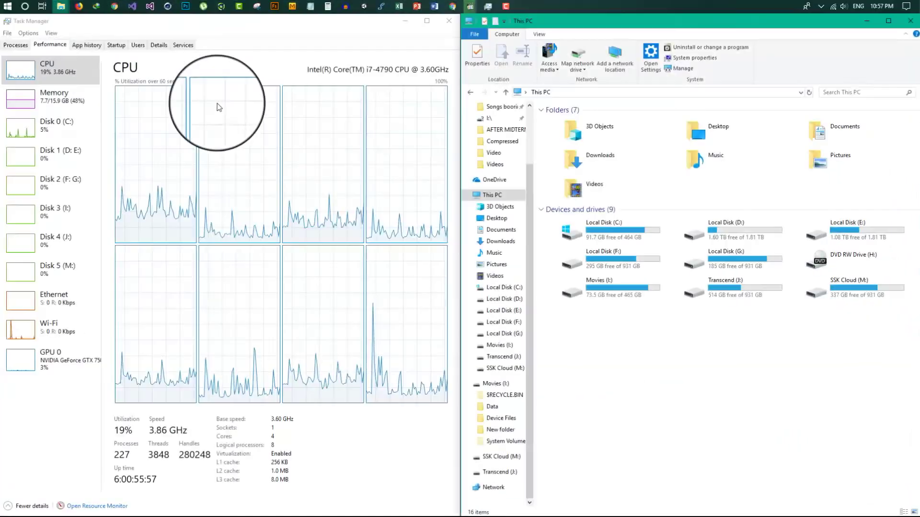
- Search the Start menu for 'power' to find PowerPoint
{"action": "left_click", "coordinate": [2, 5]}
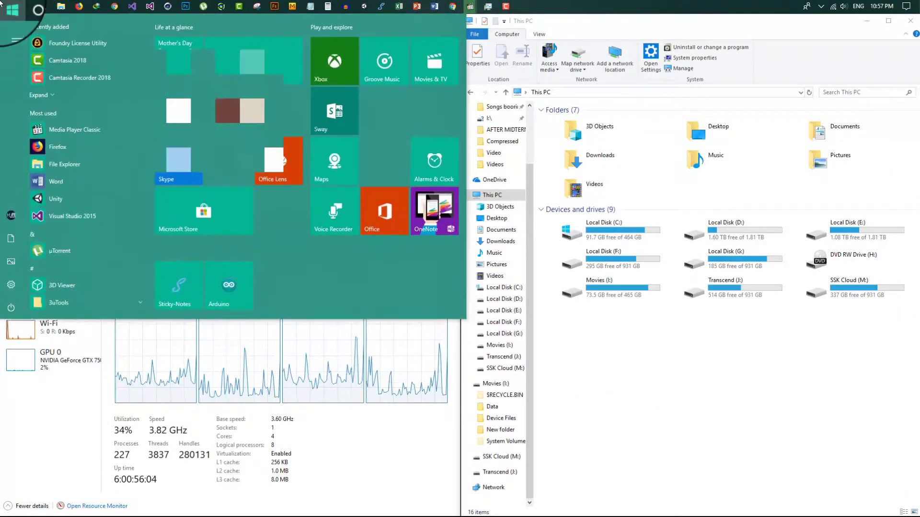
{"action": "type", "text": "power"}
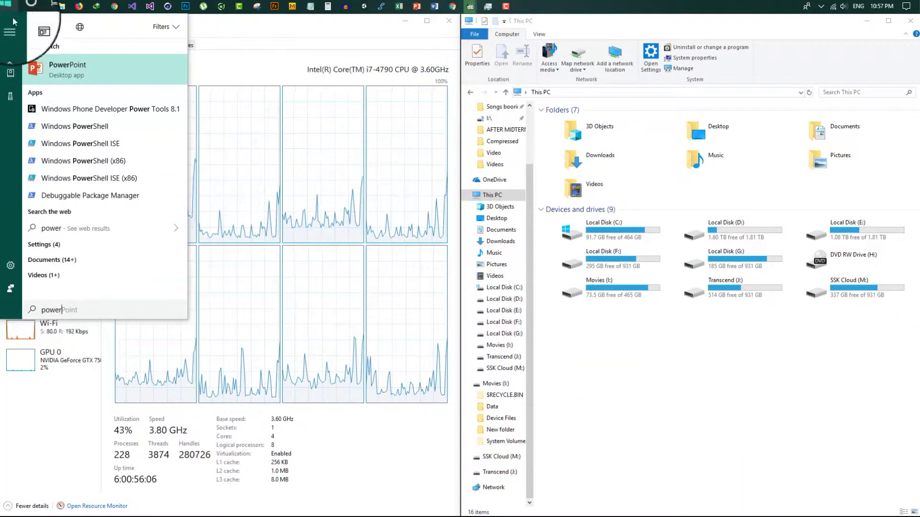
- Launch PowerPoint and start a blank presentation with the Blank slide layout
{"action": "left_click", "coordinate": [113, 76]}
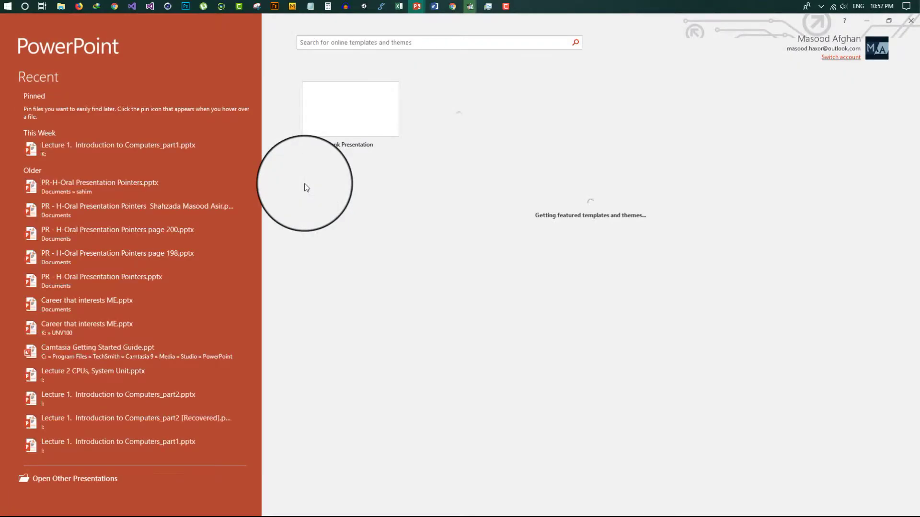
{"action": "left_click", "coordinate": [355, 113]}
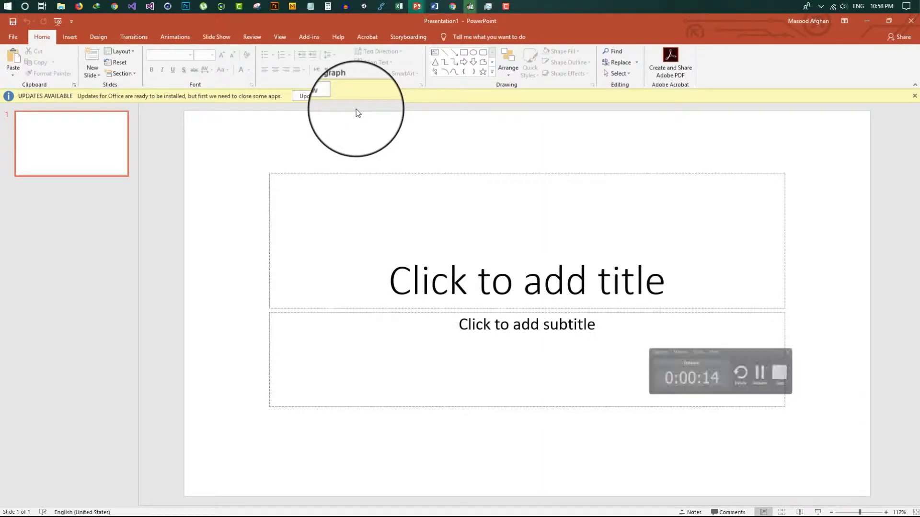
{"action": "left_click", "coordinate": [131, 52]}
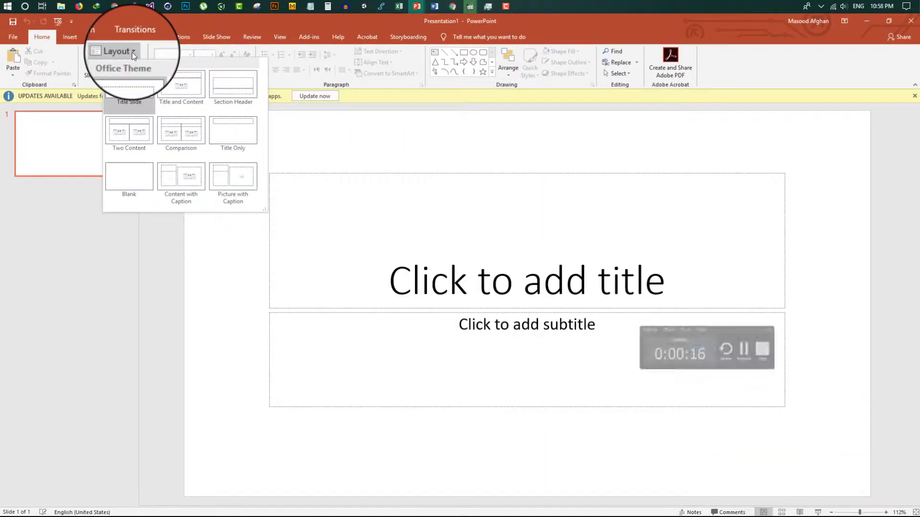
{"action": "left_click", "coordinate": [130, 166]}
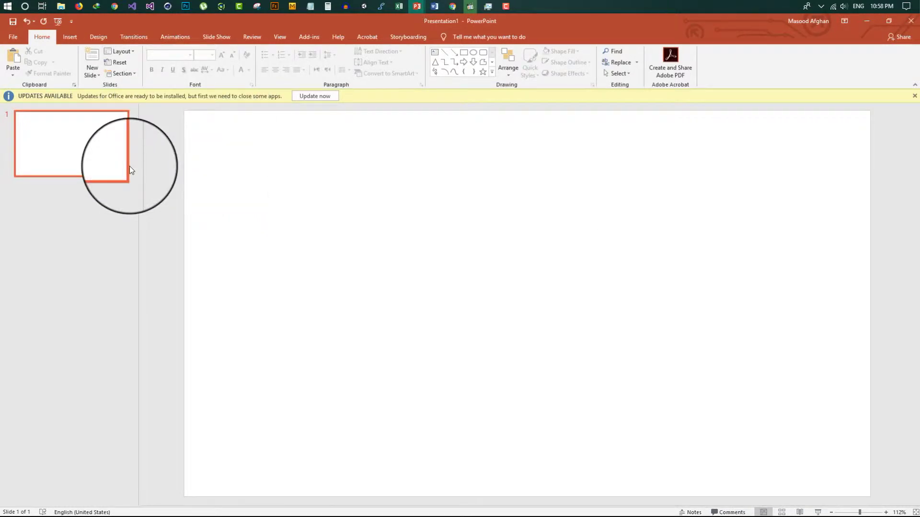
- Save the presentation as 'PR H-Cedar Trails Park Poster' in the ITC Homework folder
{"action": "left_click", "coordinate": [13, 37]}
{"action": "left_click", "coordinate": [36, 133]}
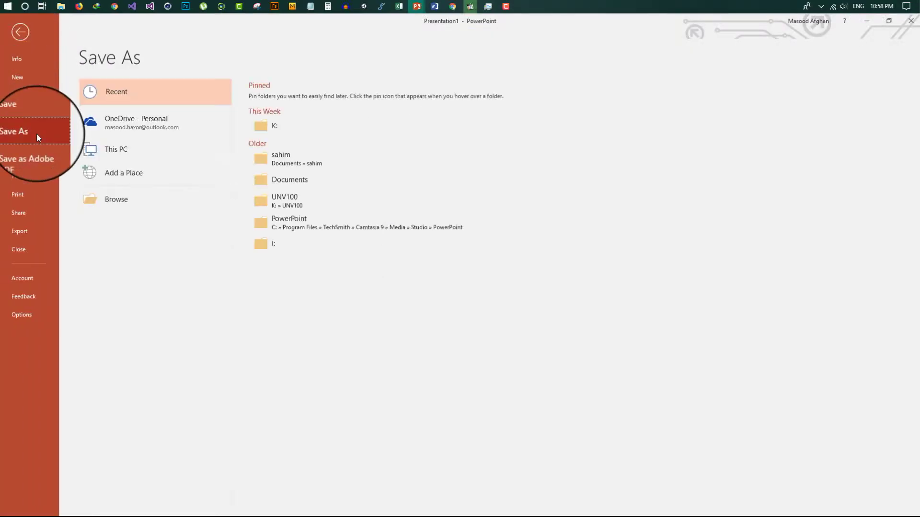
{"action": "left_click", "coordinate": [144, 202]}
{"action": "double_click", "coordinate": [355, 107]}
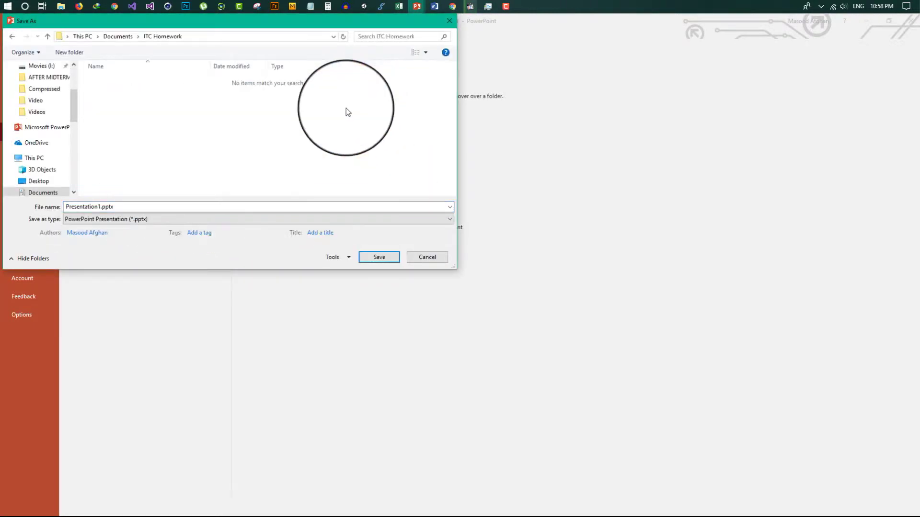
{"action": "double_click", "coordinate": [119, 206]}
{"action": "type", "text": "PR H-Cedar Trails Park Poster"}
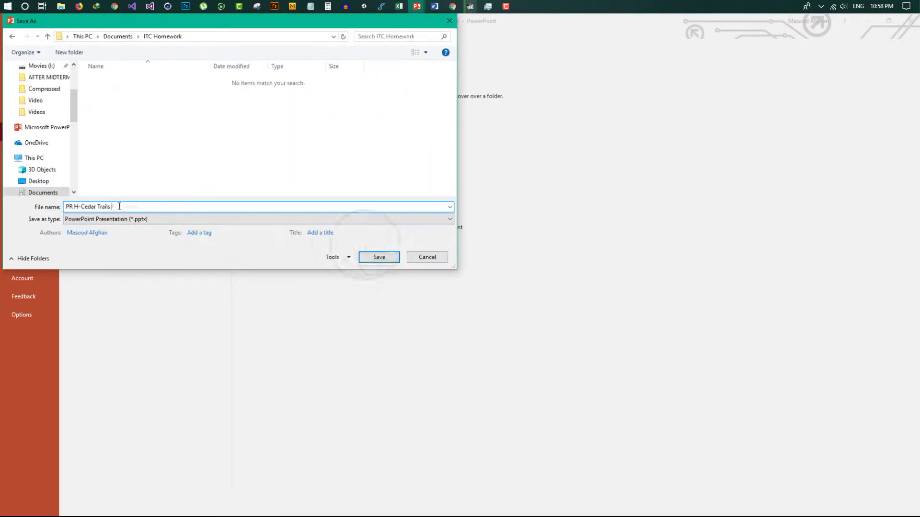
{"action": "left_click", "coordinate": [396, 256]}
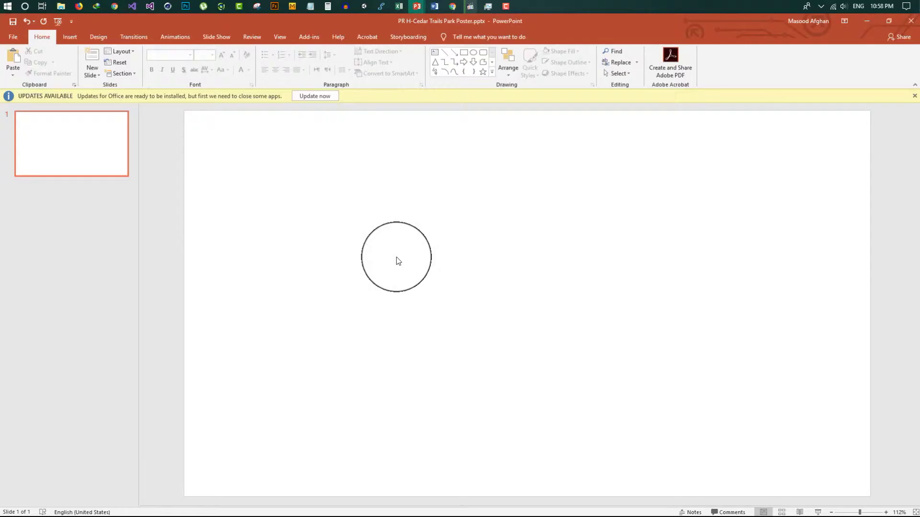
- Draw a wide rounded rectangle across the slide top and type 'Information Meeting' into it
{"action": "left_click", "coordinate": [77, 38]}
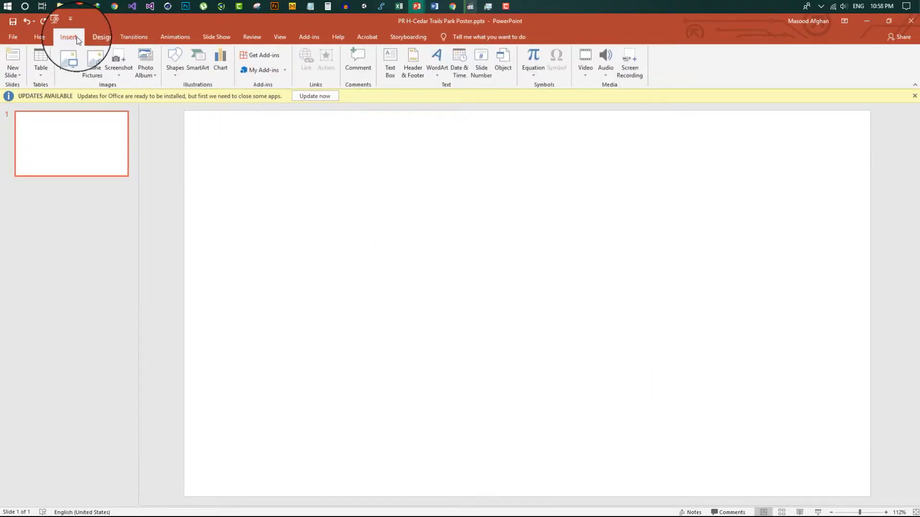
{"action": "left_click", "coordinate": [173, 69]}
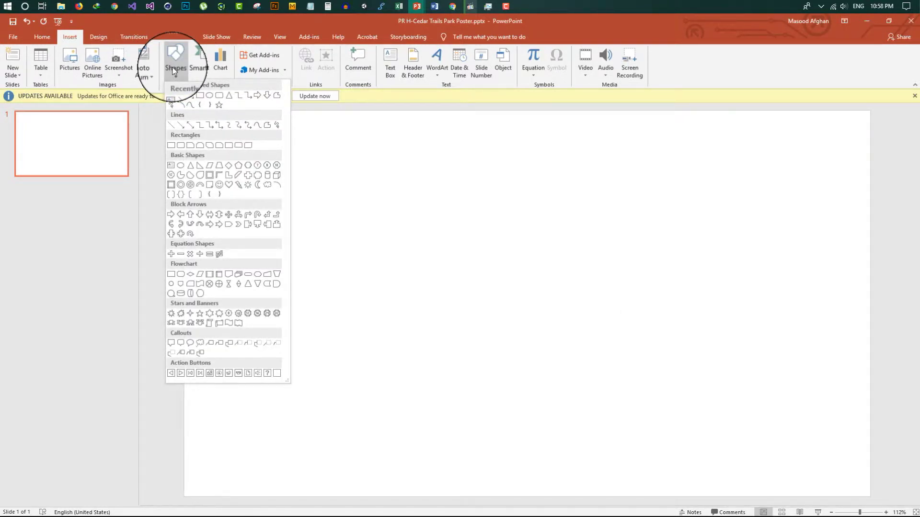
{"action": "left_click", "coordinate": [174, 71]}
{"action": "left_click", "coordinate": [173, 70]}
{"action": "left_click", "coordinate": [219, 96]}
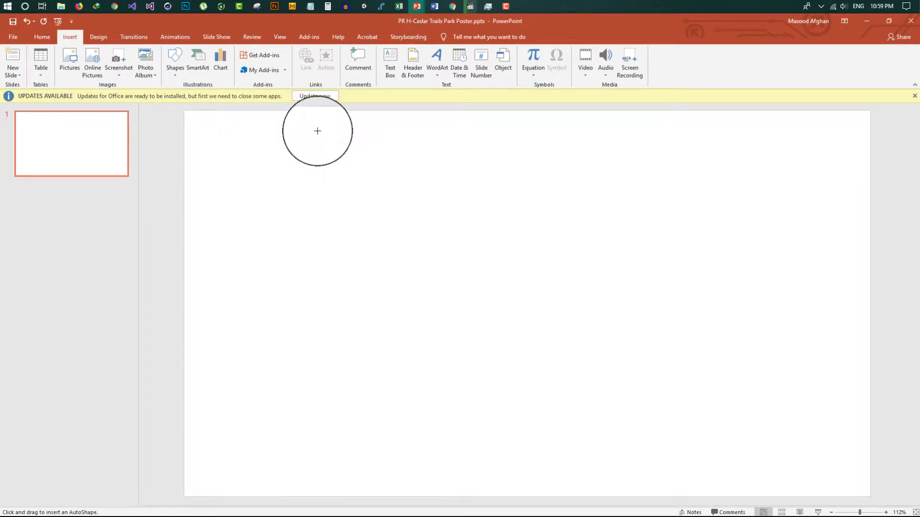
{"action": "left_click_drag", "start_coordinate": [314, 141], "coordinate": [750, 186]}
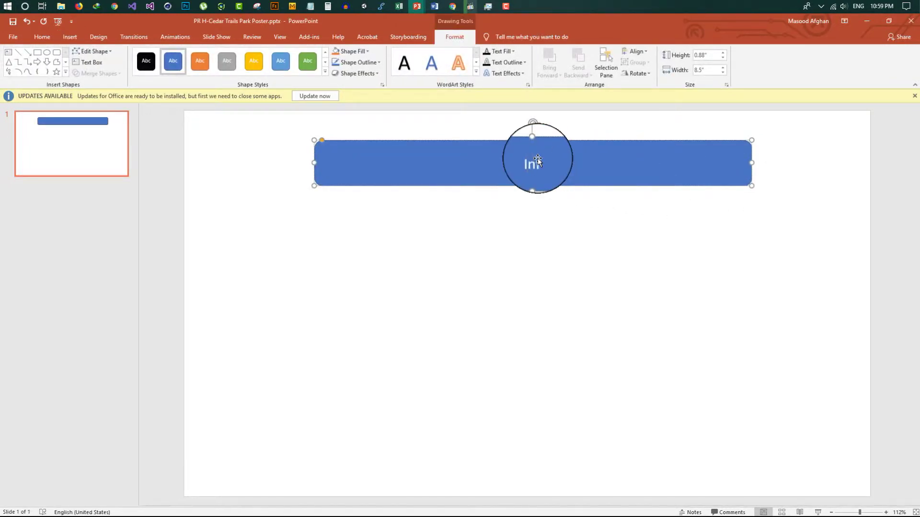
{"action": "type", "text": "Information Meeign"}
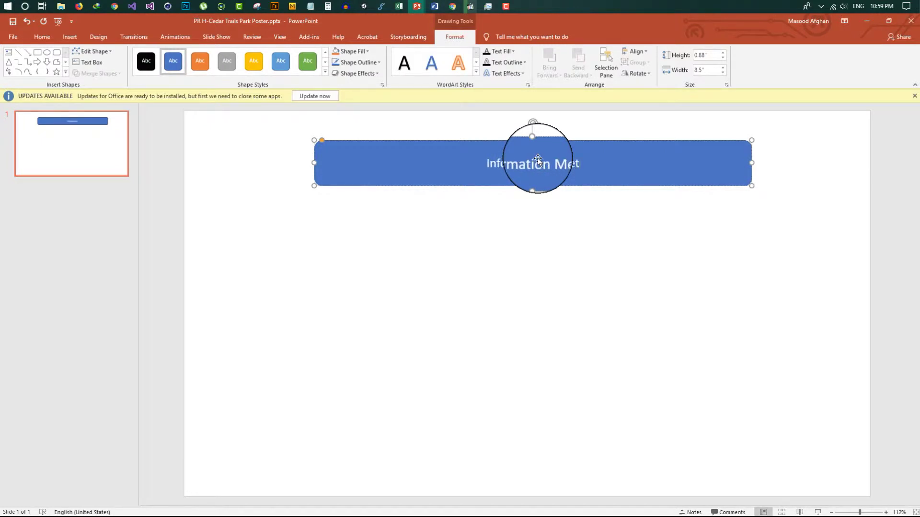
{"action": "type", "text": "ng"}
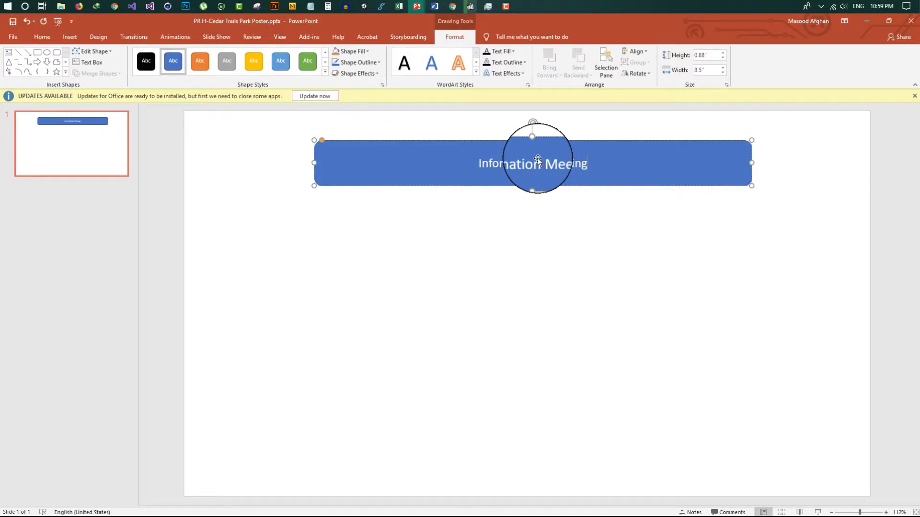
- Make the banner text 32 pt bold
{"action": "triple_click", "coordinate": [503, 163]}
{"action": "left_click", "coordinate": [42, 36]}
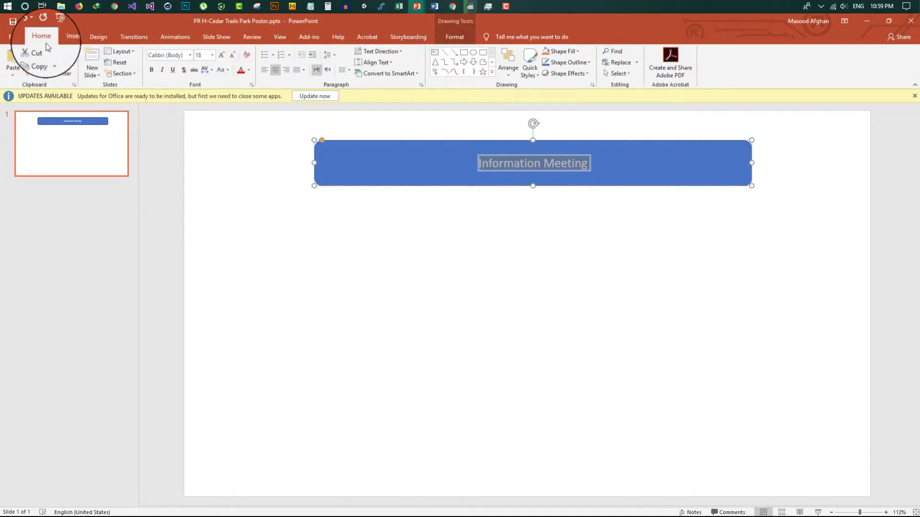
{"action": "left_click", "coordinate": [212, 56]}
{"action": "left_click", "coordinate": [200, 176]}
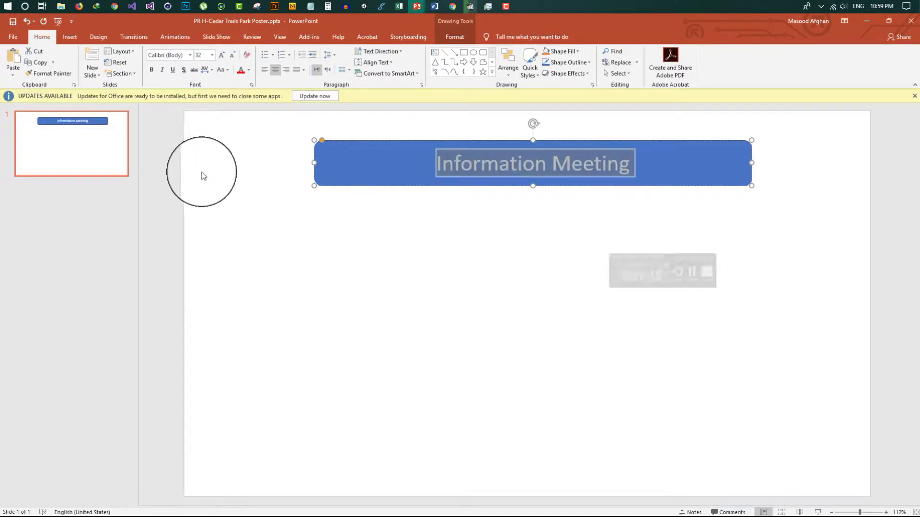
{"action": "left_click", "coordinate": [152, 70]}
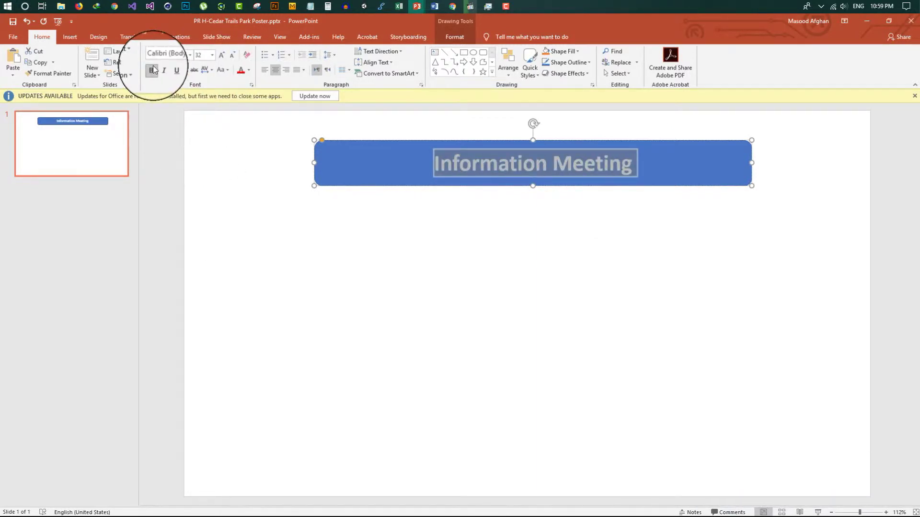
- Size the banner to 1" high by 9" wide and centre it at the slide top
{"action": "left_click", "coordinate": [454, 37]}
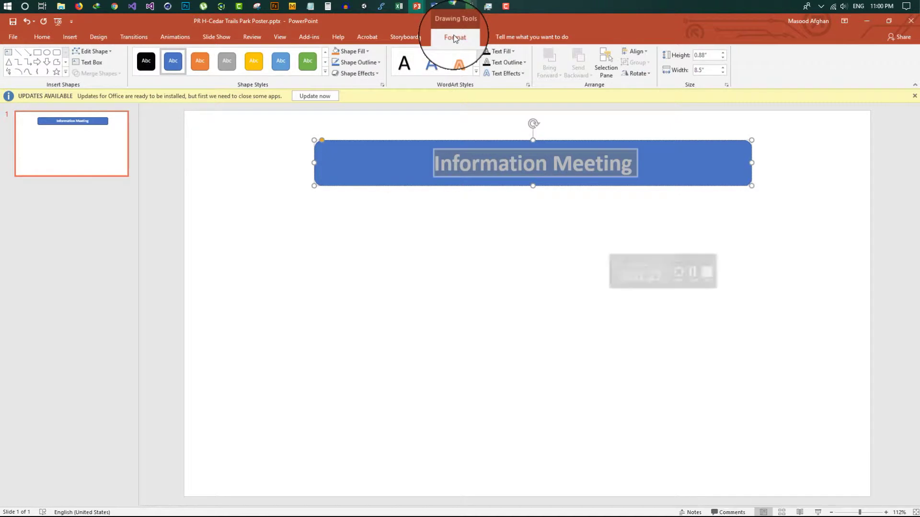
{"action": "left_click", "coordinate": [711, 55]}
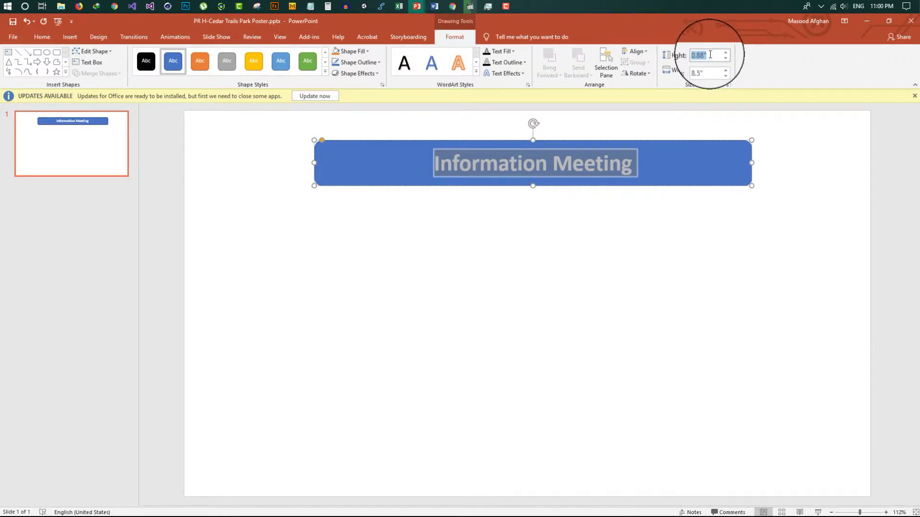
{"action": "type", "text": "1"}
{"action": "key", "text": "Return"}
{"action": "left_click", "coordinate": [717, 72]}
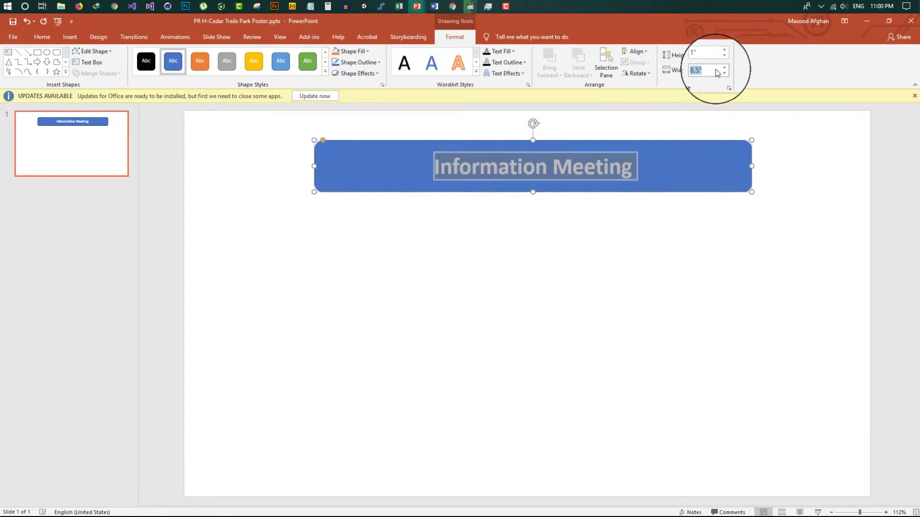
{"action": "key", "text": "Return"}
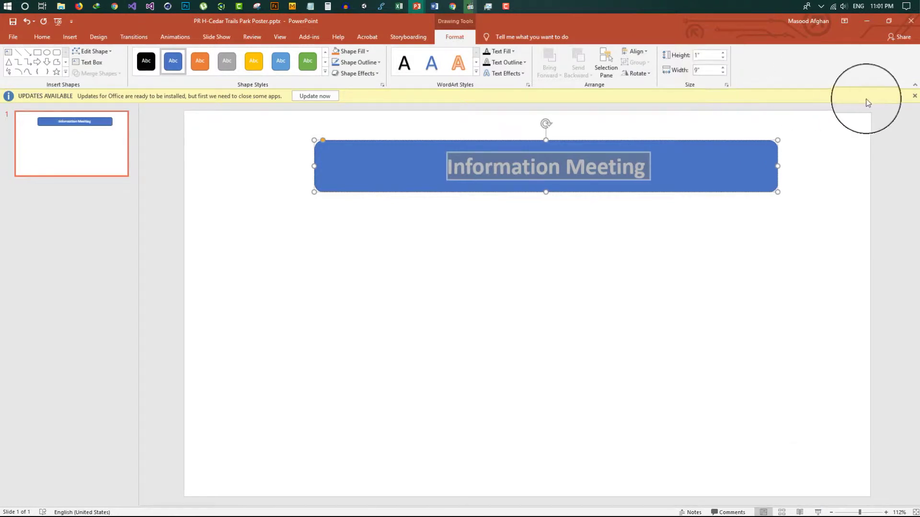
{"action": "left_click_drag", "start_coordinate": [715, 171], "coordinate": [696, 153]}
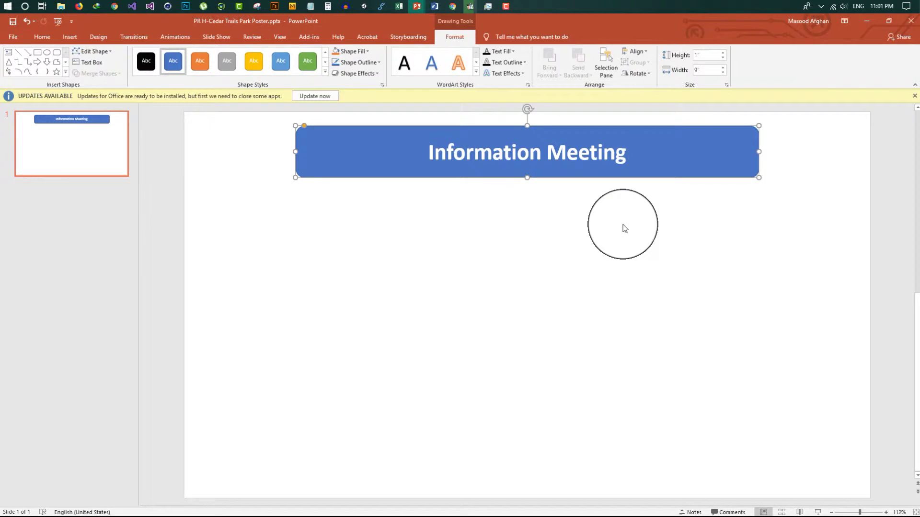
{"action": "left_click", "coordinate": [623, 226]}
{"action": "left_click", "coordinate": [68, 38]}
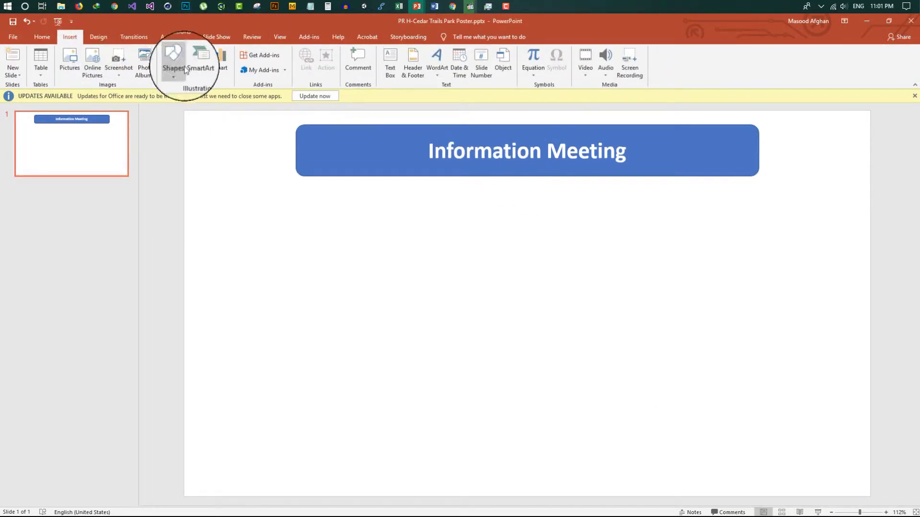
- Add a lower-right text box with Location, Room 200 Arbutus Wing and the Anacortes address, widened to fit
{"action": "left_click", "coordinate": [401, 56]}
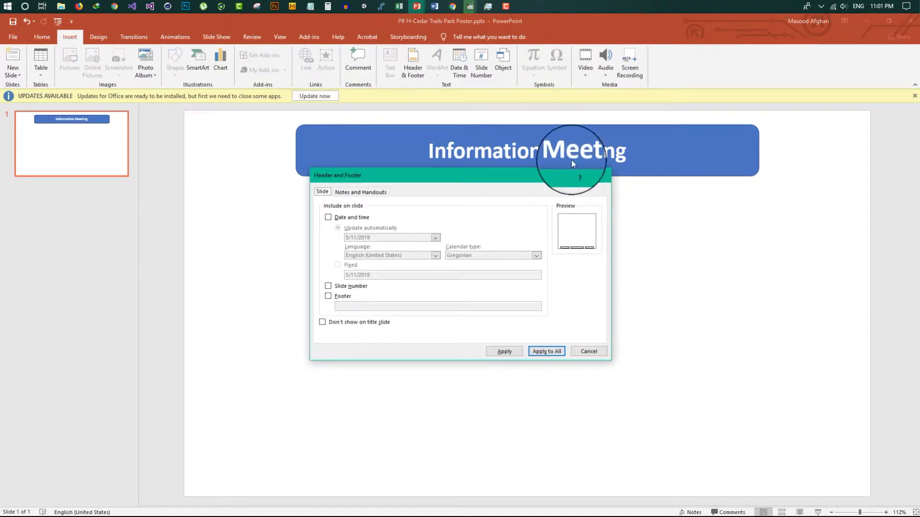
{"action": "left_click", "coordinate": [596, 172]}
{"action": "left_click", "coordinate": [391, 72]}
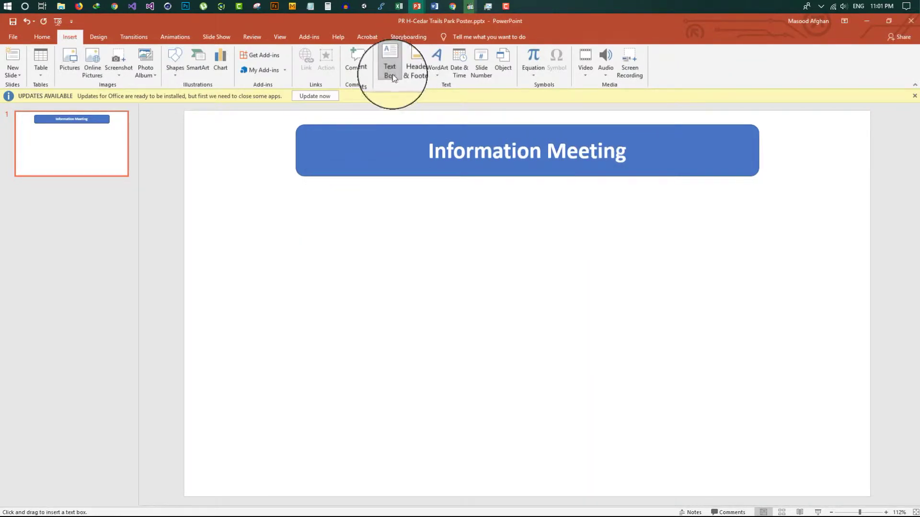
{"action": "mouse_move", "coordinate": [618, 320]}
{"action": "left_mouse_down"}
{"action": "mouse_move", "coordinate": [721, 378]}
{"action": "mouse_move", "coordinate": [818, 385]}
{"action": "left_mouse_up"}
{"action": "left_click", "coordinate": [698, 353]}
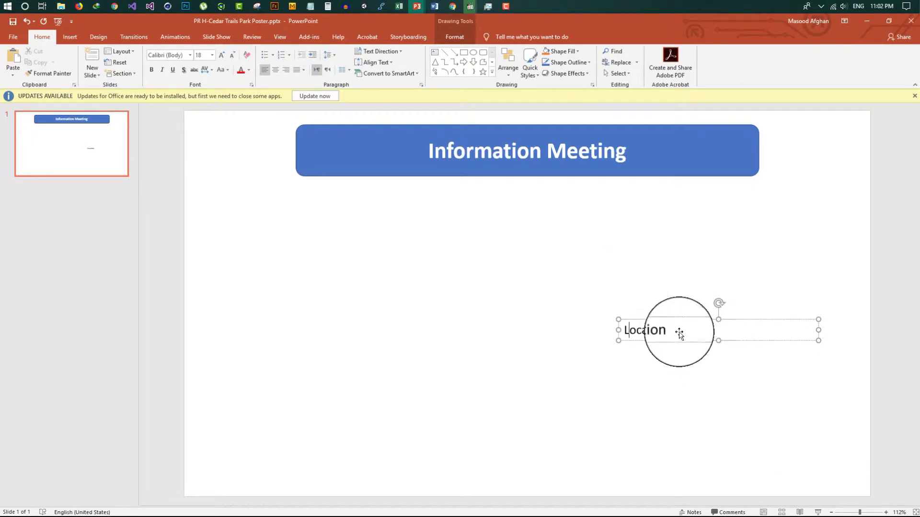
{"action": "key", "text": "Return"}
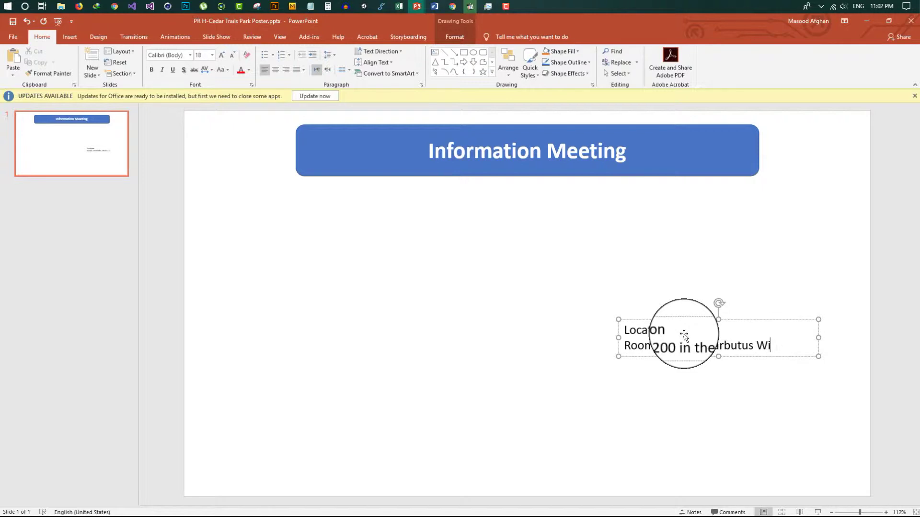
{"action": "key", "text": "Return"}
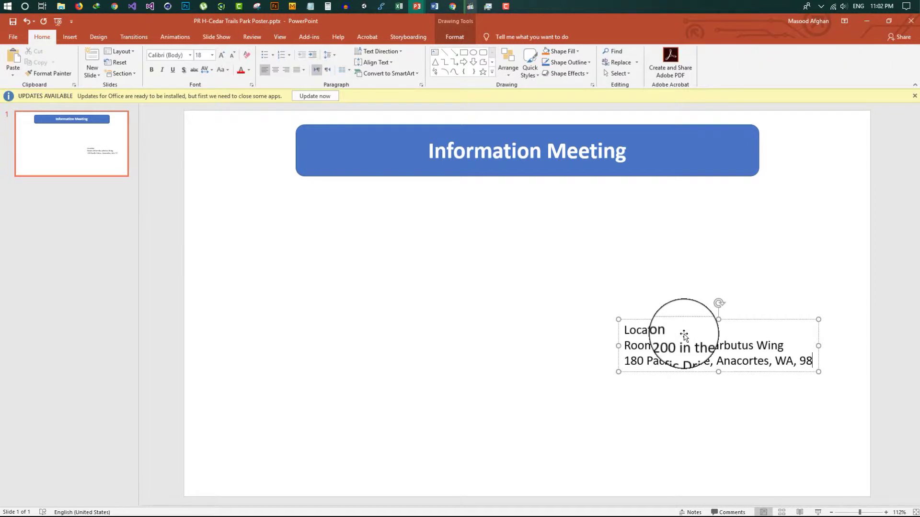
{"action": "type", "text": "221"}
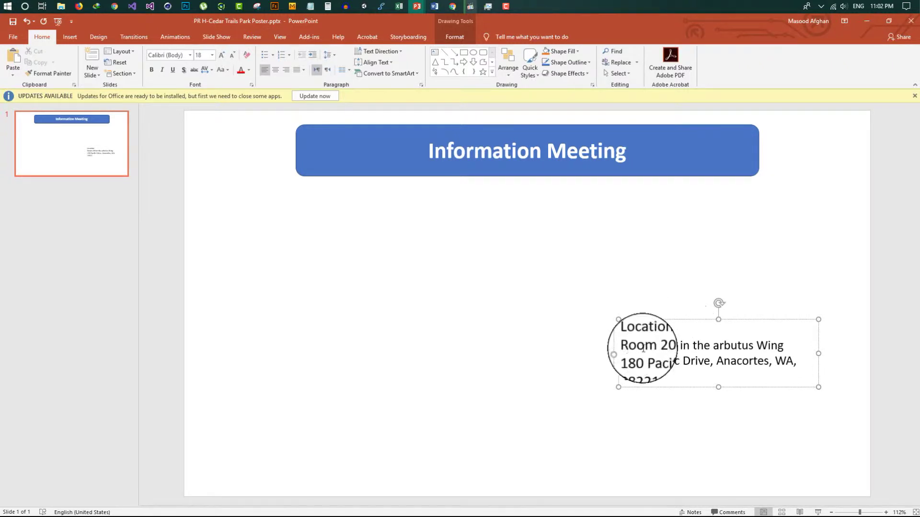
{"action": "left_click_drag", "start_coordinate": [618, 353], "coordinate": [585, 349]}
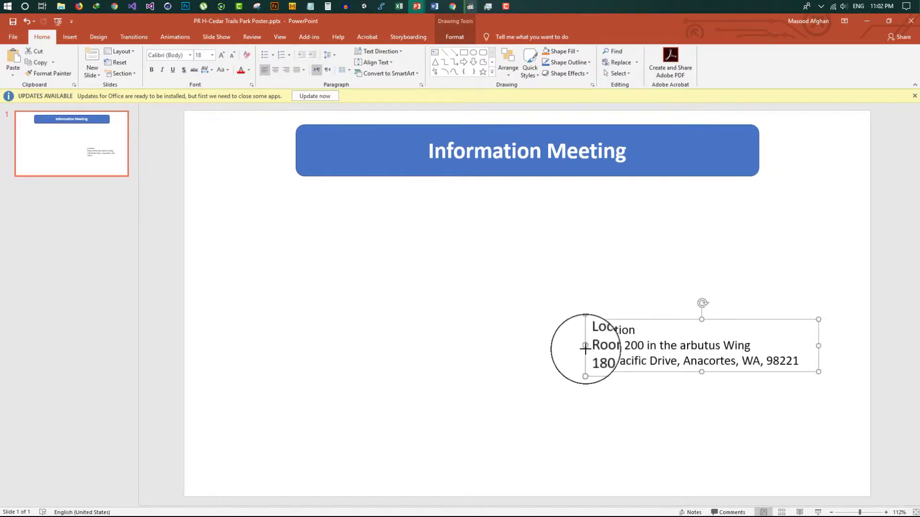
- Make the Location heading bold at size 20
{"action": "double_click", "coordinate": [613, 330]}
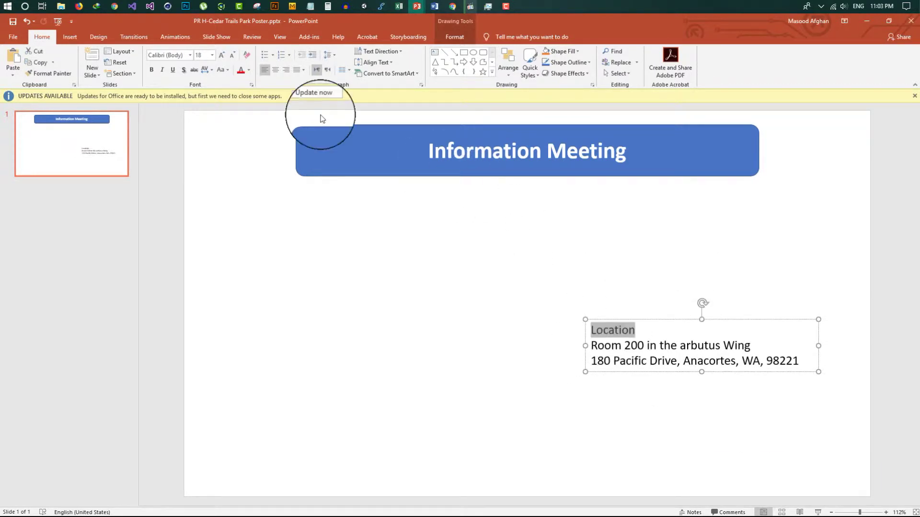
{"action": "left_click", "coordinate": [212, 56]}
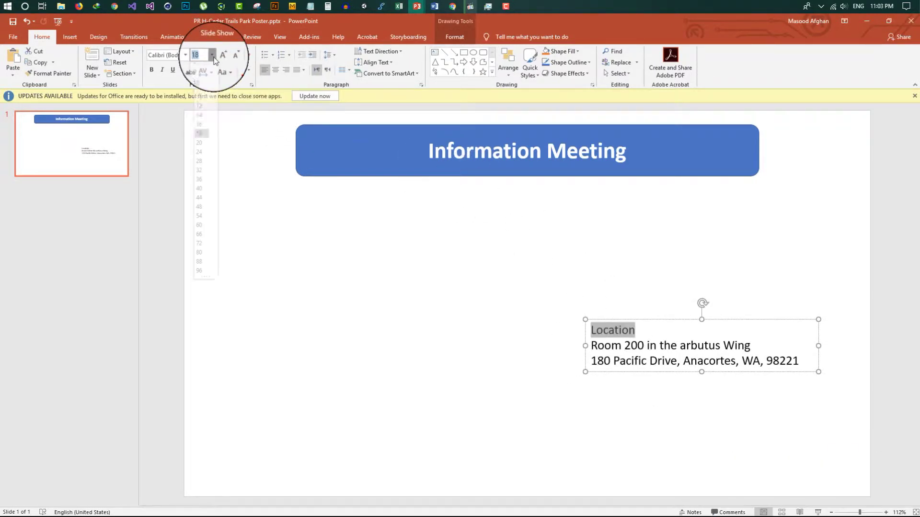
{"action": "left_click", "coordinate": [199, 148]}
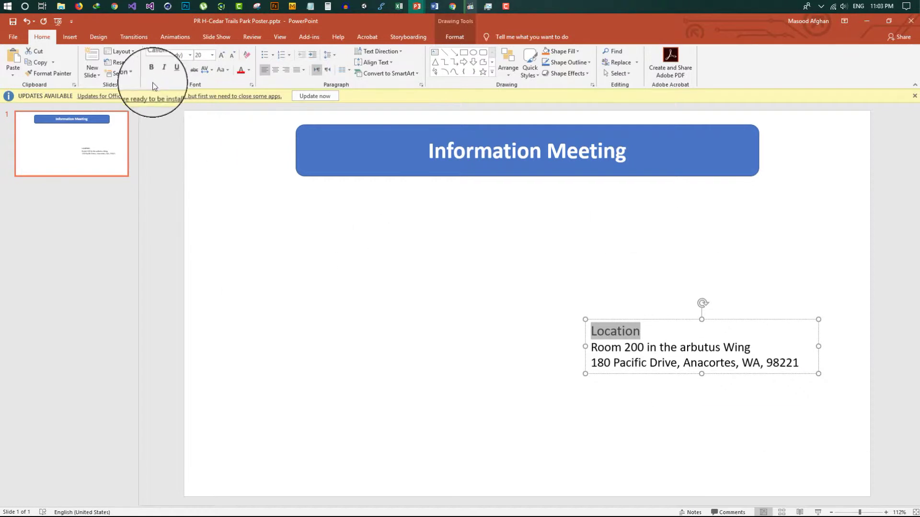
{"action": "left_click", "coordinate": [150, 69]}
{"action": "left_click", "coordinate": [807, 368]}
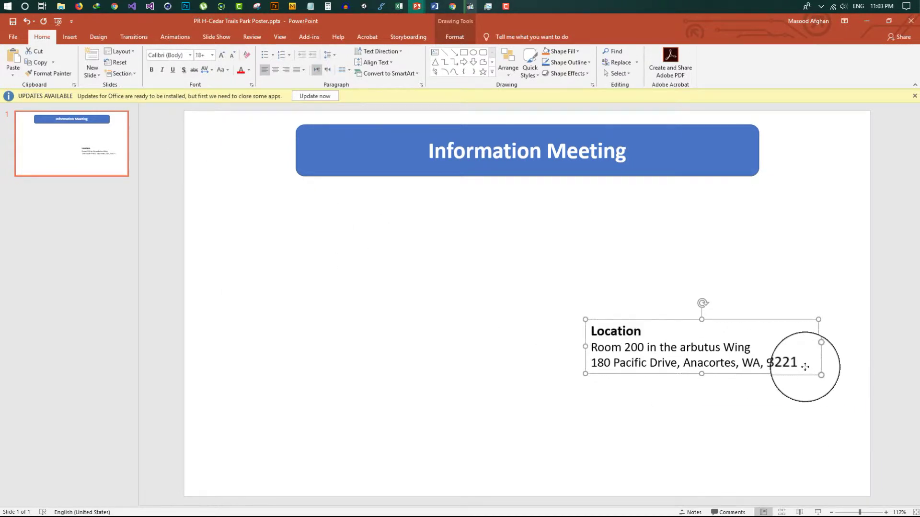
- Centre-align all location lines and move the block directly beneath the banner
{"action": "mouse_move", "coordinate": [800, 365]}
{"action": "left_mouse_down"}
{"action": "mouse_move", "coordinate": [764, 363]}
{"action": "mouse_move", "coordinate": [786, 373]}
{"action": "left_mouse_up"}
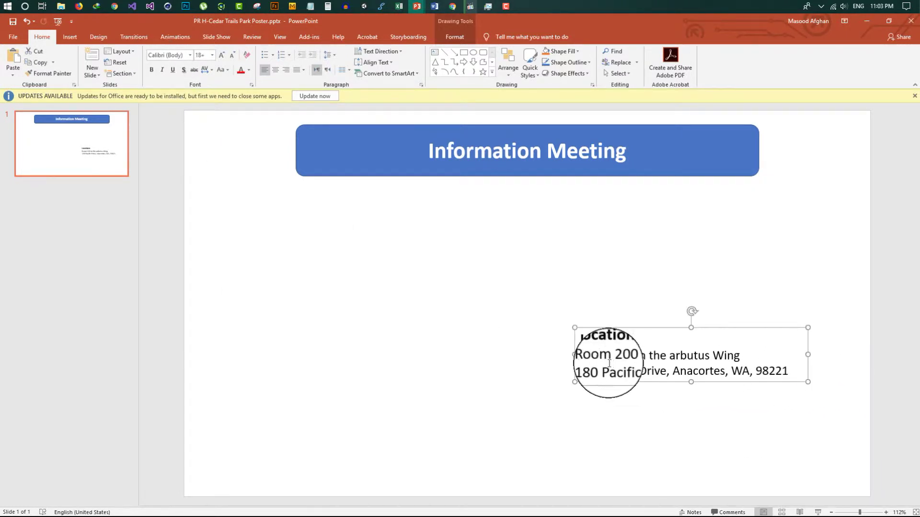
{"action": "left_click", "coordinate": [597, 357]}
{"action": "left_click_drag", "start_coordinate": [596, 357], "coordinate": [792, 370]}
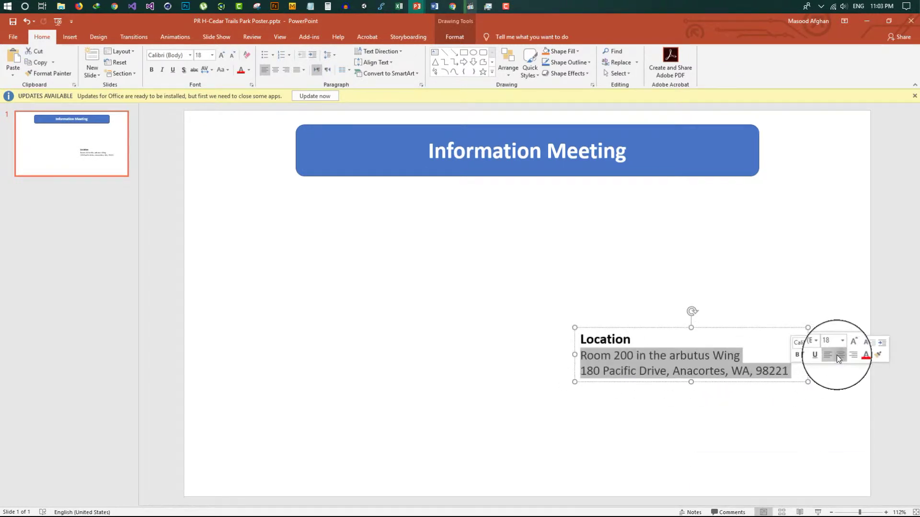
{"action": "left_click", "coordinate": [836, 355]}
{"action": "double_click", "coordinate": [605, 339]}
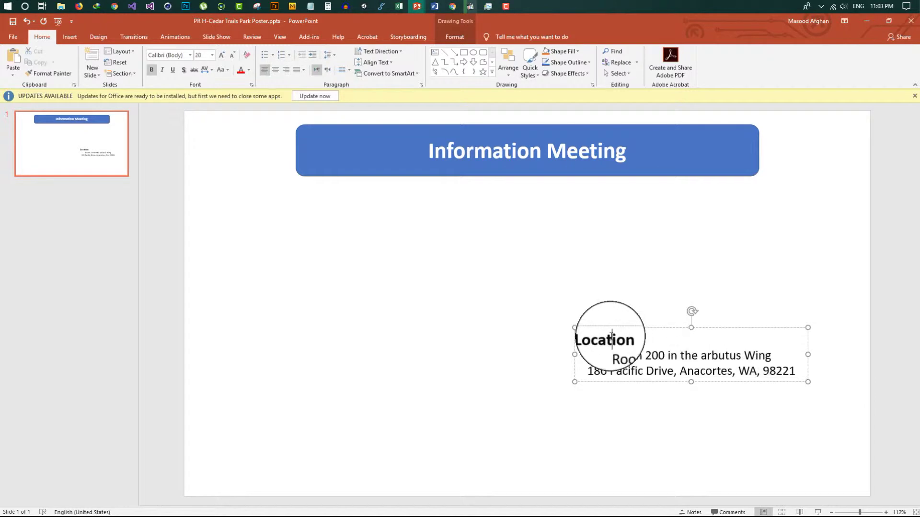
{"action": "left_click", "coordinate": [669, 323]}
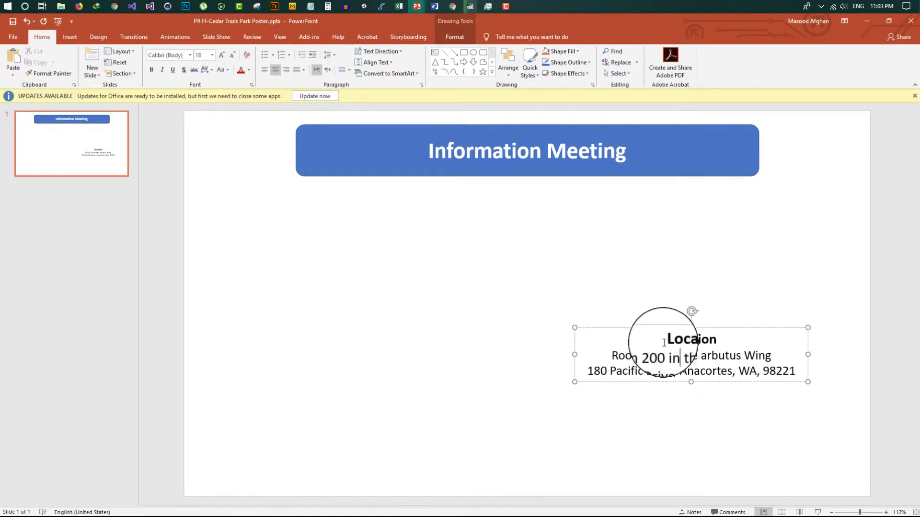
{"action": "left_click_drag", "start_coordinate": [678, 330], "coordinate": [633, 243]}
{"action": "left_click", "coordinate": [788, 373]}
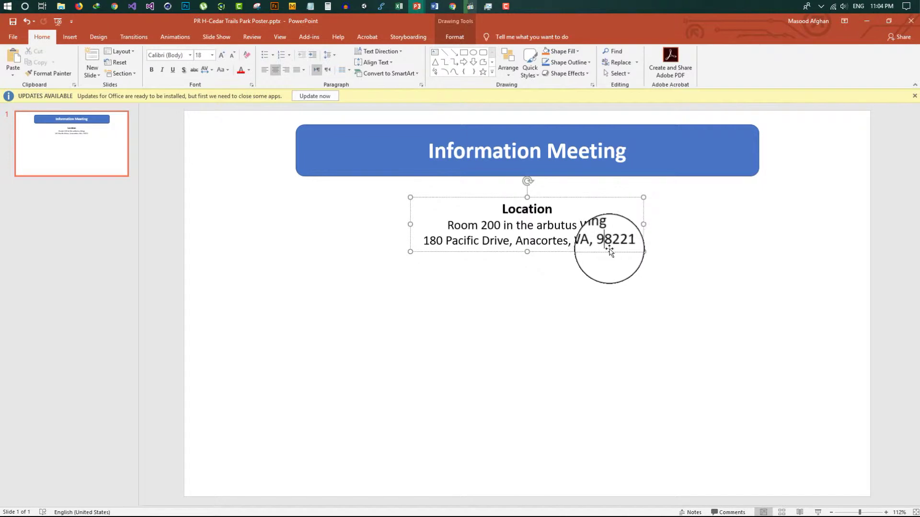
- Add a bold '2016 Meeting Times' line below the address after a blank line
{"action": "left_click", "coordinate": [632, 241]}
{"action": "key", "text": "Return"}
{"action": "key", "text": "Return"}
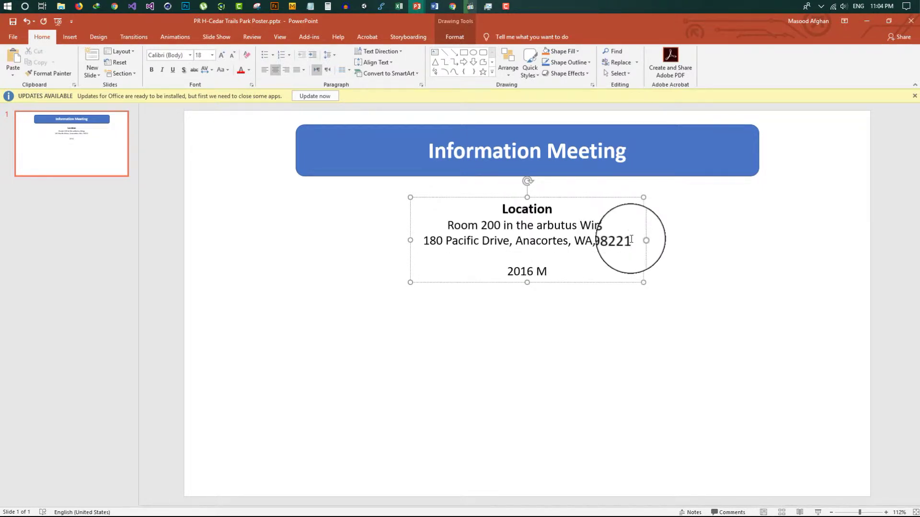
{"action": "type", "text": "2016 Meeting Times"}
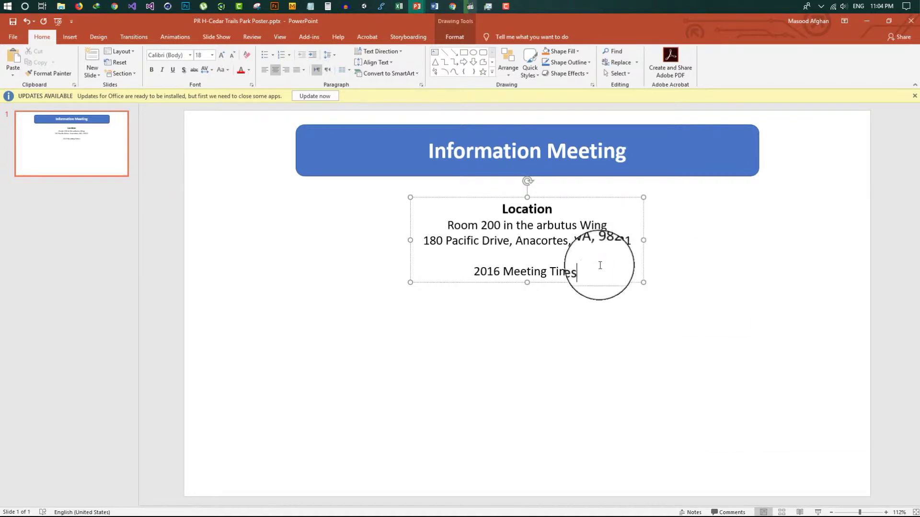
{"action": "left_click_drag", "start_coordinate": [599, 265], "coordinate": [442, 267]}
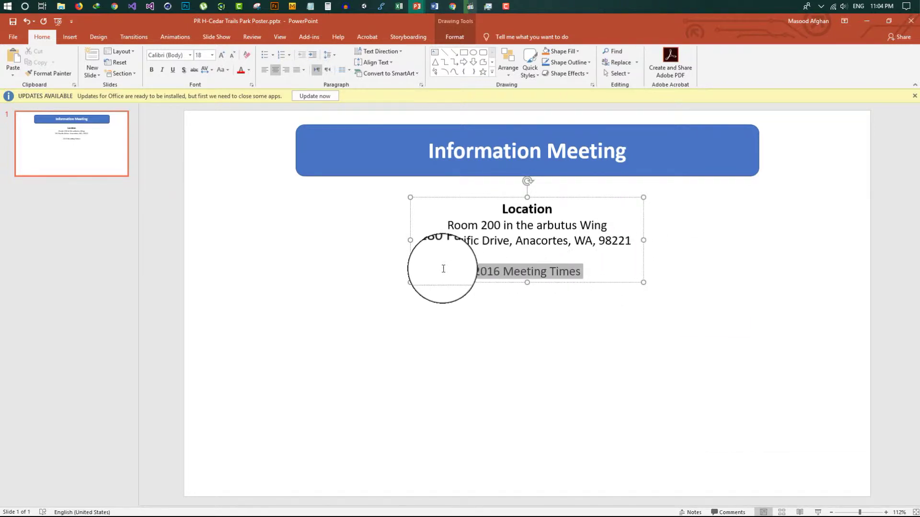
{"action": "left_click", "coordinate": [461, 257]}
{"action": "left_click", "coordinate": [592, 251]}
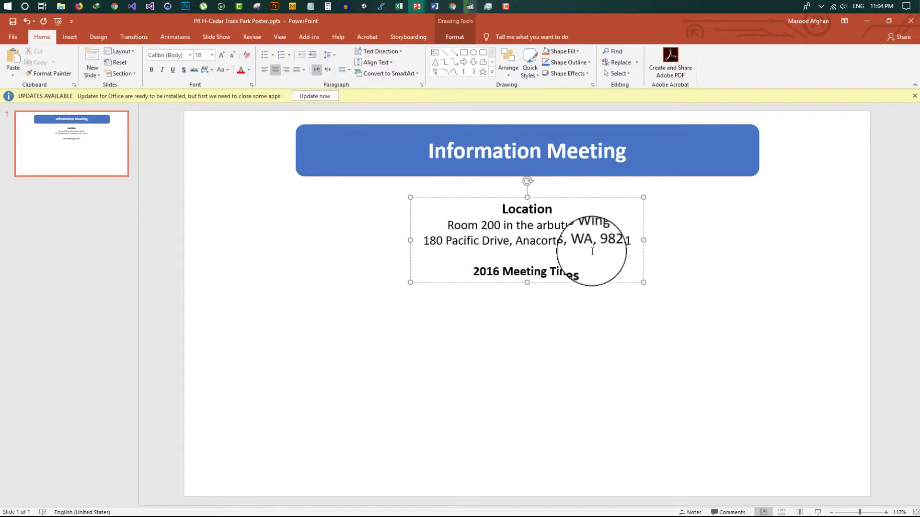
- Enlarge the 2016 Meeting Times heading to 24 pt
{"action": "triple_click", "coordinate": [556, 271]}
{"action": "double_click", "coordinate": [559, 271]}
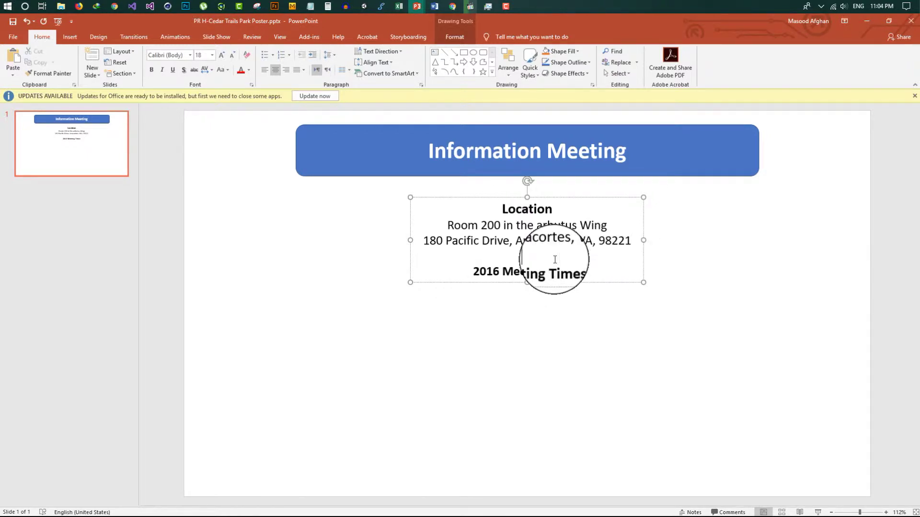
{"action": "left_click_drag", "start_coordinate": [469, 271], "coordinate": [610, 274]}
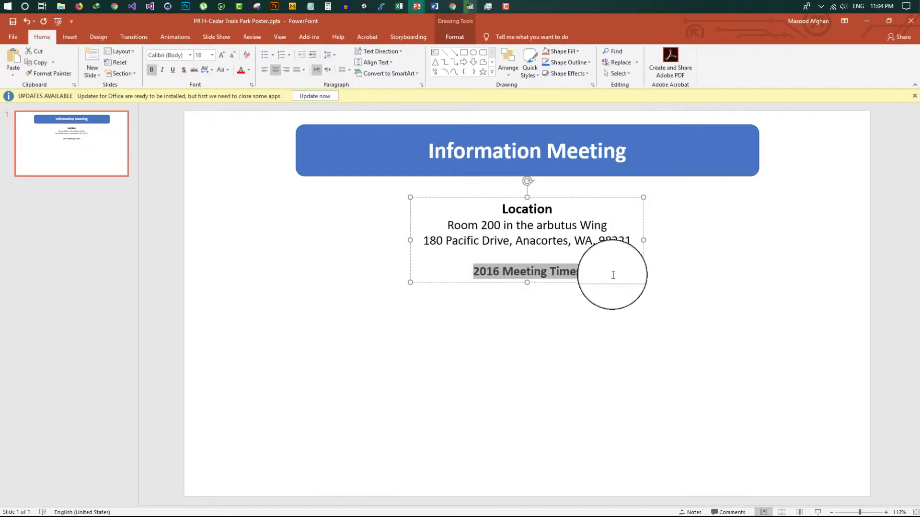
{"action": "left_click", "coordinate": [213, 56]}
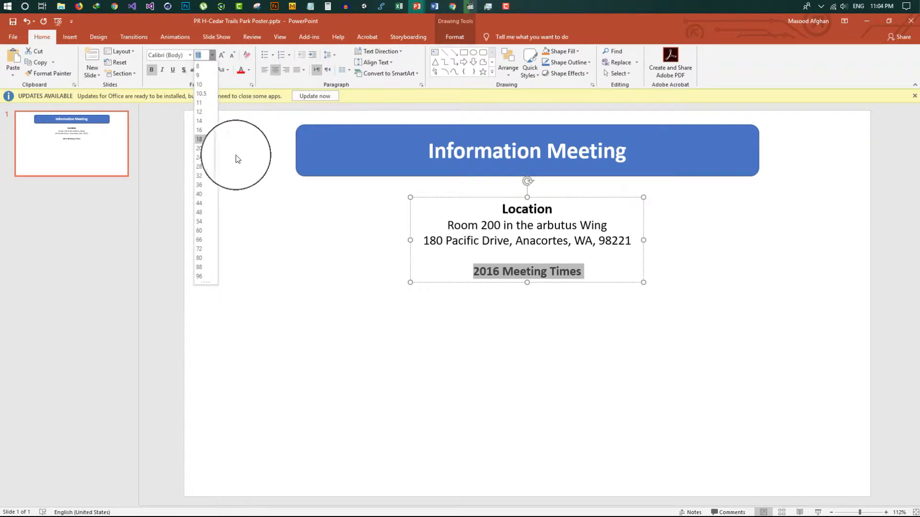
{"action": "left_click", "coordinate": [205, 156]}
{"action": "left_click", "coordinate": [552, 253]}
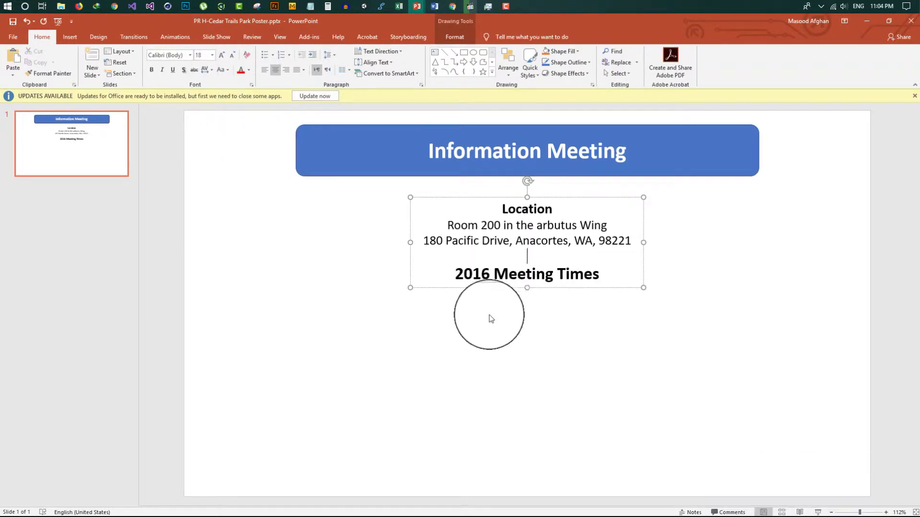
{"action": "left_click", "coordinate": [490, 315]}
- Add a one-line text box at the slide bottom inviting readers to call a contact number for information
{"action": "left_click", "coordinate": [71, 36]}
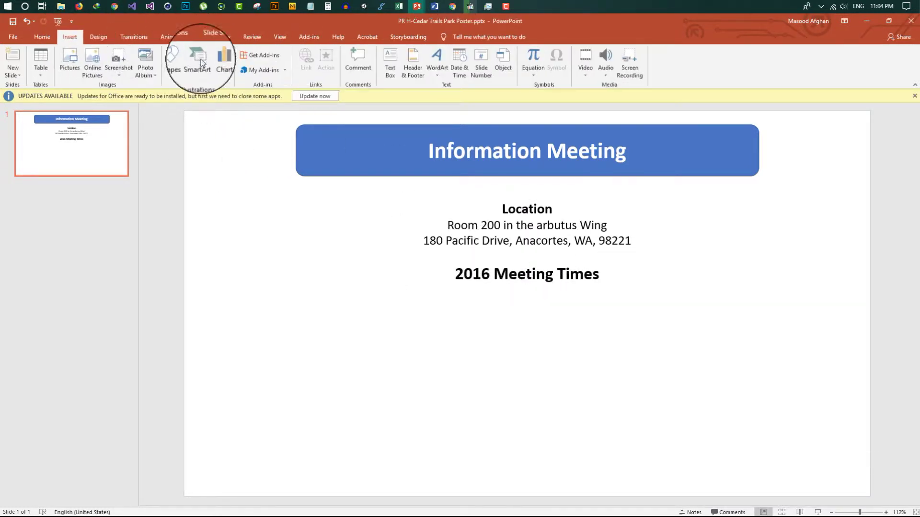
{"action": "left_click", "coordinate": [389, 63]}
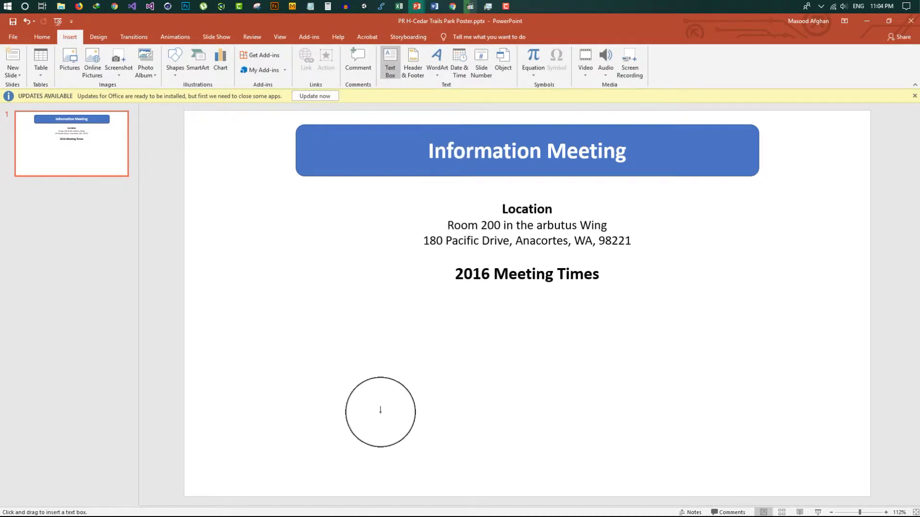
{"action": "left_click_drag", "start_coordinate": [363, 452], "coordinate": [681, 468]}
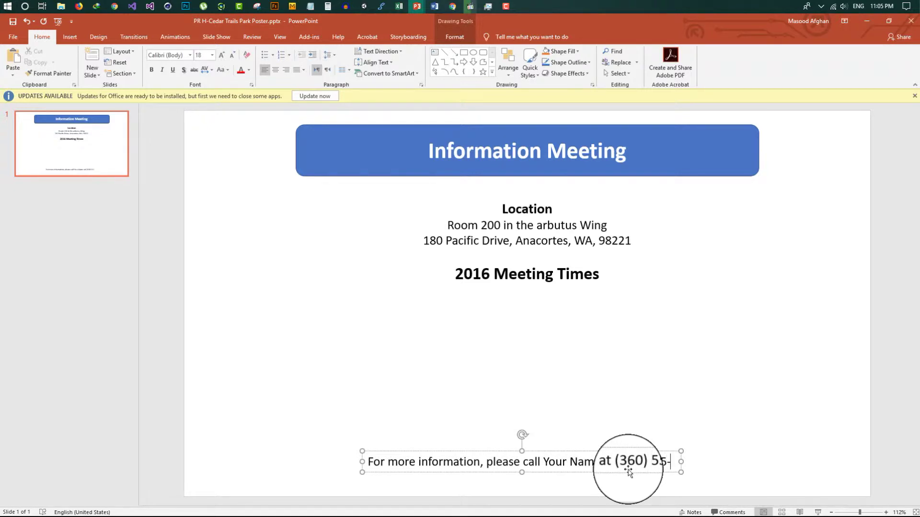
{"action": "type", "text": "9988"}
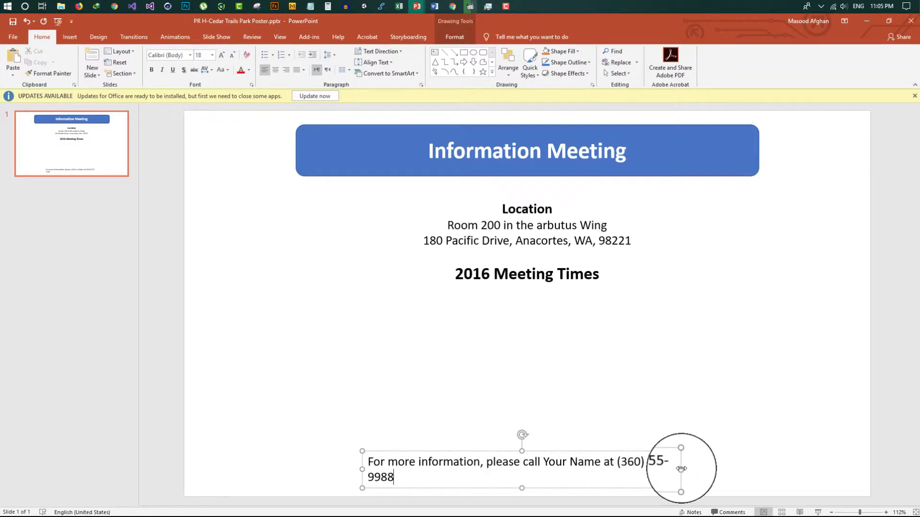
{"action": "left_click_drag", "start_coordinate": [681, 469], "coordinate": [719, 465]}
{"action": "mouse_move", "coordinate": [543, 462]}
{"action": "left_mouse_down"}
{"action": "mouse_move", "coordinate": [585, 462]}
{"action": "mouse_move", "coordinate": [548, 460]}
{"action": "mouse_move", "coordinate": [552, 467]}
{"action": "left_mouse_up"}
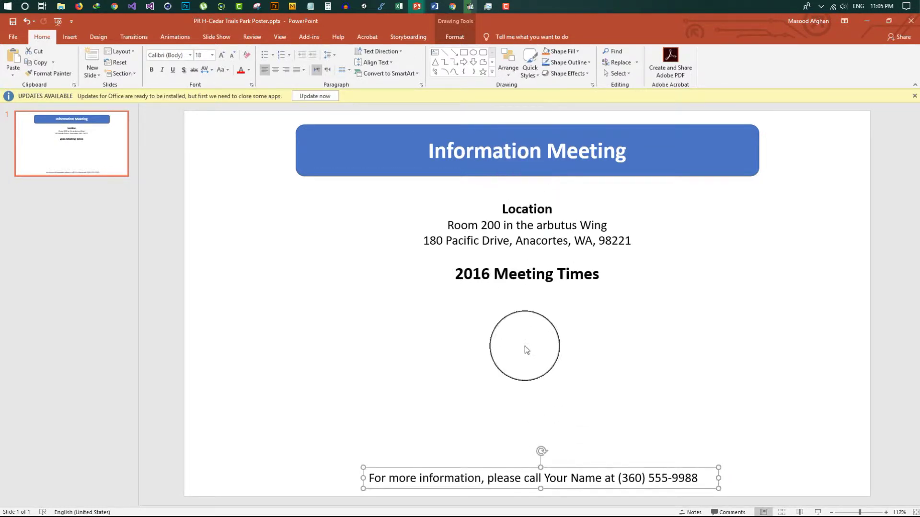
{"action": "left_click", "coordinate": [554, 358]}
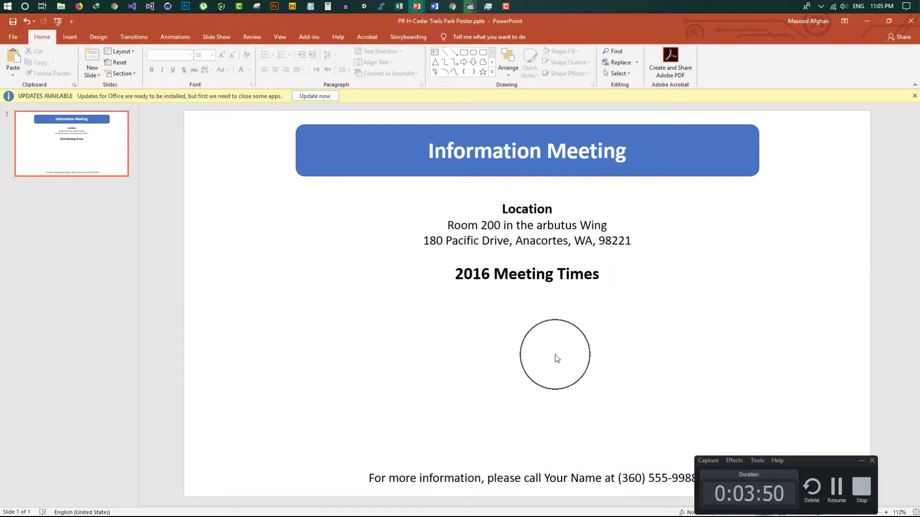
- Insert a 2x4 table with a green style and banded columns under the 2016 Meeting Times heading
{"action": "left_click", "coordinate": [70, 38]}
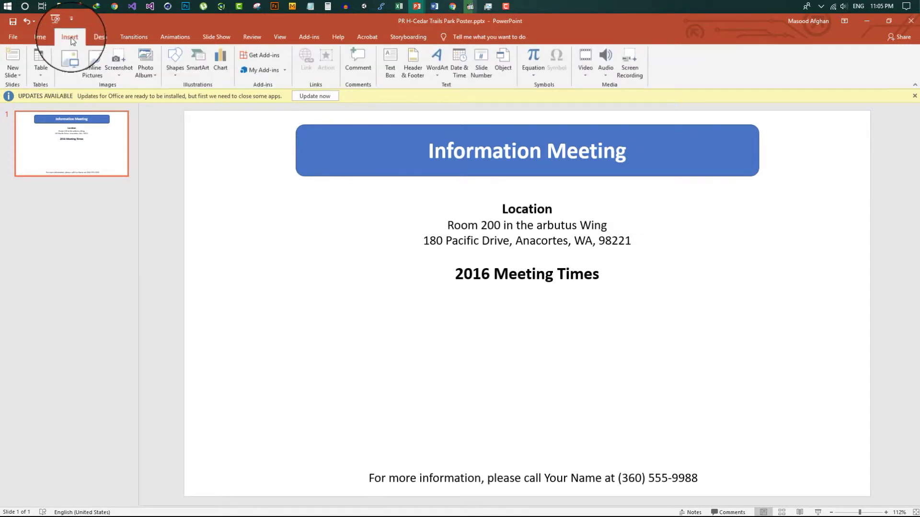
{"action": "left_click", "coordinate": [40, 67]}
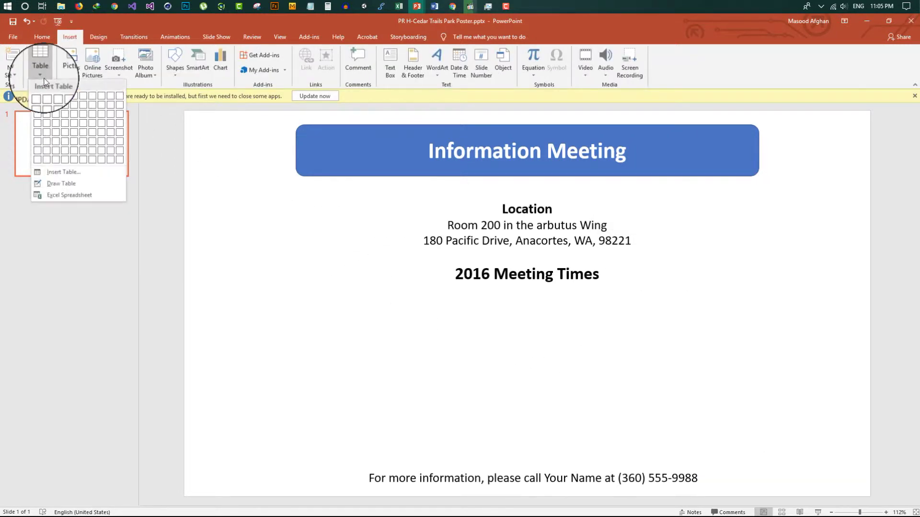
{"action": "left_click", "coordinate": [46, 123]}
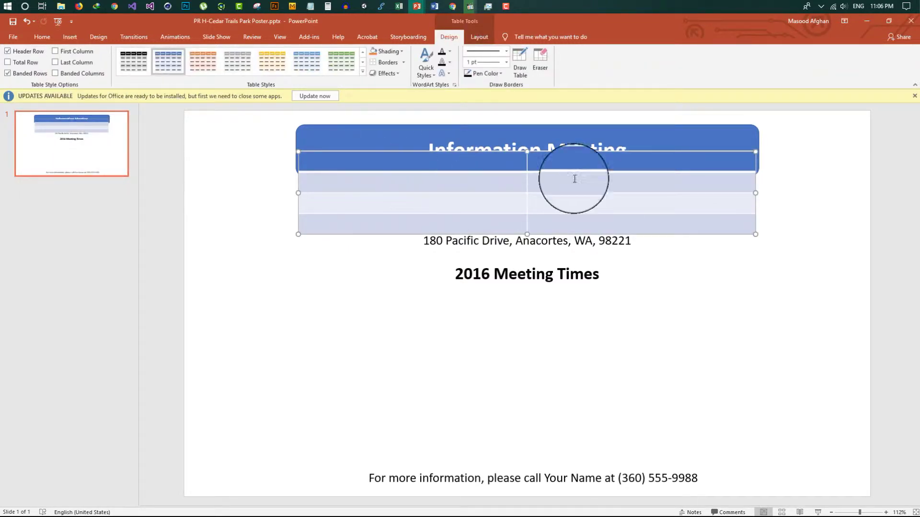
{"action": "left_click", "coordinate": [365, 72]}
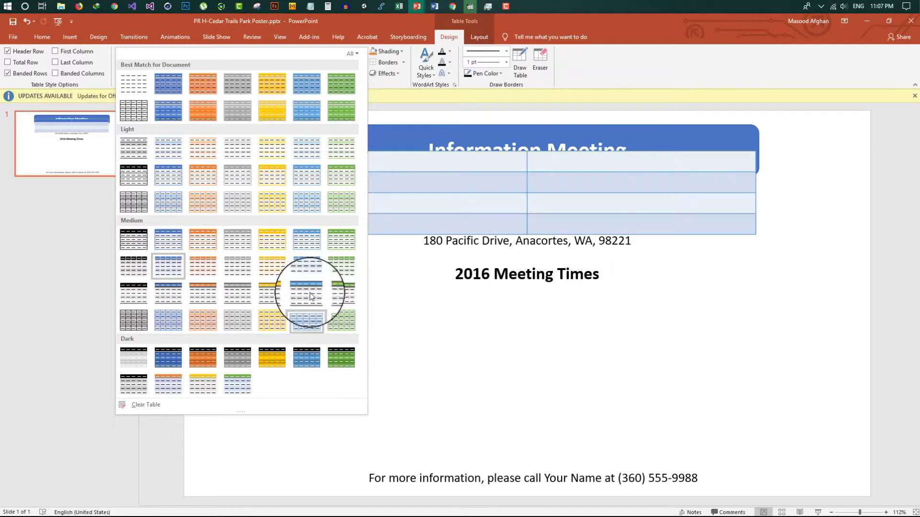
{"action": "left_click", "coordinate": [346, 181]}
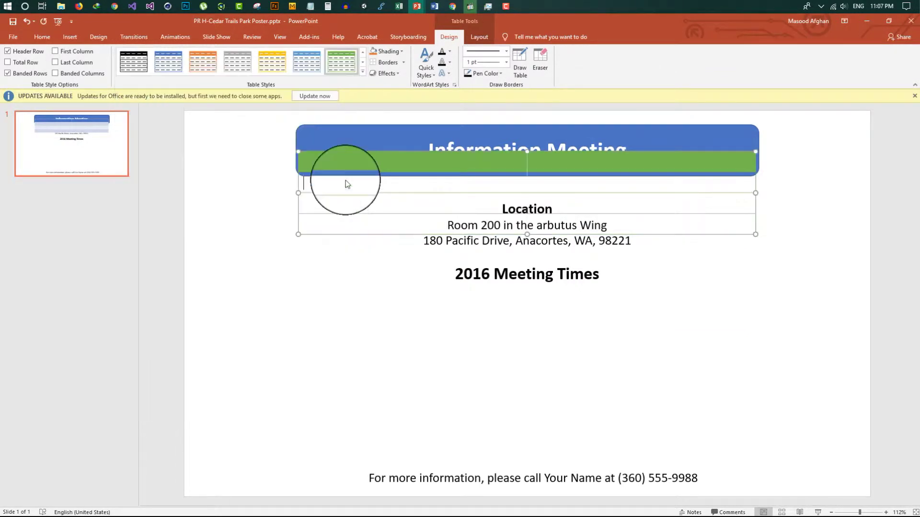
{"action": "left_click", "coordinate": [88, 76]}
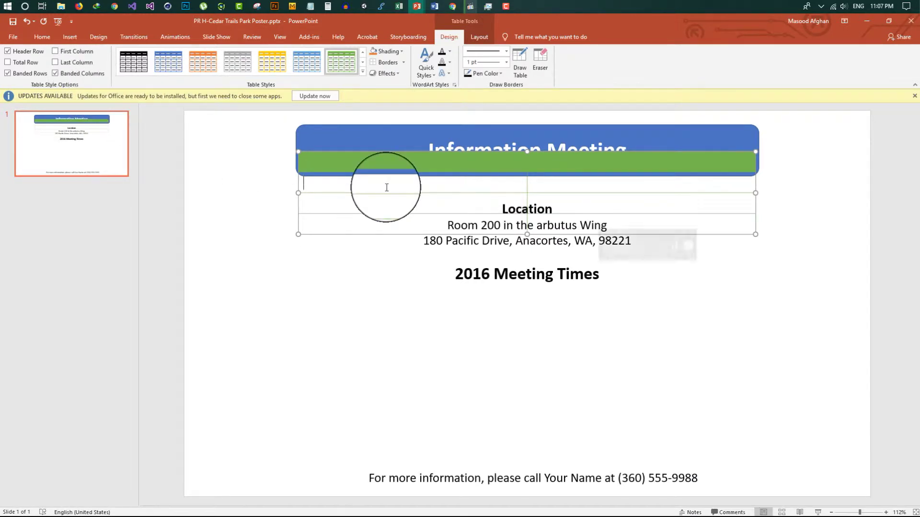
{"action": "left_click_drag", "start_coordinate": [690, 150], "coordinate": [696, 296]}
{"action": "left_click", "coordinate": [694, 290]}
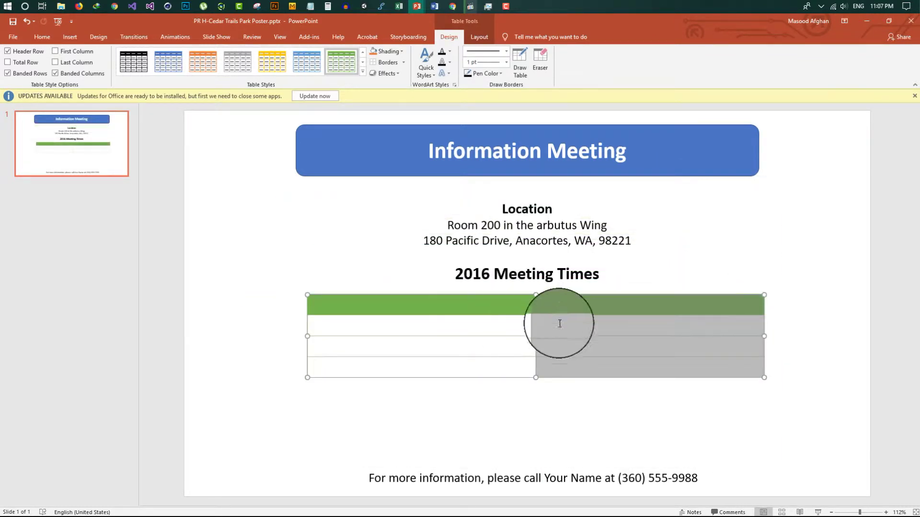
- Enter Date and Time headers and the Tuesday April 12, May 10, June 14 rows, fixing the 'Tuesdaym' typo
{"action": "left_click", "coordinate": [457, 301]}
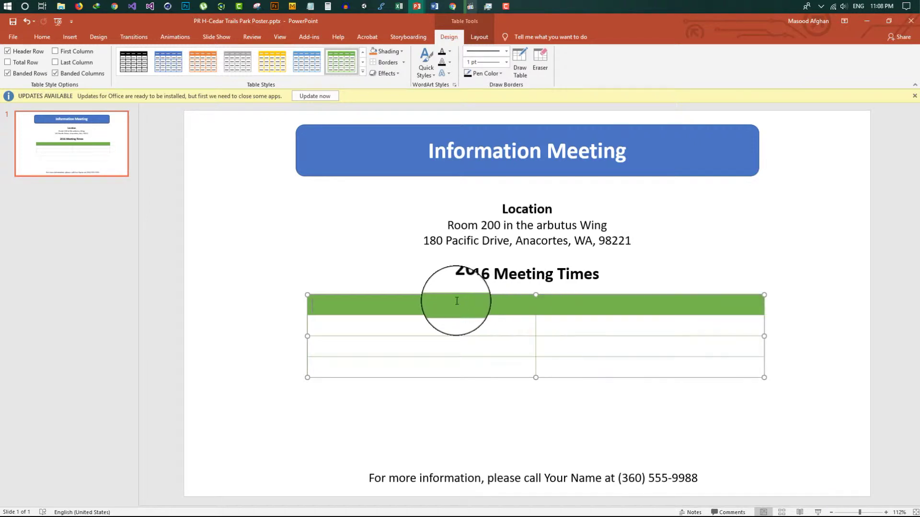
{"action": "type", "text": "Date"}
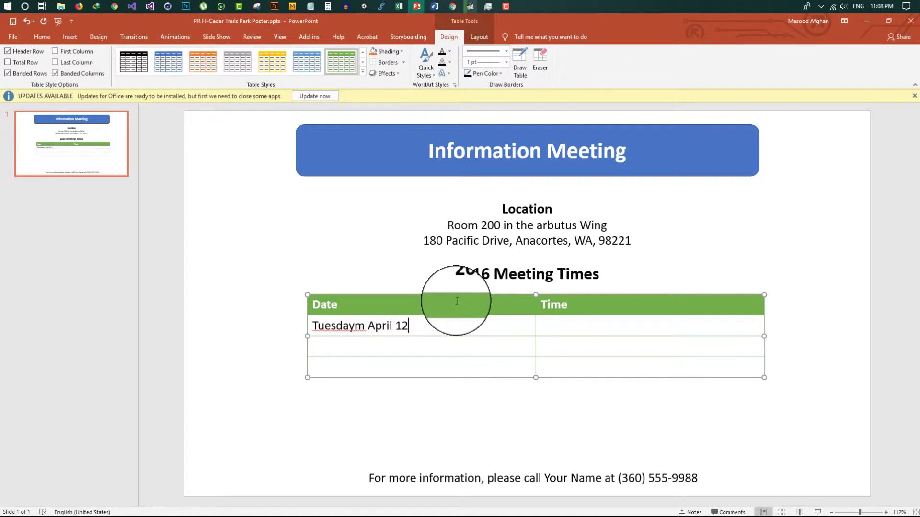
{"action": "double_click", "coordinate": [358, 326]}
{"action": "type", "text": ","}
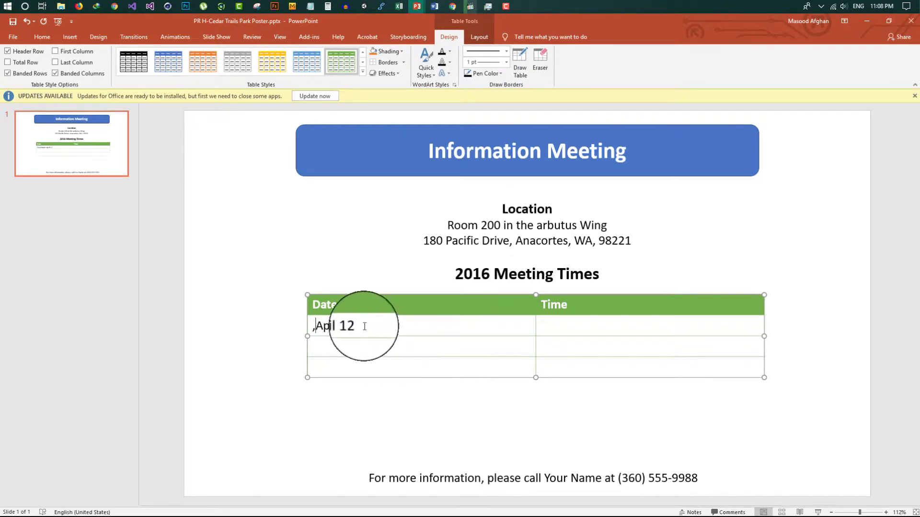
{"action": "key", "text": "ctrl+z"}
{"action": "key", "text": "ctrl+z"}
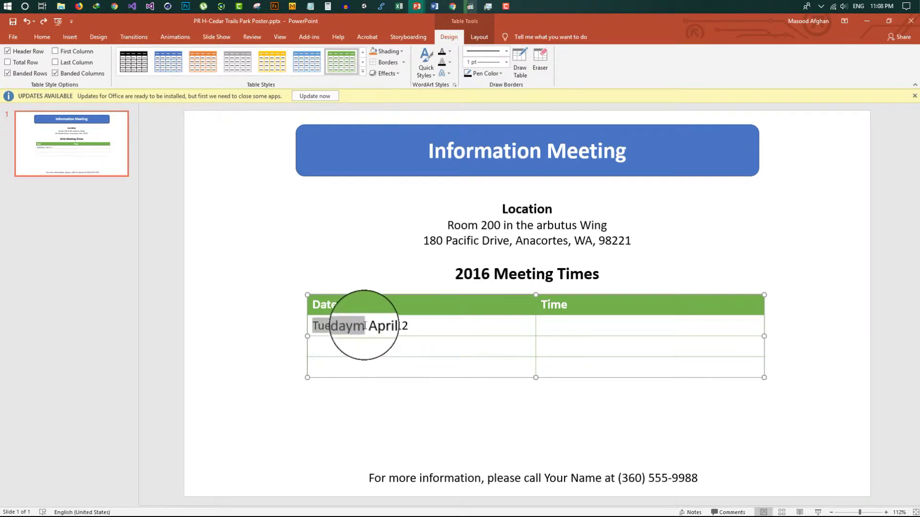
{"action": "key", "text": "Left"}
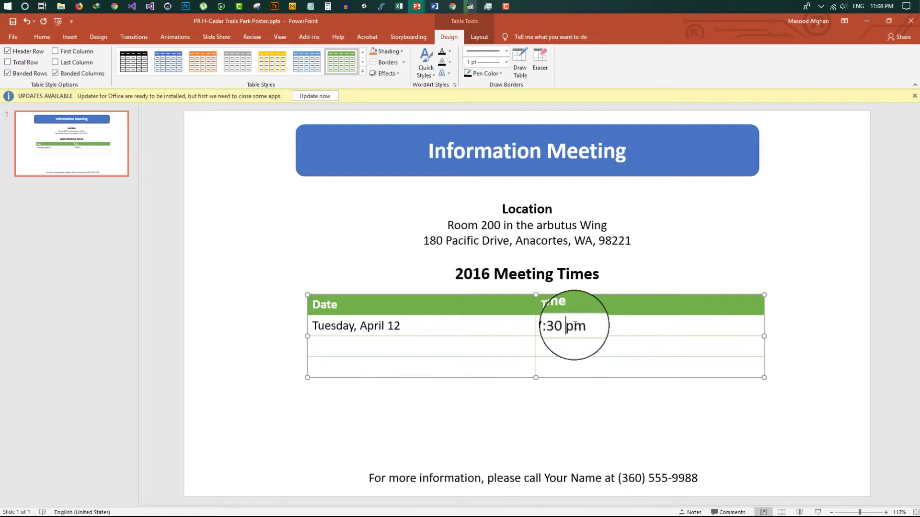
{"action": "left_click", "coordinate": [389, 343]}
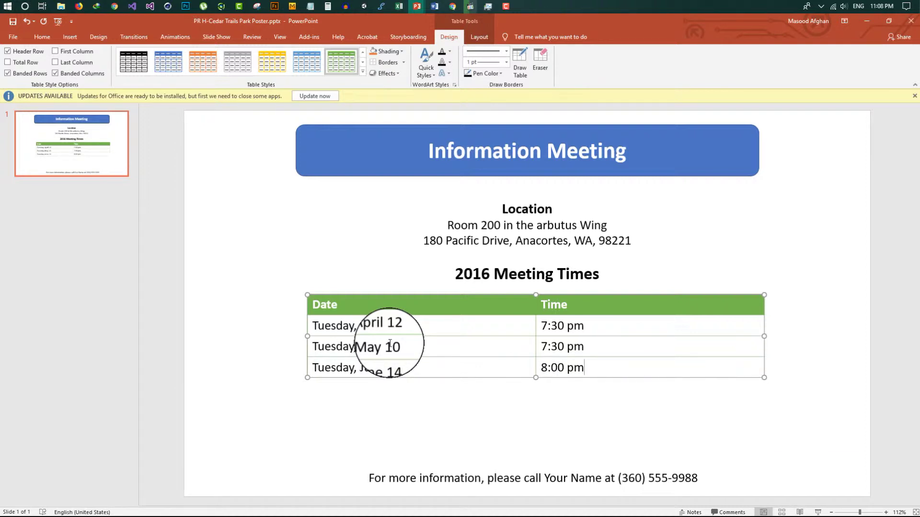
- Centre the Date and Time headings and make the three dates bold
{"action": "left_click_drag", "start_coordinate": [583, 304], "coordinate": [362, 298]}
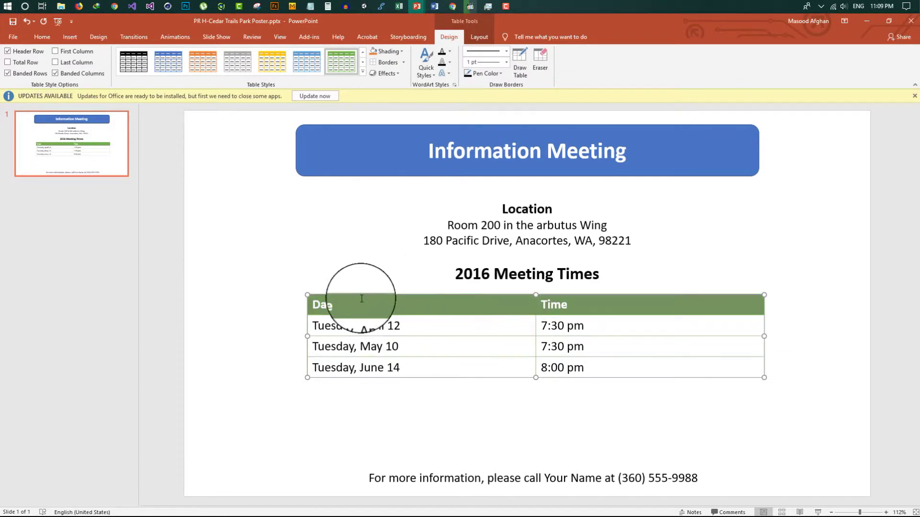
{"action": "left_click", "coordinate": [27, 21]}
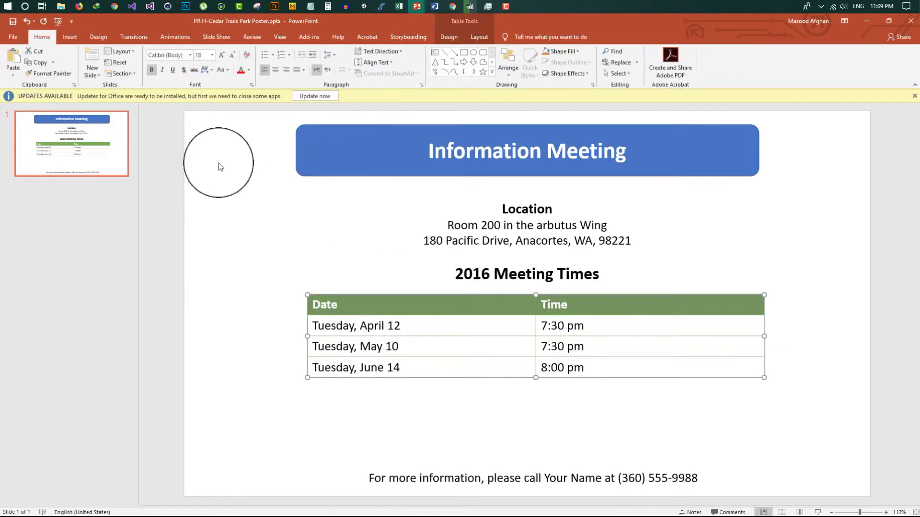
{"action": "left_click", "coordinate": [274, 70]}
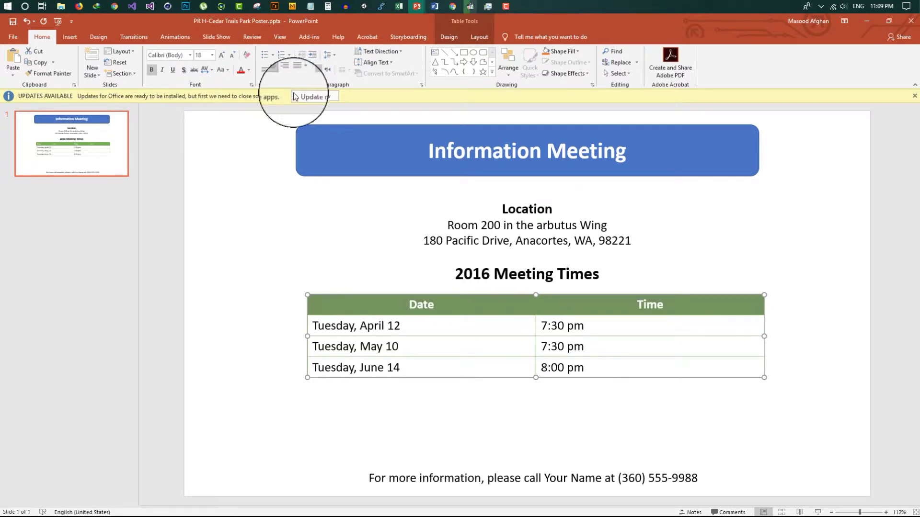
{"action": "left_click_drag", "start_coordinate": [410, 373], "coordinate": [329, 328]}
{"action": "left_click", "coordinate": [328, 320]}
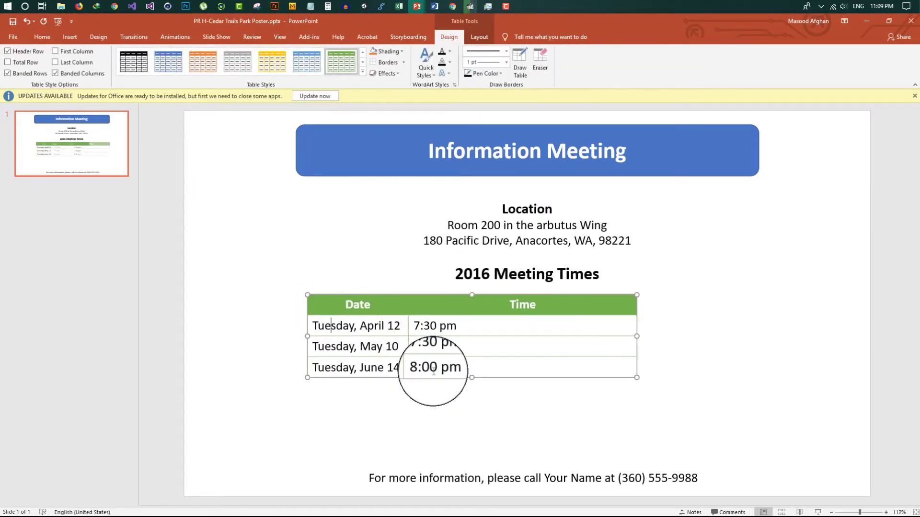
{"action": "left_click", "coordinate": [396, 364]}
{"action": "left_click_drag", "start_coordinate": [396, 364], "coordinate": [310, 328]}
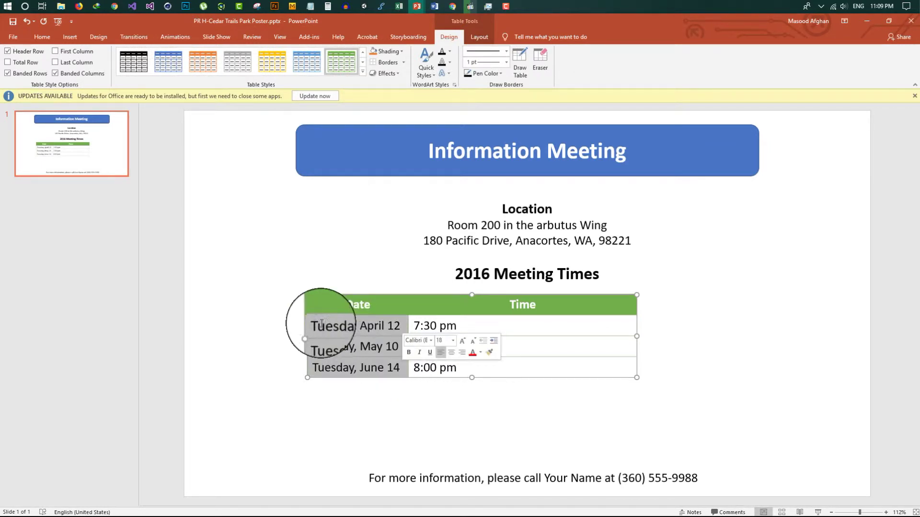
{"action": "left_click", "coordinate": [42, 36]}
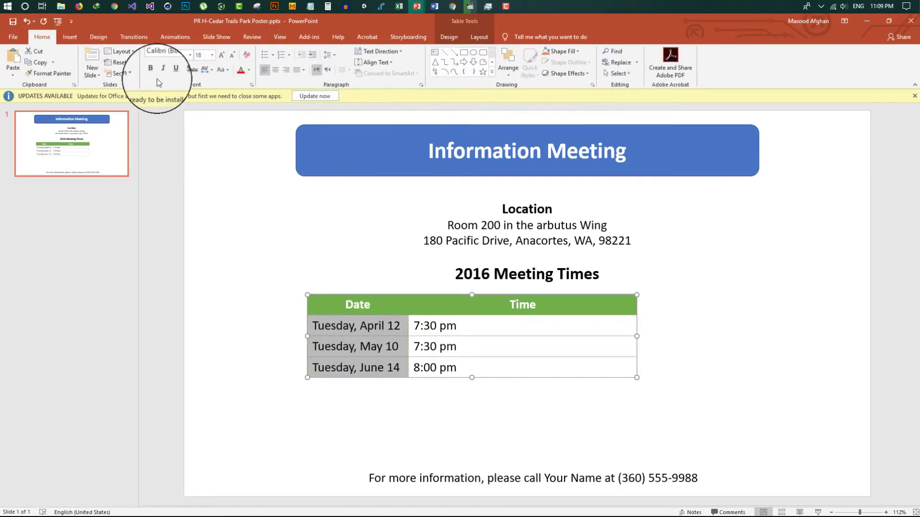
{"action": "left_click", "coordinate": [151, 69]}
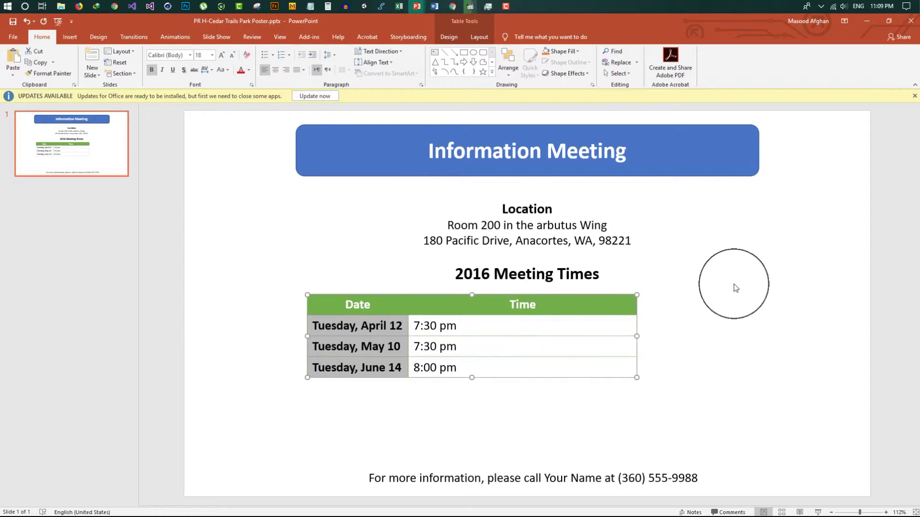
{"action": "left_click", "coordinate": [735, 287]}
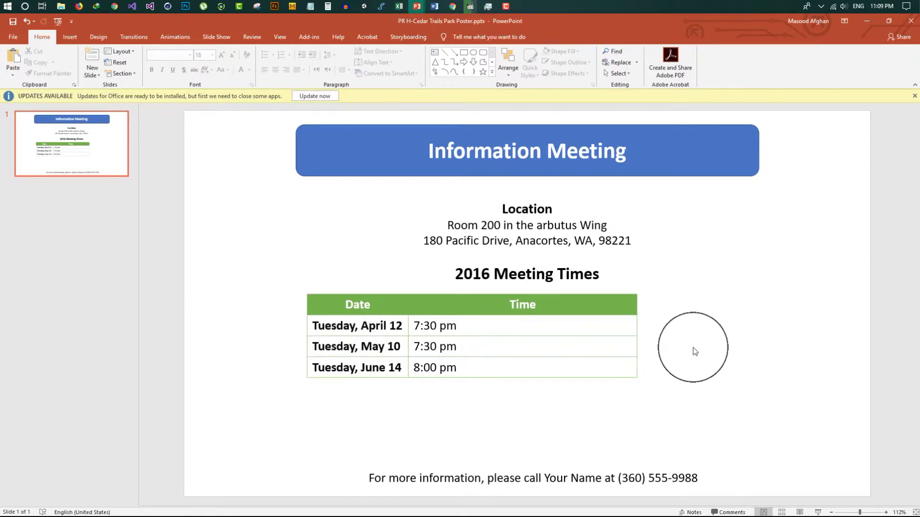
- Autofit the Date and Time columns, narrow the table, and centre it under the 2016 Meeting Times heading
{"action": "left_click", "coordinate": [407, 334]}
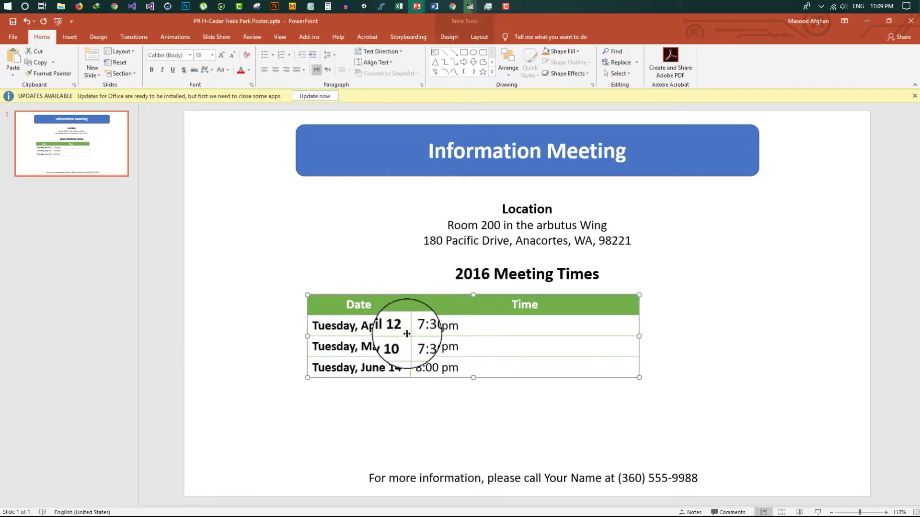
{"action": "double_click", "coordinate": [407, 334]}
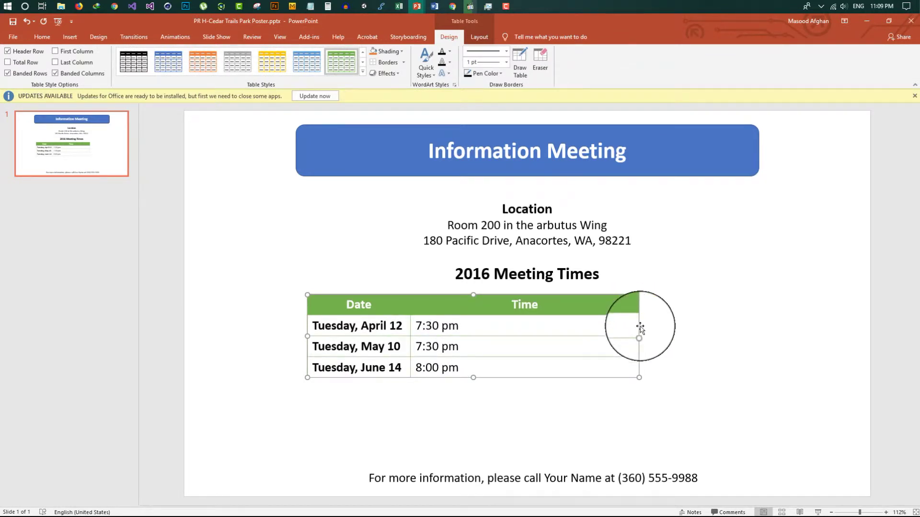
{"action": "left_click", "coordinate": [644, 346]}
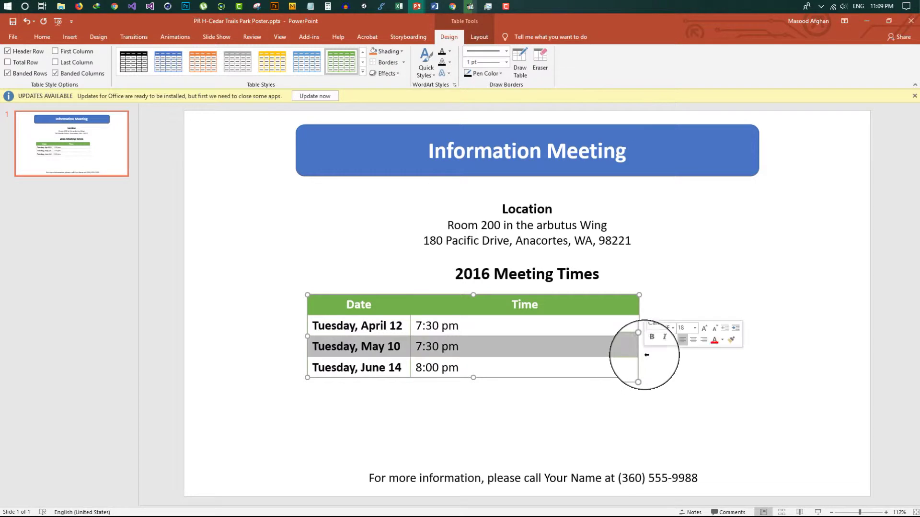
{"action": "left_click", "coordinate": [645, 367]}
{"action": "left_click", "coordinate": [307, 343]}
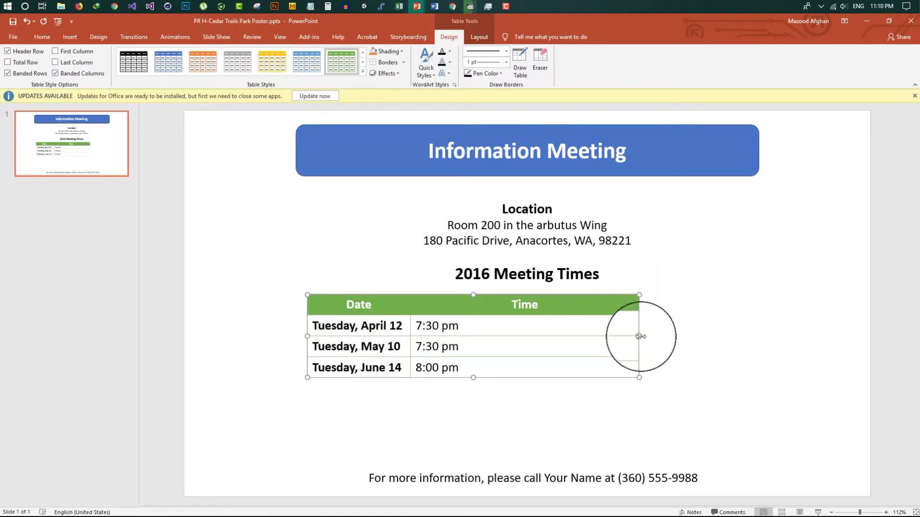
{"action": "left_click_drag", "start_coordinate": [639, 336], "coordinate": [479, 337]}
{"action": "left_click_drag", "start_coordinate": [479, 382], "coordinate": [615, 359]}
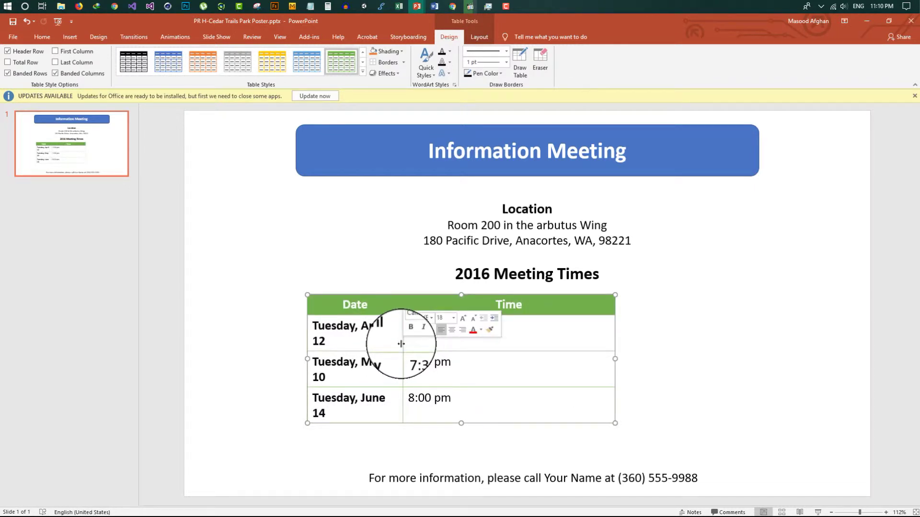
{"action": "double_click", "coordinate": [402, 346]}
{"action": "left_click_drag", "start_coordinate": [623, 337], "coordinate": [575, 341]}
{"action": "double_click", "coordinate": [392, 345]}
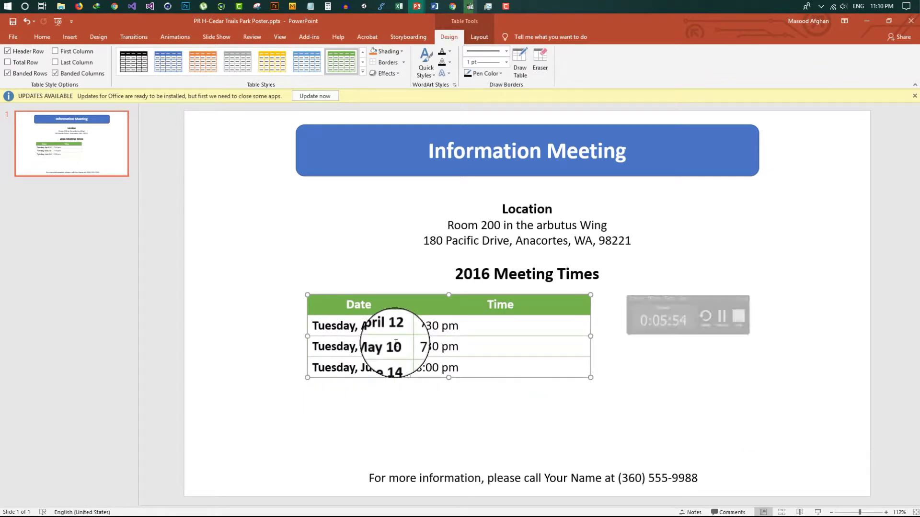
{"action": "double_click", "coordinate": [586, 348]}
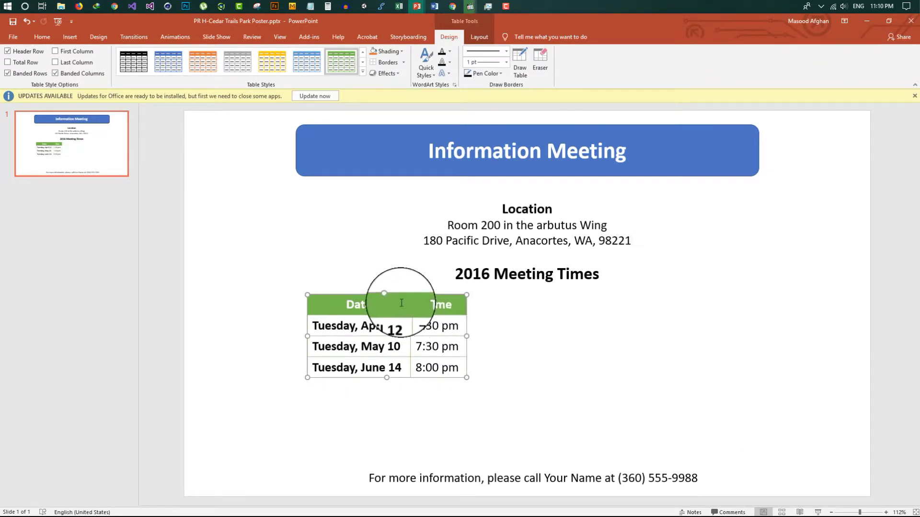
{"action": "left_click_drag", "start_coordinate": [397, 294], "coordinate": [536, 296]}
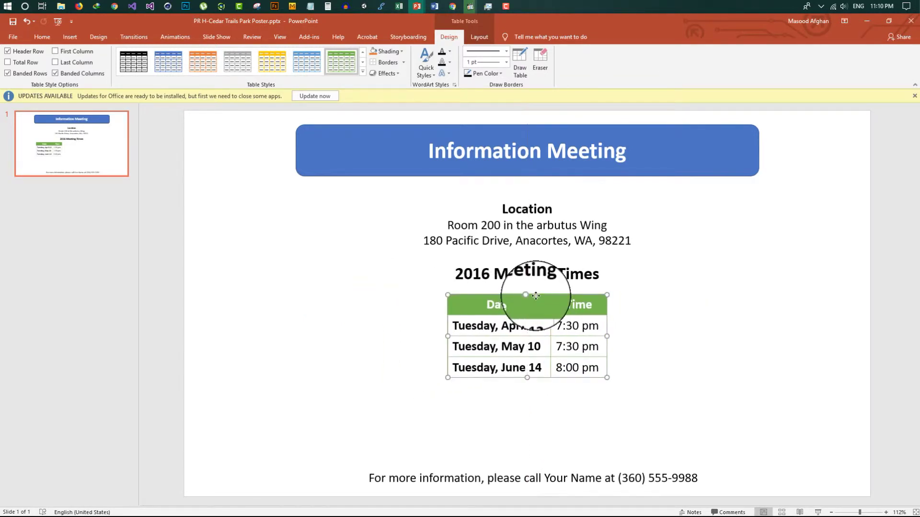
- Set the table height to 1.6", centre the cell text vertically, and move the table just below the heading
{"action": "left_click", "coordinate": [479, 37]}
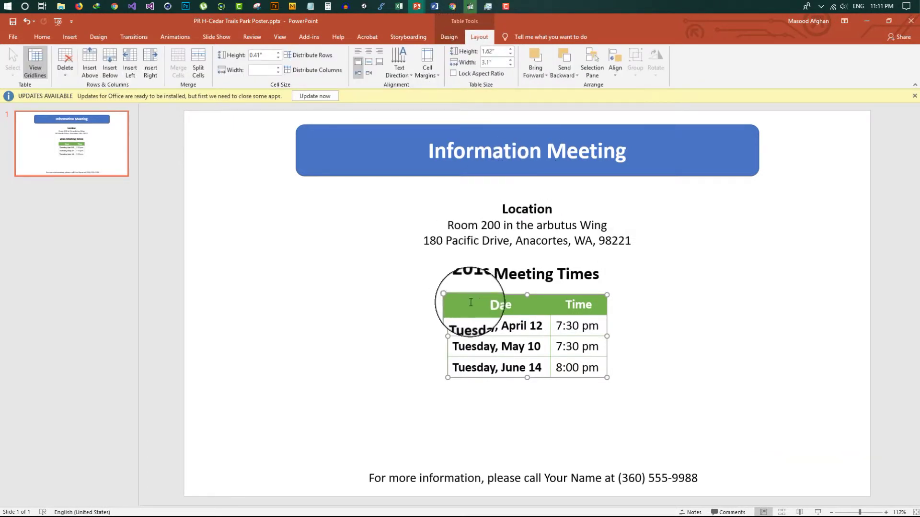
{"action": "left_click_drag", "start_coordinate": [468, 302], "coordinate": [573, 306]}
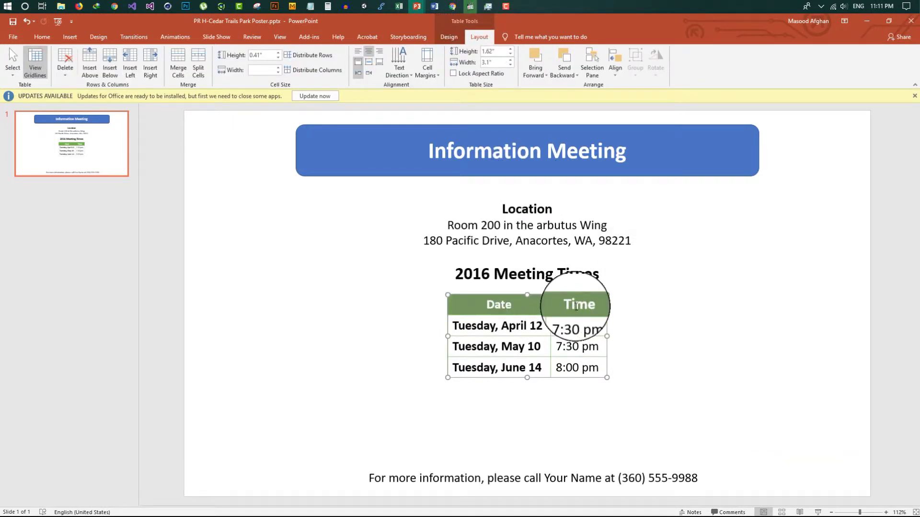
{"action": "left_click", "coordinate": [485, 55]}
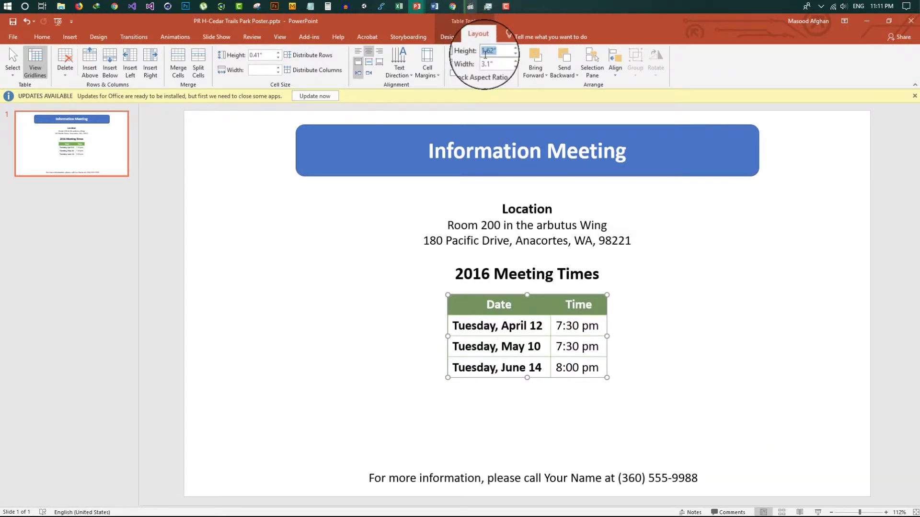
{"action": "key", "text": "Return"}
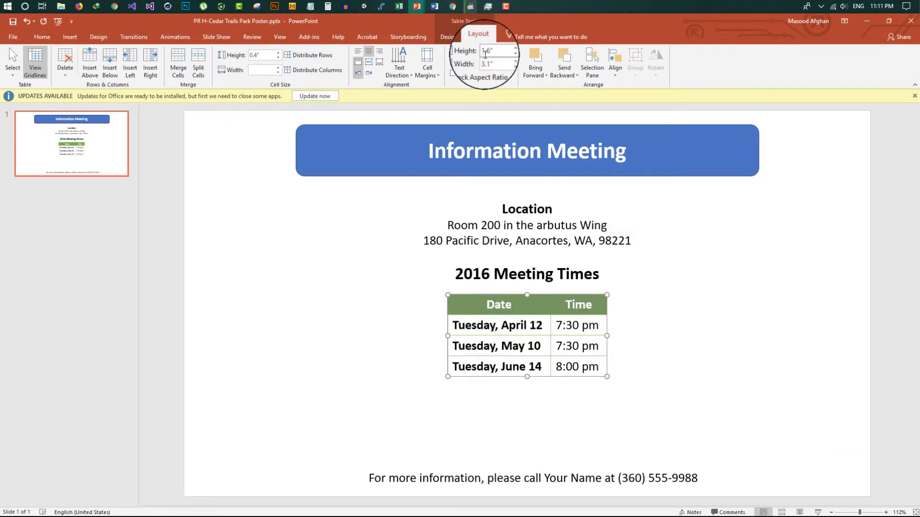
{"action": "left_click", "coordinate": [368, 65]}
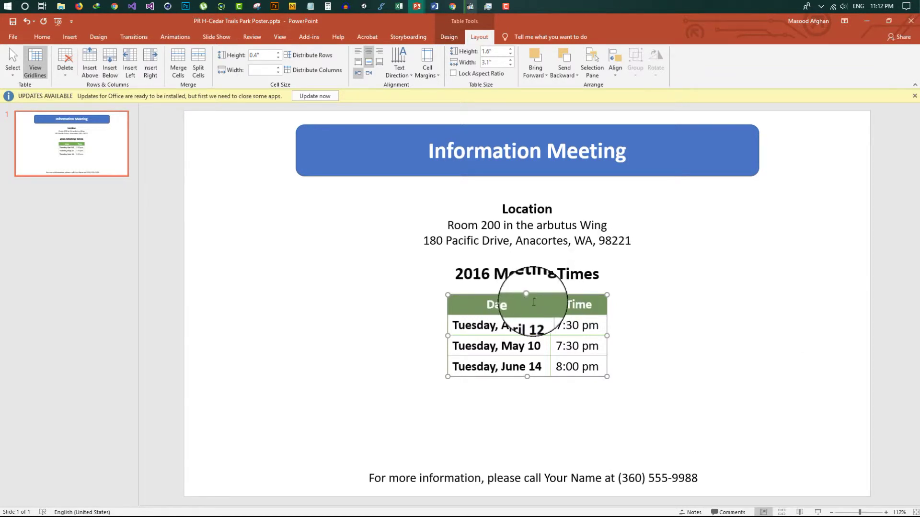
{"action": "mouse_move", "coordinate": [538, 298]}
{"action": "left_mouse_down"}
{"action": "mouse_move", "coordinate": [536, 325]}
{"action": "mouse_move", "coordinate": [538, 292]}
{"action": "left_mouse_up"}
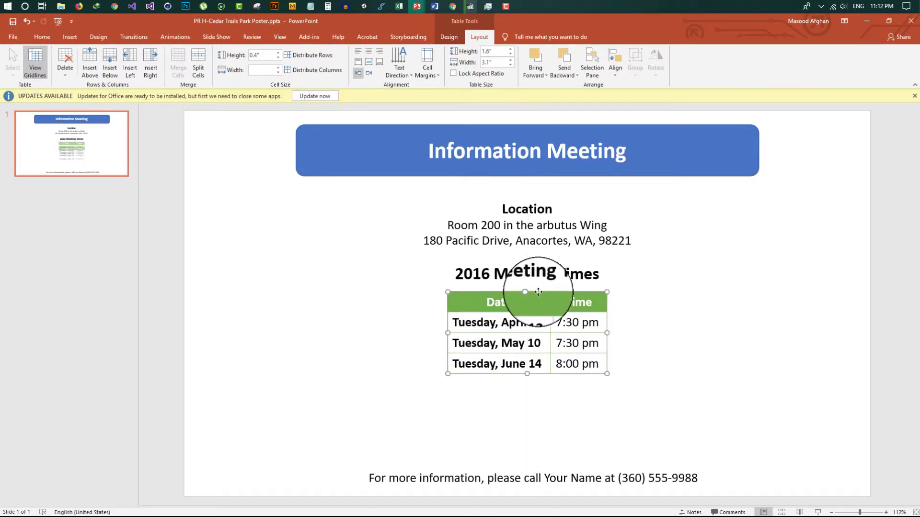
{"action": "left_click", "coordinate": [651, 330]}
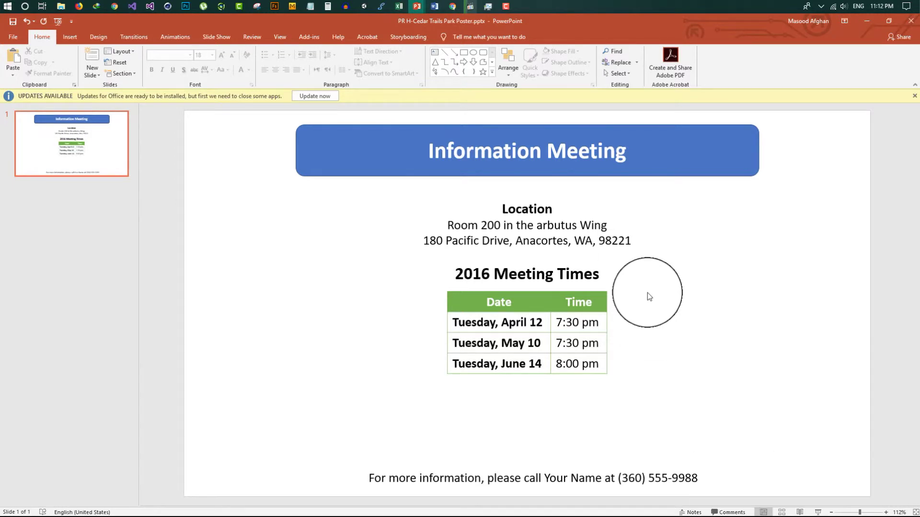
- Apply the green Intense Effect shape style to the Information Meeting banner
{"action": "left_click", "coordinate": [670, 150]}
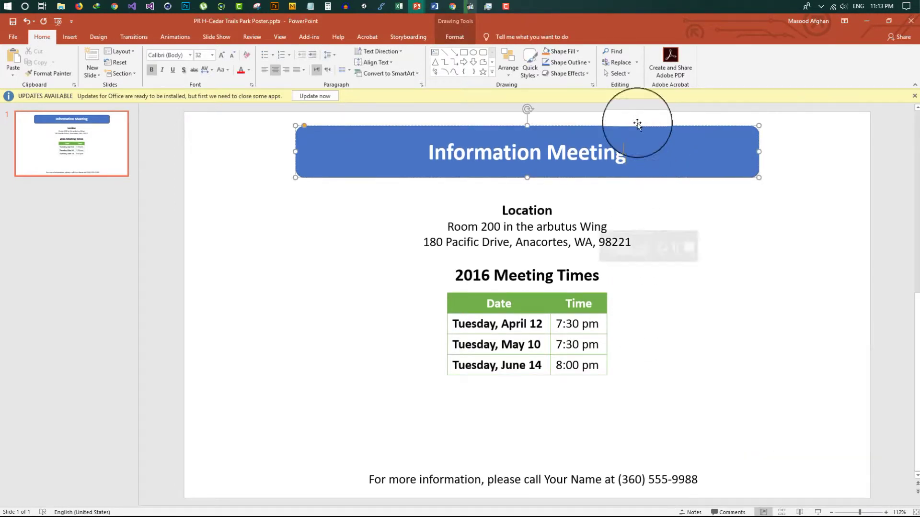
{"action": "left_click", "coordinate": [455, 37]}
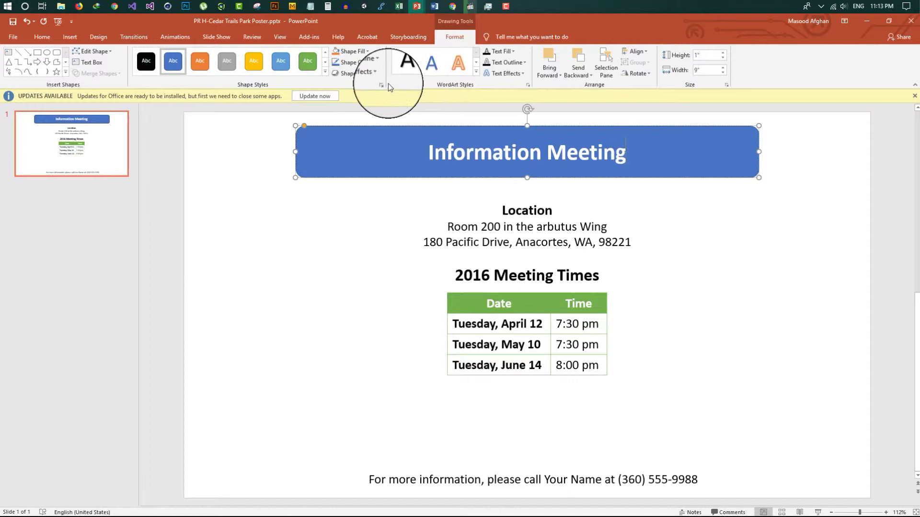
{"action": "left_click", "coordinate": [326, 72]}
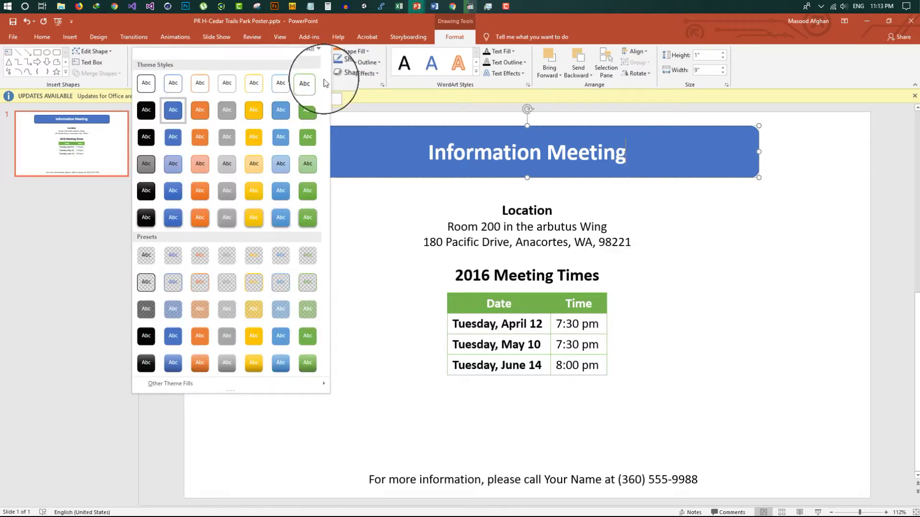
{"action": "left_click", "coordinate": [309, 216]}
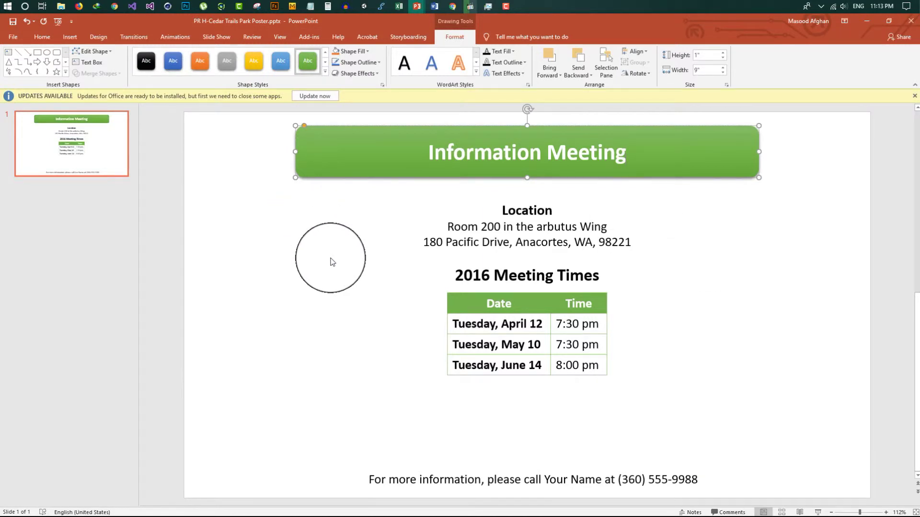
{"action": "left_click", "coordinate": [320, 246]}
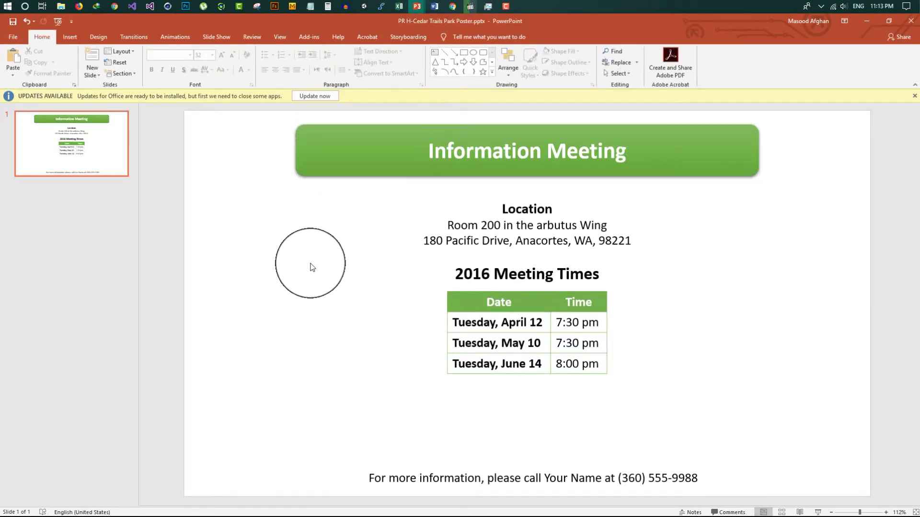
- Begin a new custom theme colour set named Poster from the Design variant colours
{"action": "left_click", "coordinate": [101, 36]}
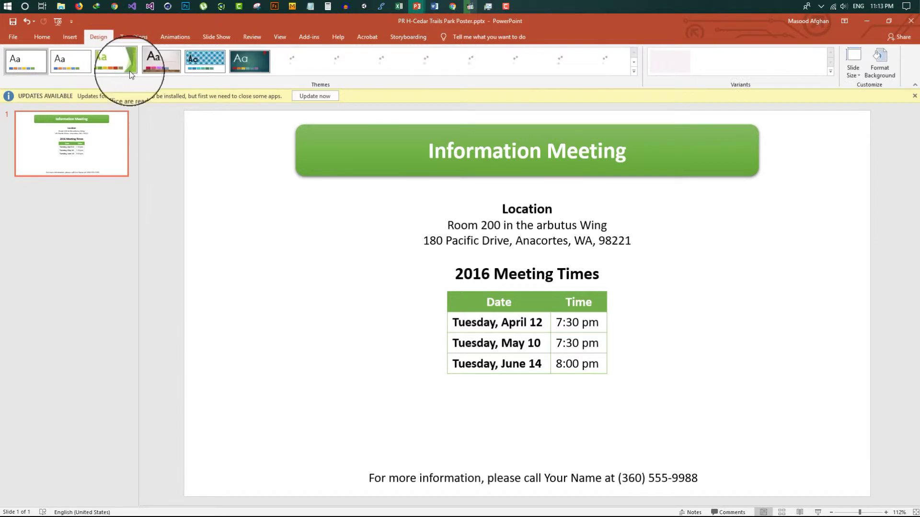
{"action": "left_click", "coordinate": [634, 73]}
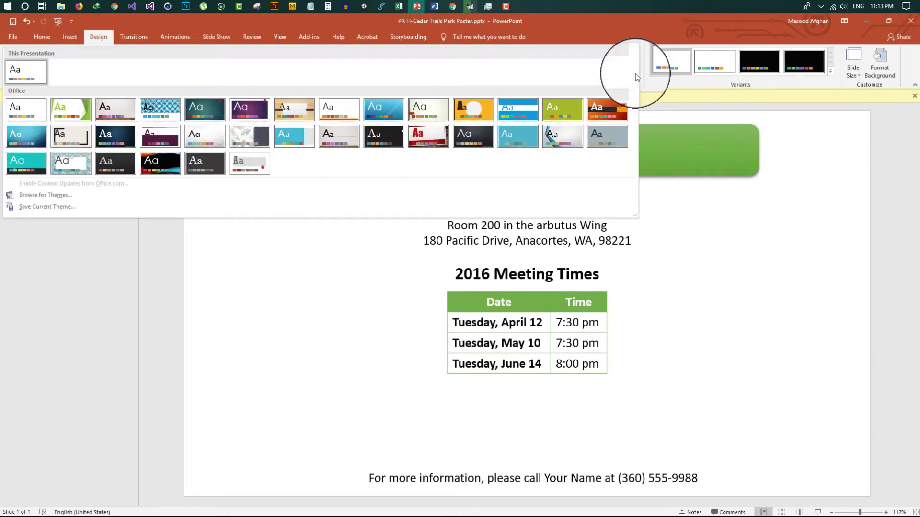
{"action": "left_click", "coordinate": [678, 78]}
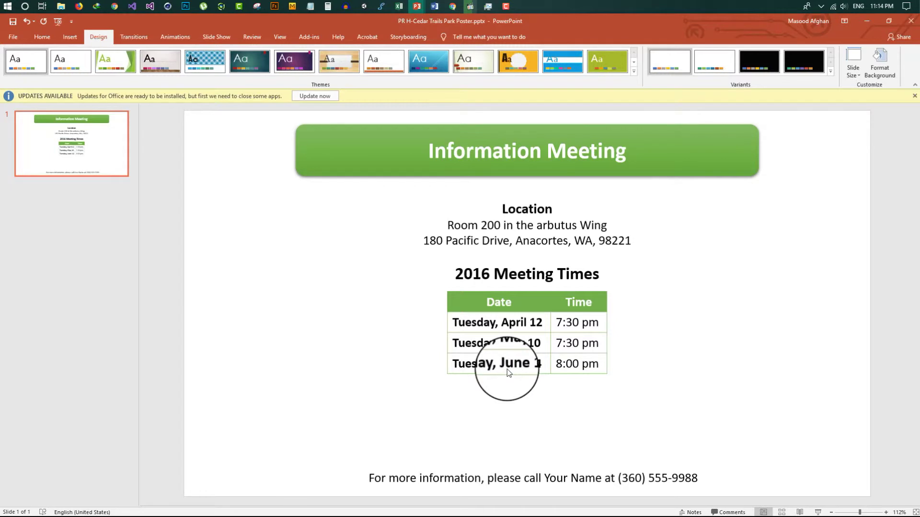
{"action": "left_click", "coordinate": [832, 73]}
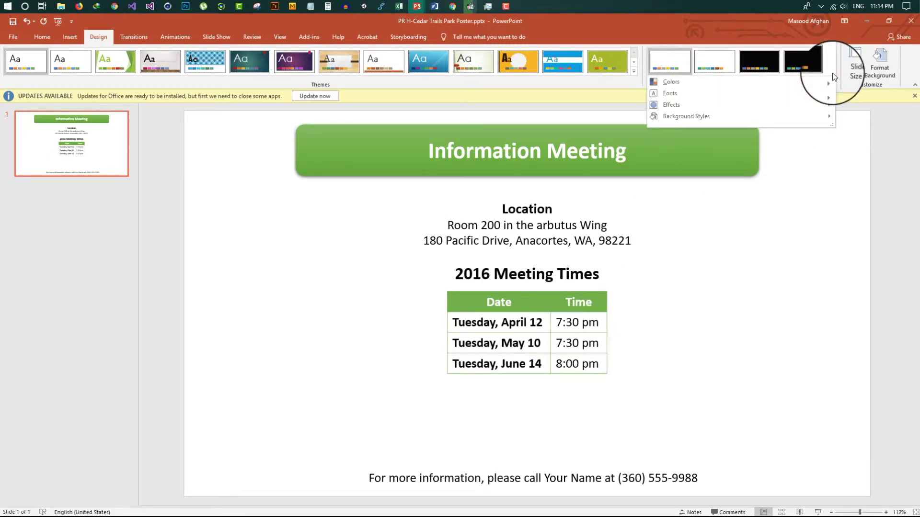
{"action": "key", "text": "c"}
{"action": "key", "text": "c"}
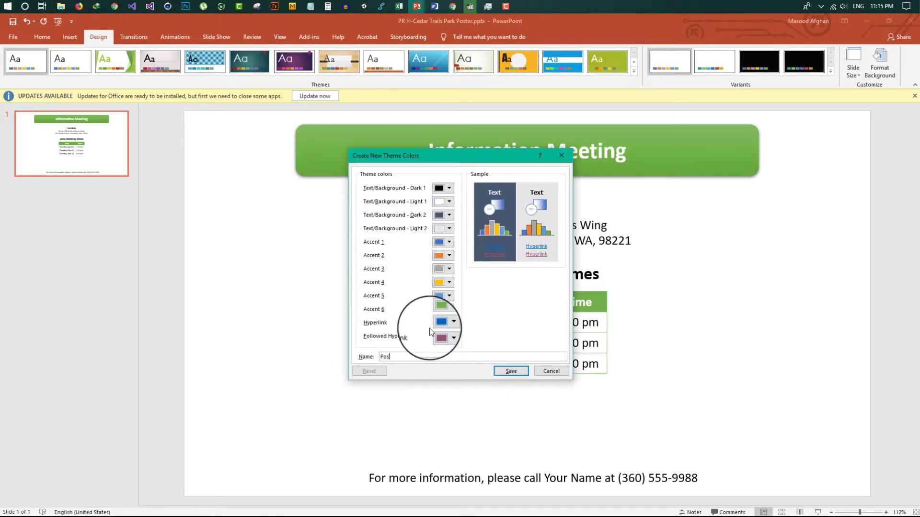
- Change Accent 6 to a brighter custom RGB green in the colour mixer
{"action": "left_click", "coordinate": [446, 286]}
{"action": "left_click", "coordinate": [444, 286]}
{"action": "left_click", "coordinate": [449, 311]}
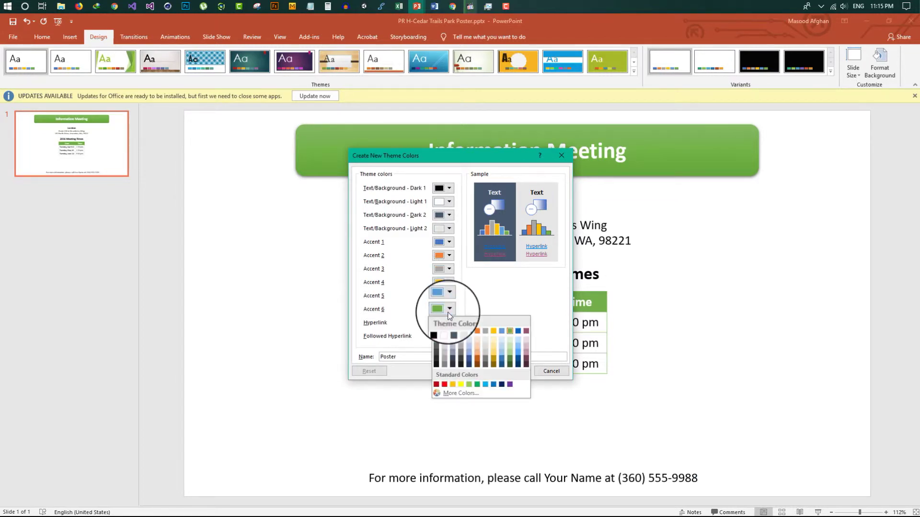
{"action": "left_click", "coordinate": [509, 333]}
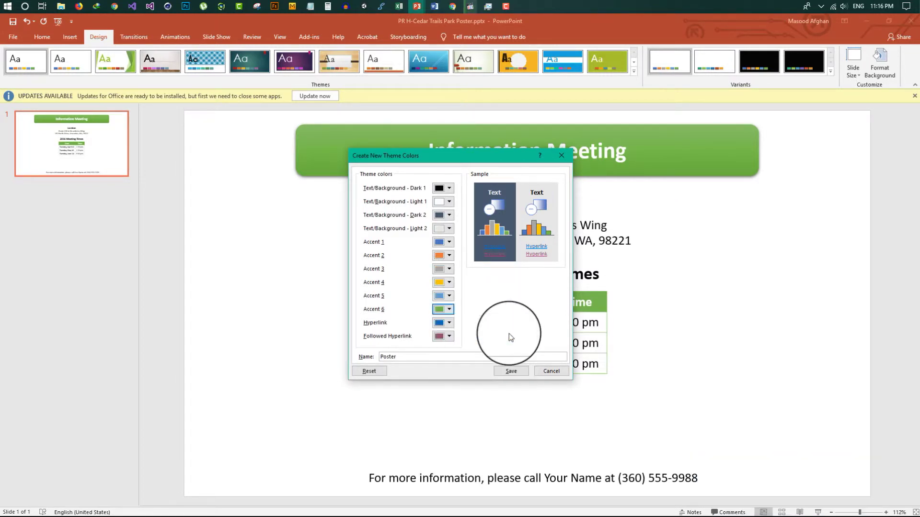
{"action": "left_click", "coordinate": [449, 312]}
{"action": "left_click", "coordinate": [458, 393]}
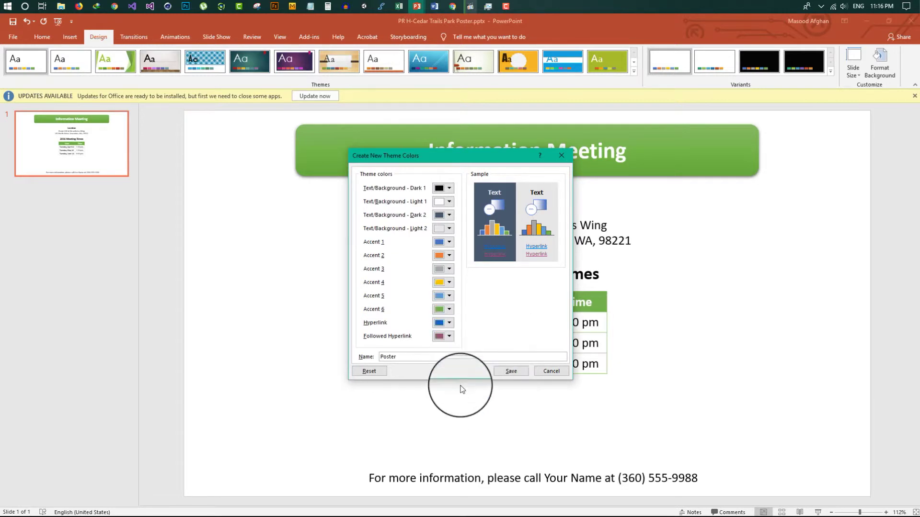
{"action": "left_click", "coordinate": [208, 274]}
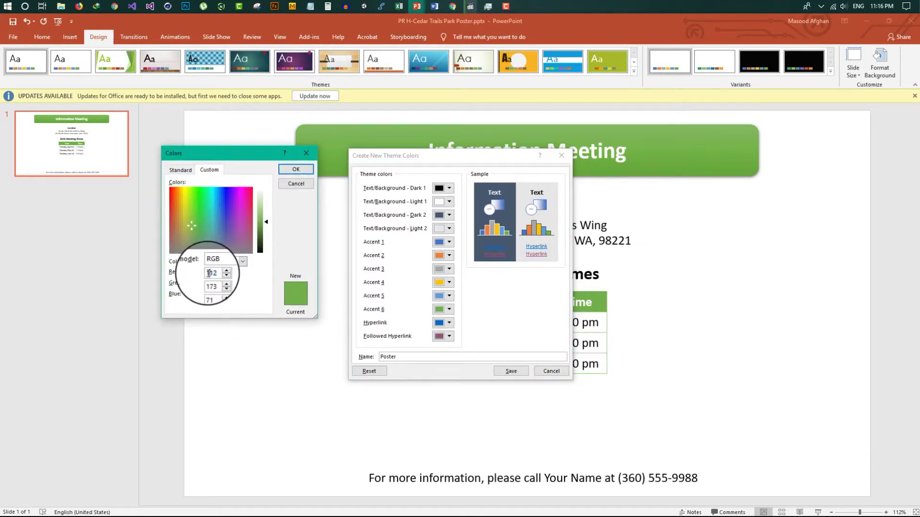
{"action": "double_click", "coordinate": [213, 274]}
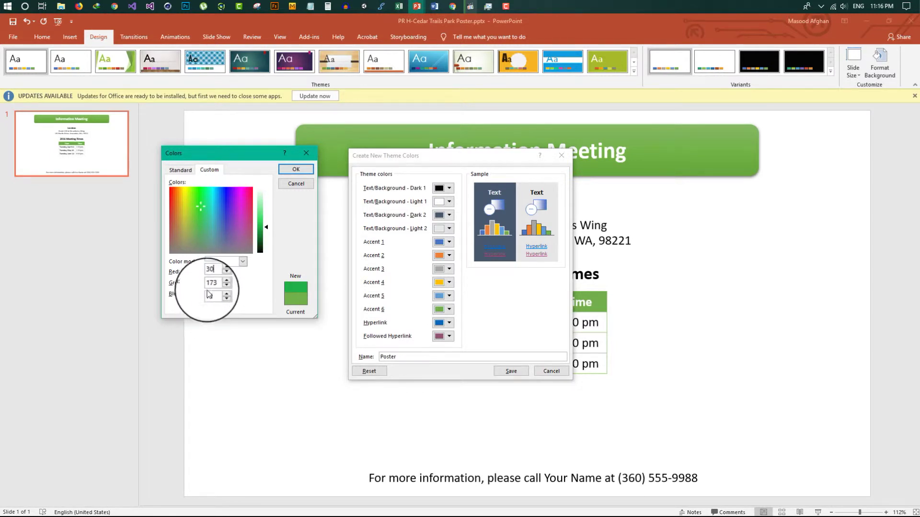
{"action": "double_click", "coordinate": [212, 285]}
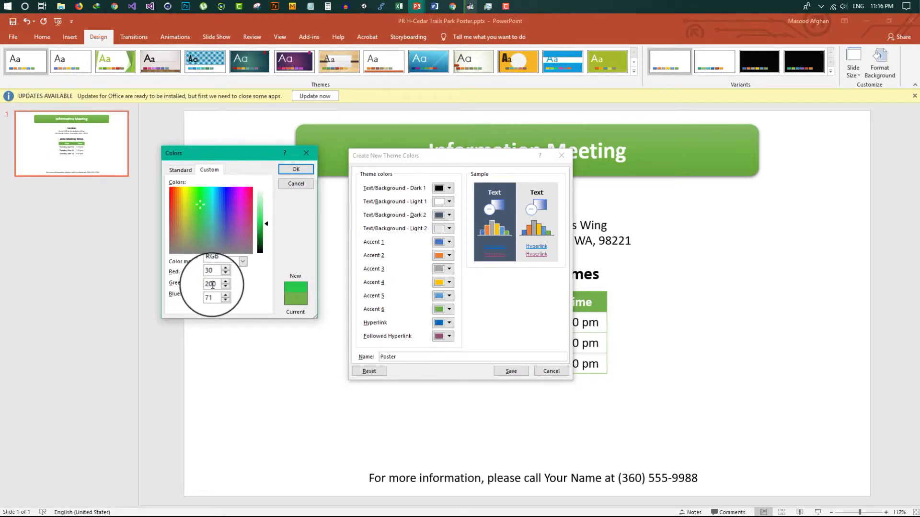
{"action": "double_click", "coordinate": [213, 295]}
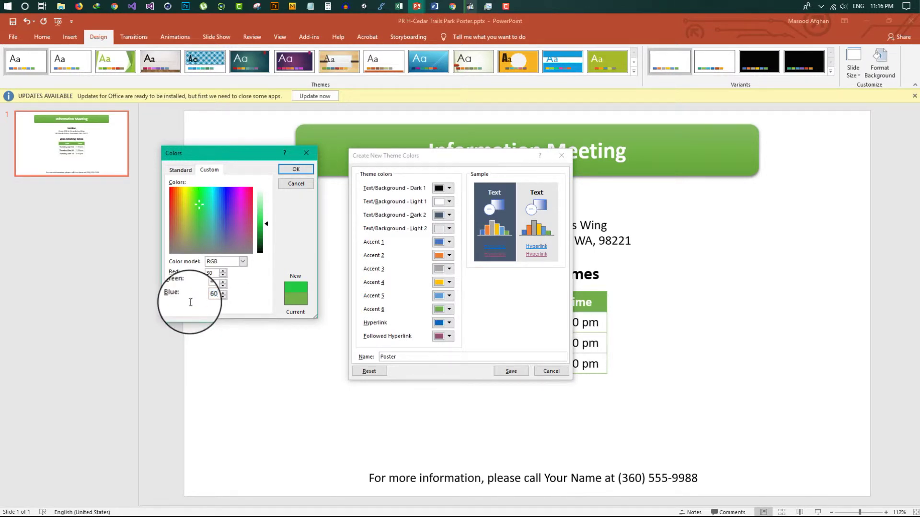
{"action": "left_click", "coordinate": [293, 171]}
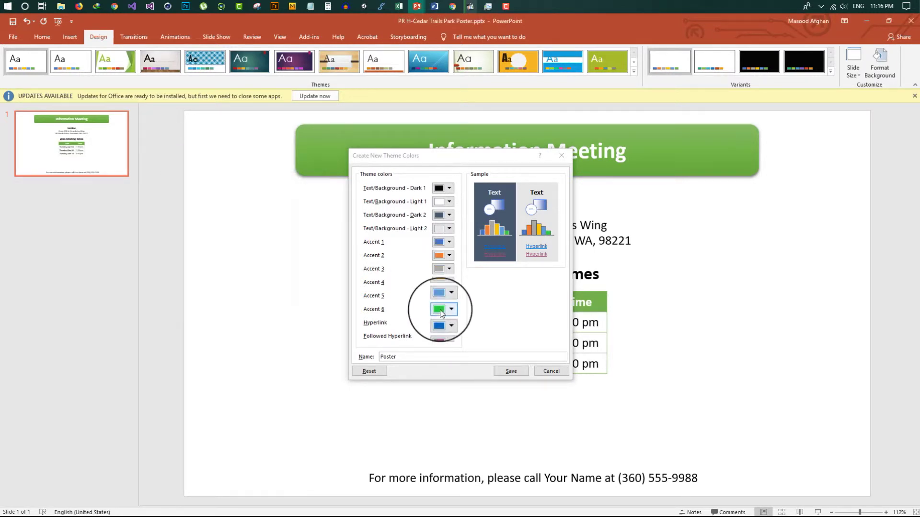
- Save the Poster colour set to apply the brighter green, then save the presentation
{"action": "left_click", "coordinate": [510, 371]}
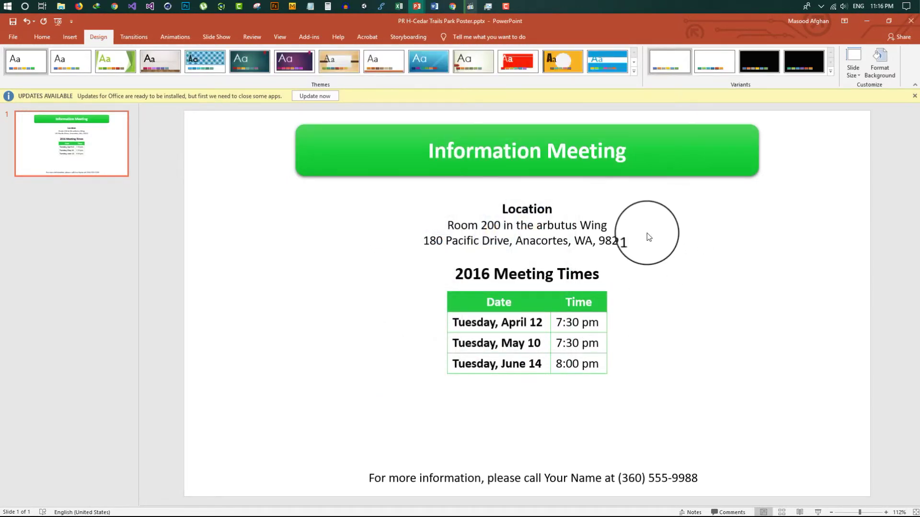
{"action": "left_click", "coordinate": [13, 37]}
{"action": "left_click", "coordinate": [33, 112]}
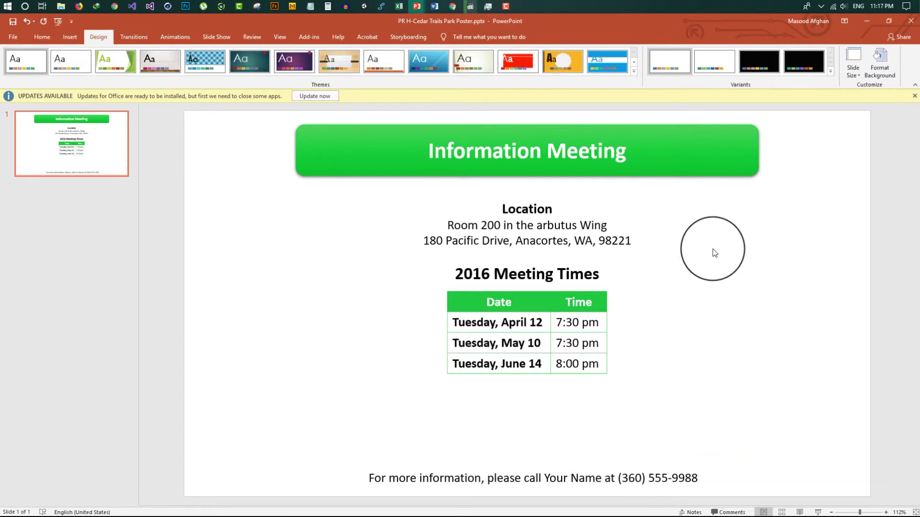
- Insert yellow-style WordArt reading 'Cader Trails Park' and move it below the meetings table
{"action": "left_click", "coordinate": [69, 37]}
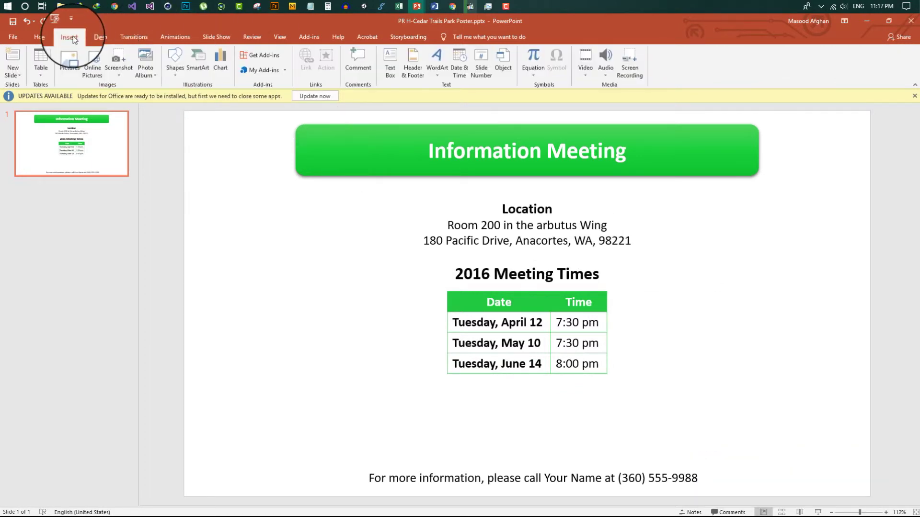
{"action": "left_click", "coordinate": [438, 72]}
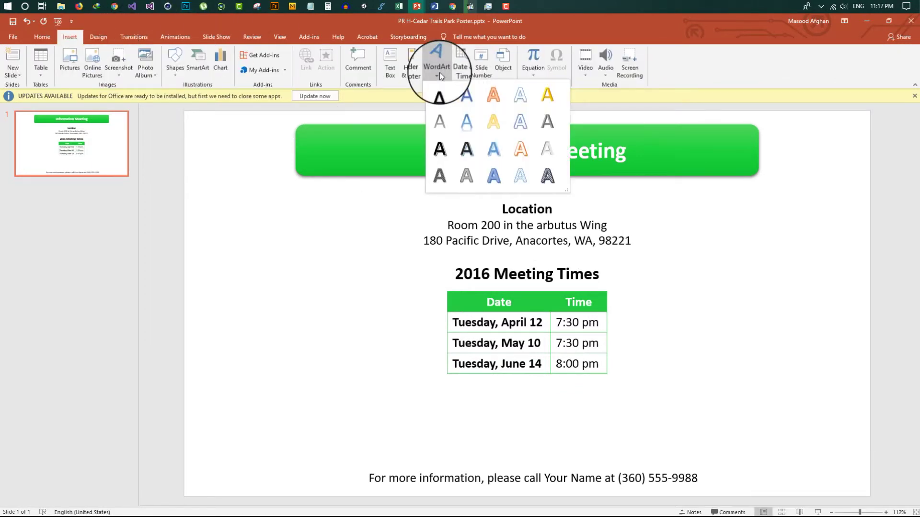
{"action": "left_click", "coordinate": [552, 97]}
{"action": "type", "text": "C"}
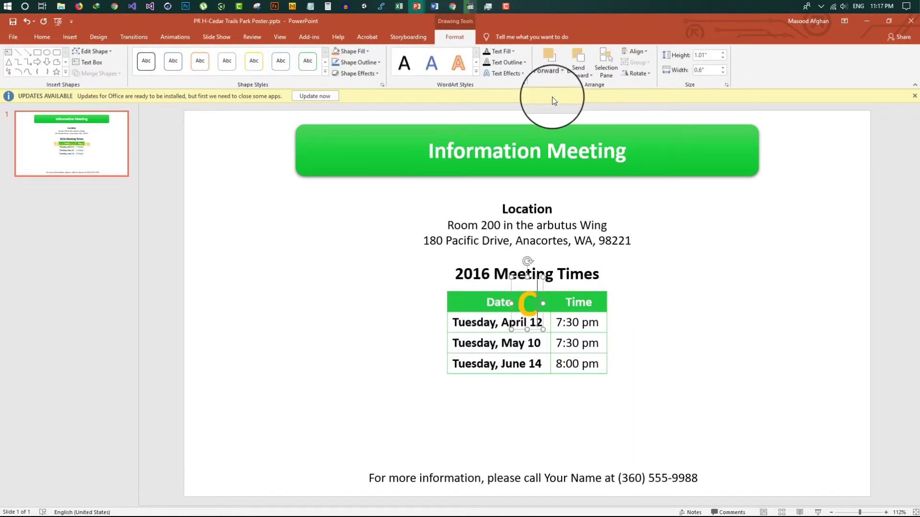
{"action": "type", "text": "ader Tra"}
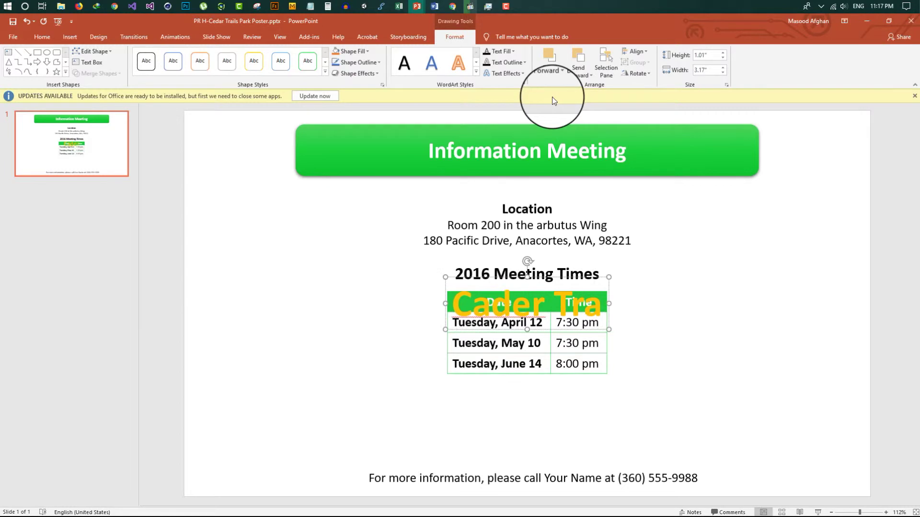
{"action": "type", "text": "ils Park"}
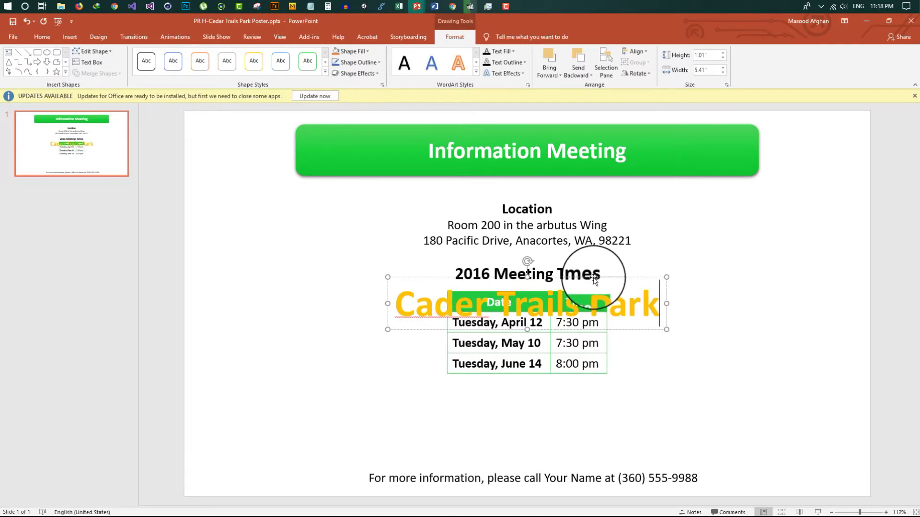
{"action": "left_click_drag", "start_coordinate": [594, 280], "coordinate": [594, 379]}
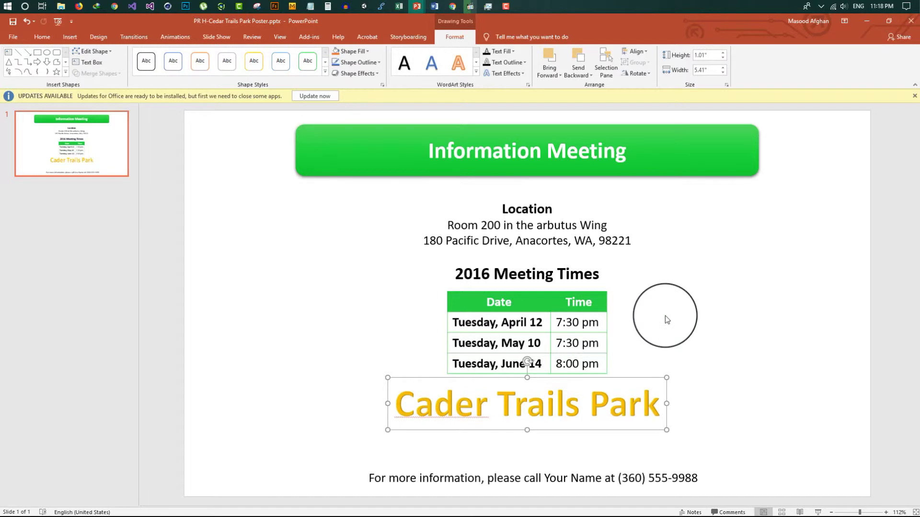
- Set the WordArt font size to 40 pt
{"action": "left_click", "coordinate": [42, 37]}
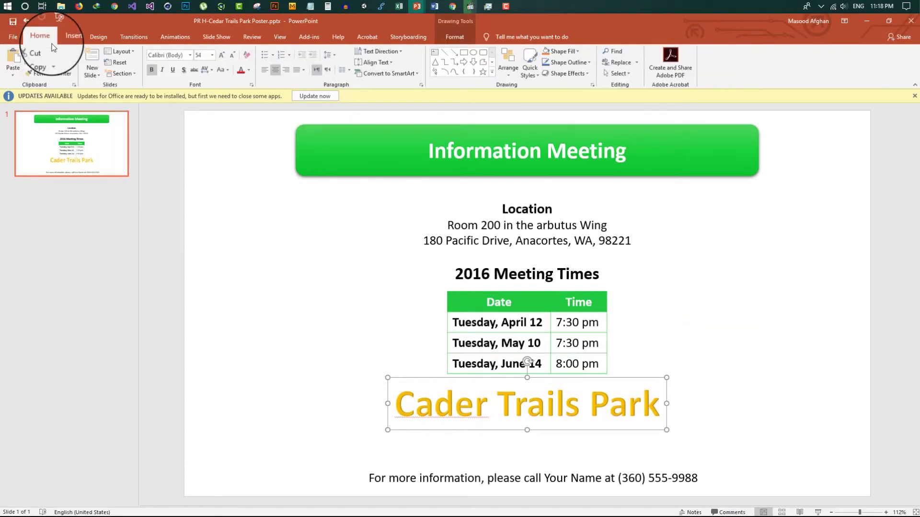
{"action": "left_click", "coordinate": [212, 56]}
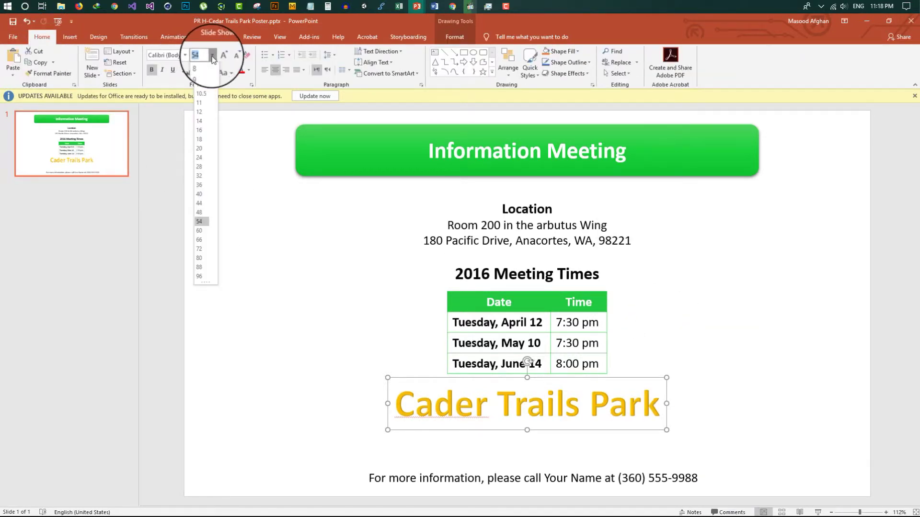
{"action": "left_click", "coordinate": [207, 195]}
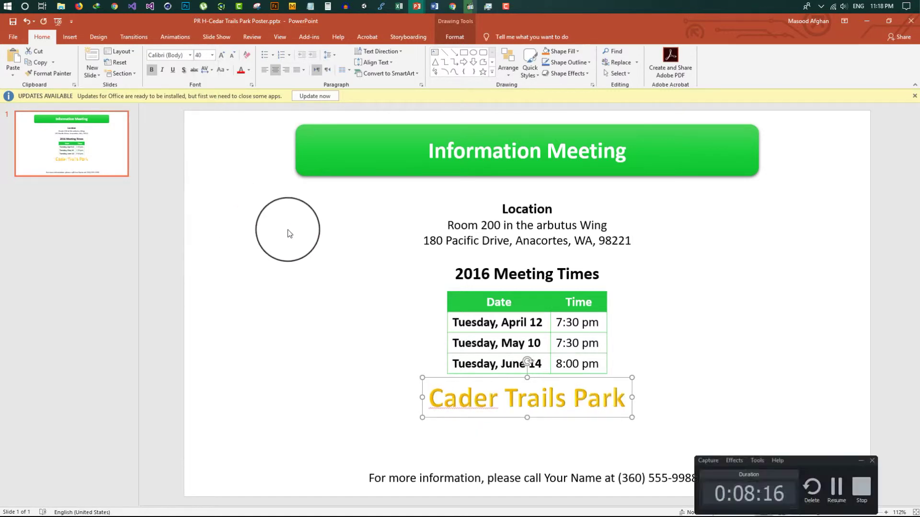
- Correct the WordArt spelling from 'Cader' to 'Cedar Trails Park'
{"action": "double_click", "coordinate": [458, 404]}
{"action": "left_click", "coordinate": [458, 404]}
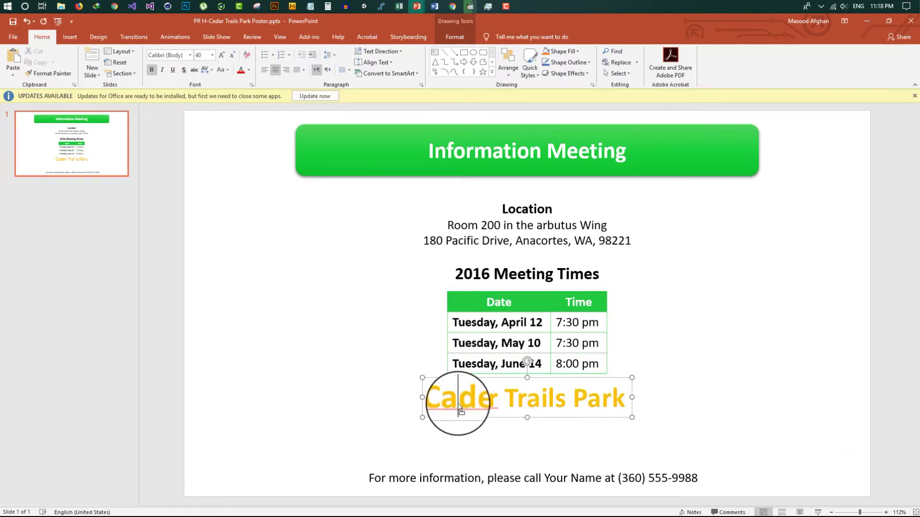
{"action": "key", "text": "BackSpace"}
{"action": "type", "text": "e"}
{"action": "left_click", "coordinate": [488, 405]}
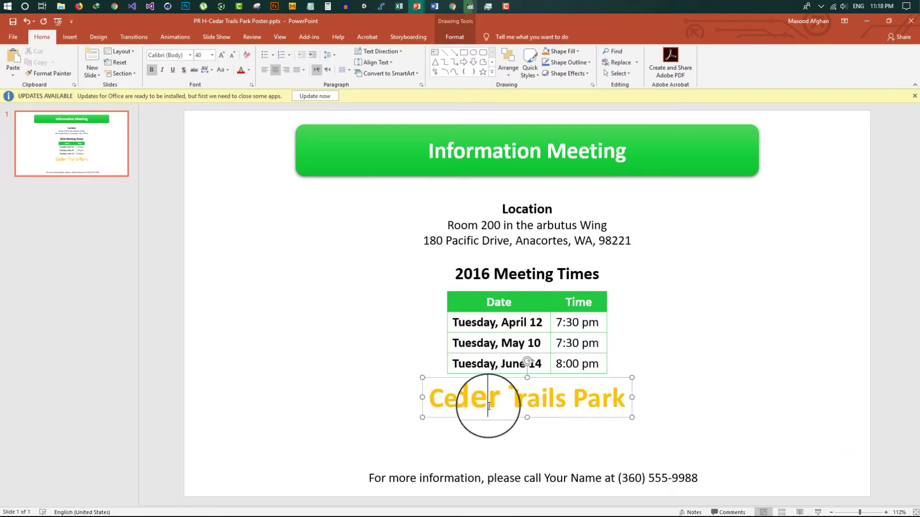
{"action": "key", "text": "BackSpace"}
{"action": "type", "text": "a"}
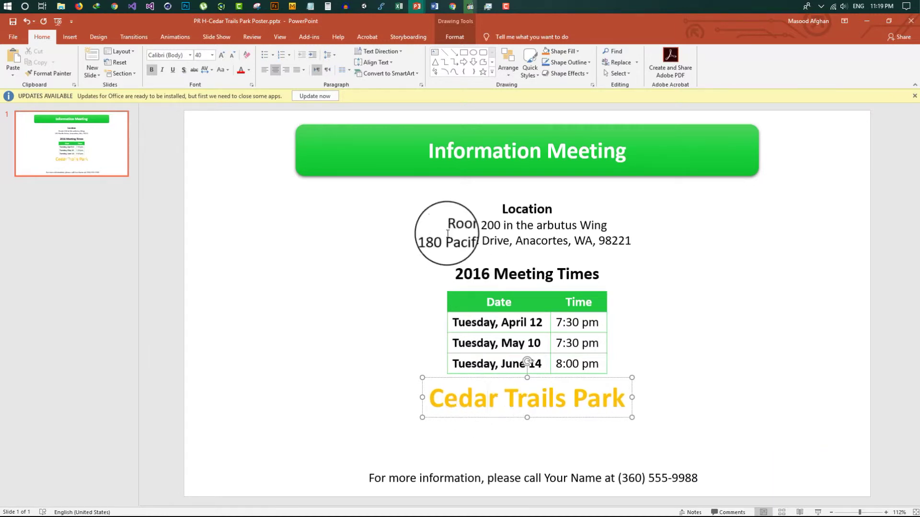
{"action": "left_click", "coordinate": [458, 36]}
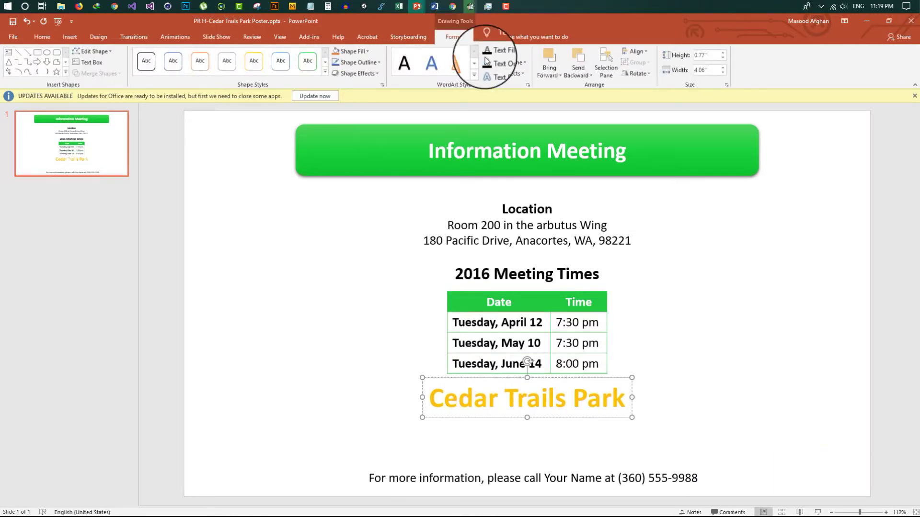
- Set the WordArt's 3-D lighting angle to 0° in Format Shape
{"action": "left_click", "coordinate": [517, 73]}
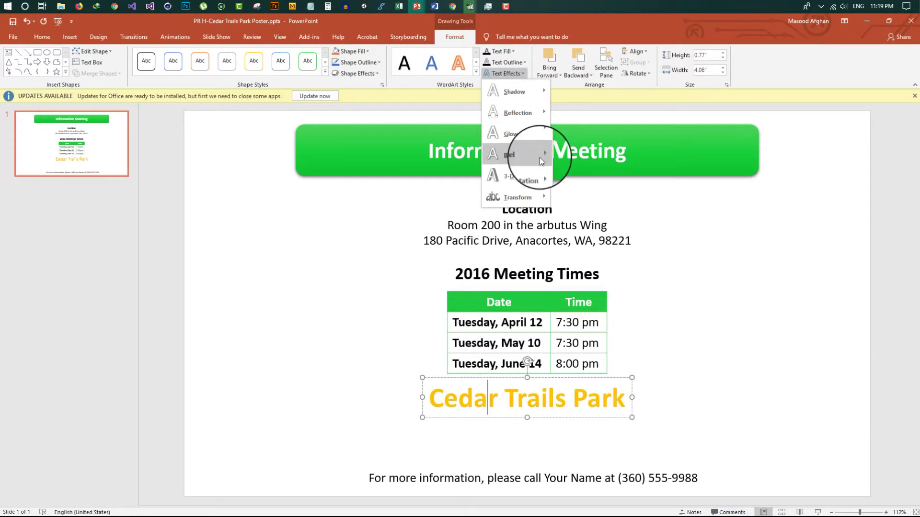
{"action": "mouse_move", "coordinate": [540, 157]}
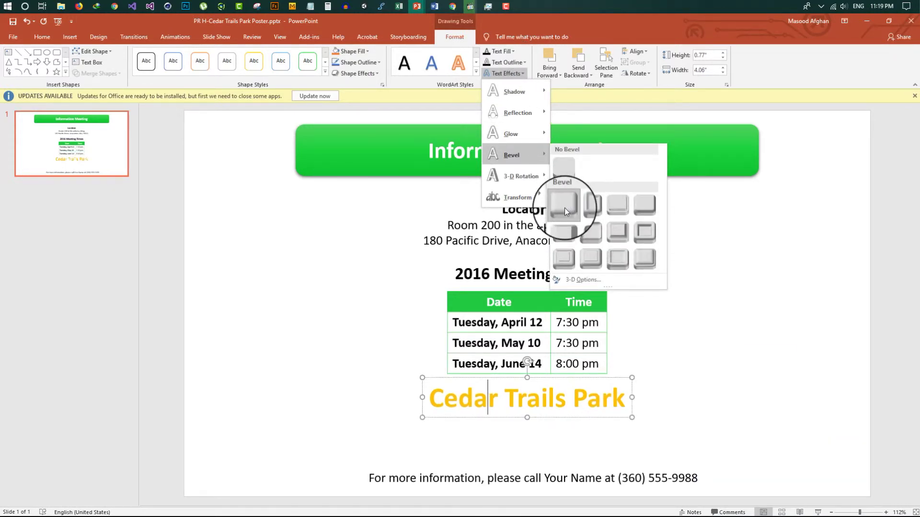
{"action": "left_click", "coordinate": [603, 280]}
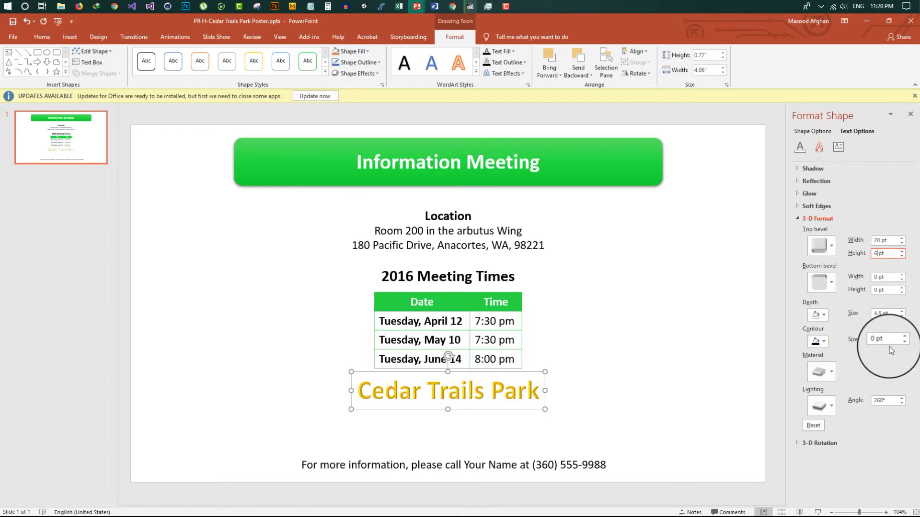
{"action": "double_click", "coordinate": [883, 400]}
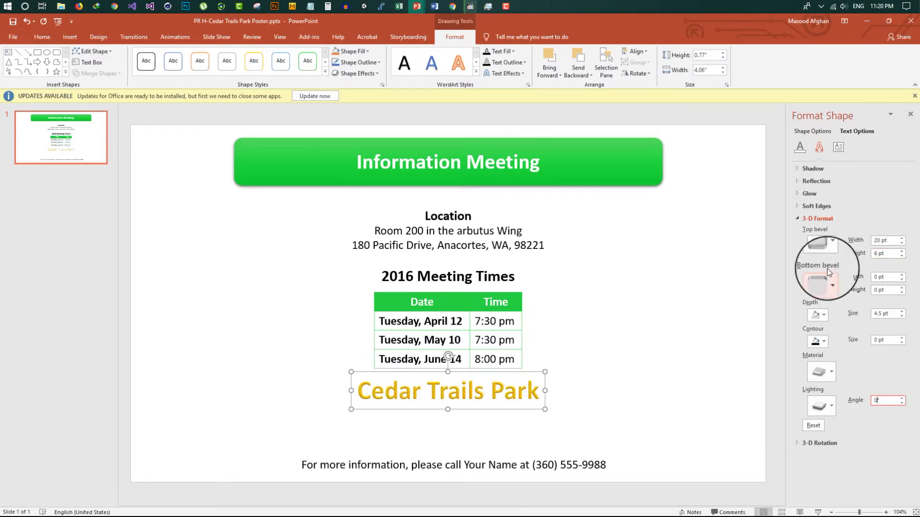
- Give the WordArt a top bevel preset and the warm Sunrise lighting preset
{"action": "left_click", "coordinate": [820, 245]}
{"action": "left_click", "coordinate": [820, 245]}
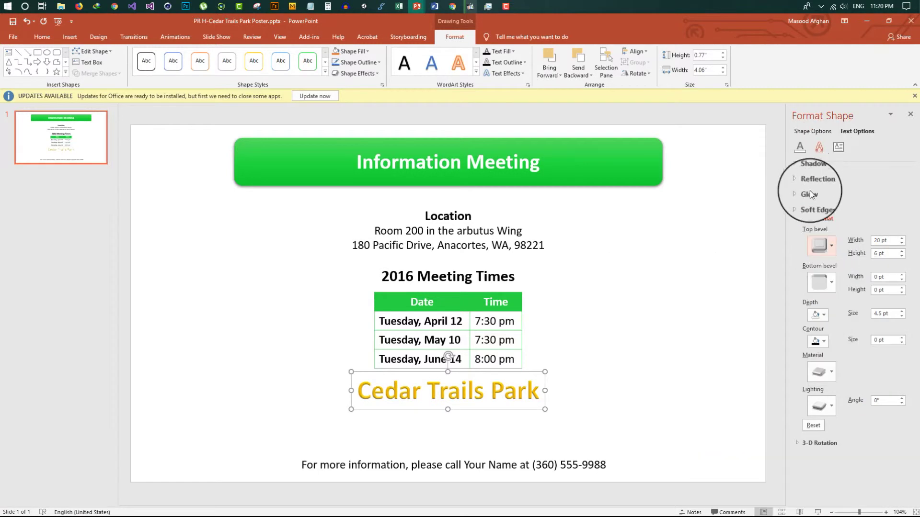
{"action": "left_click", "coordinate": [820, 245]}
{"action": "left_click", "coordinate": [844, 371]}
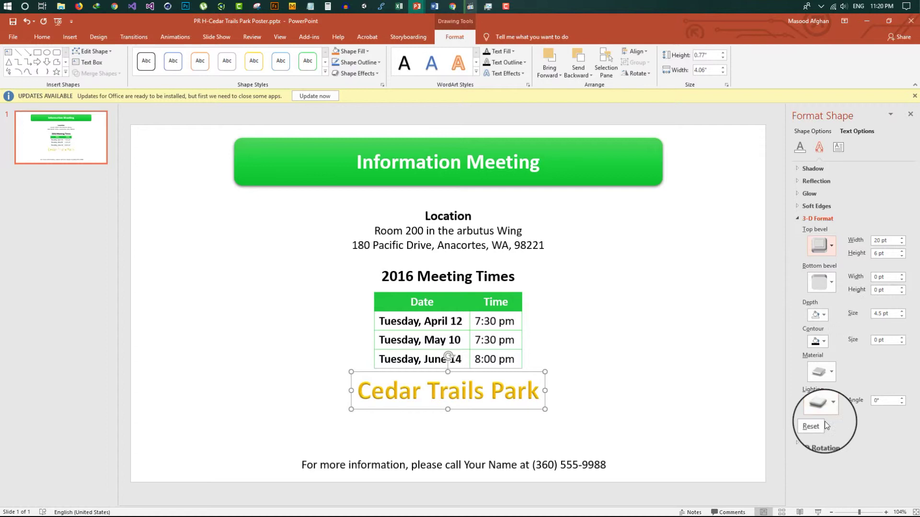
{"action": "left_click", "coordinate": [824, 404]}
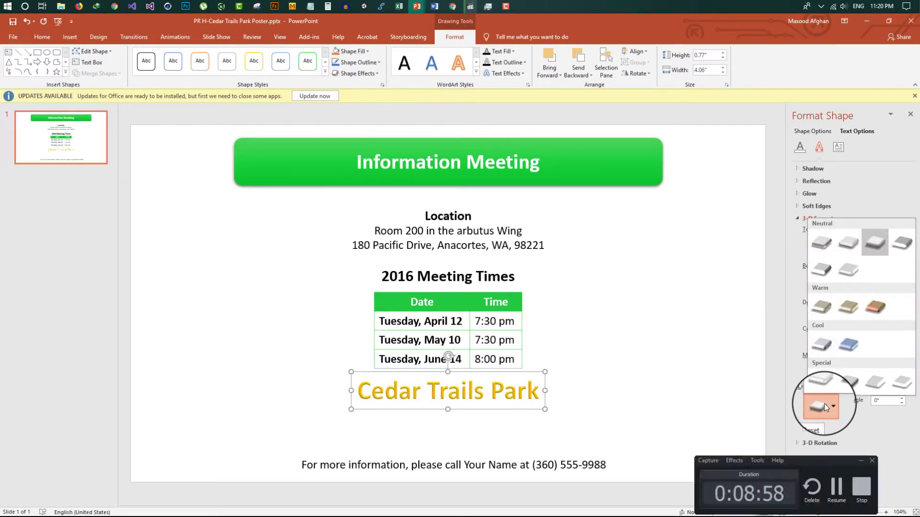
{"action": "left_click", "coordinate": [847, 306]}
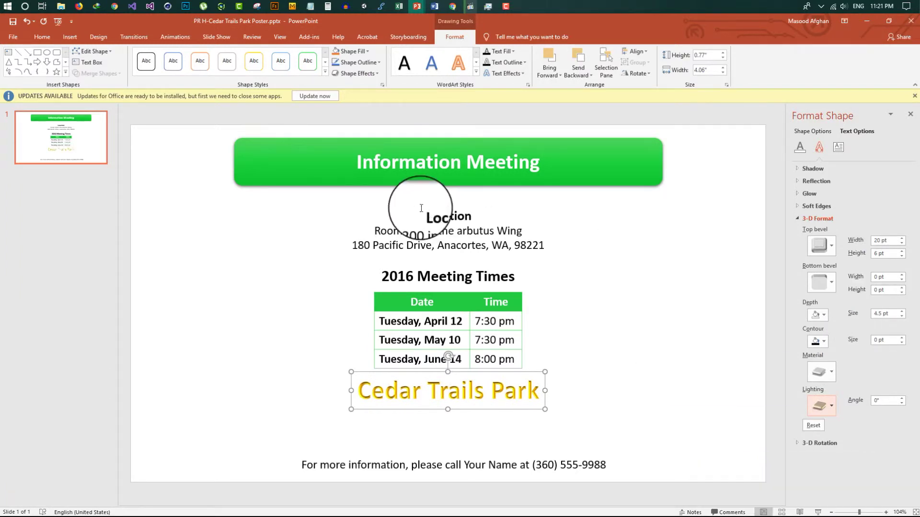
{"action": "left_click", "coordinate": [67, 38]}
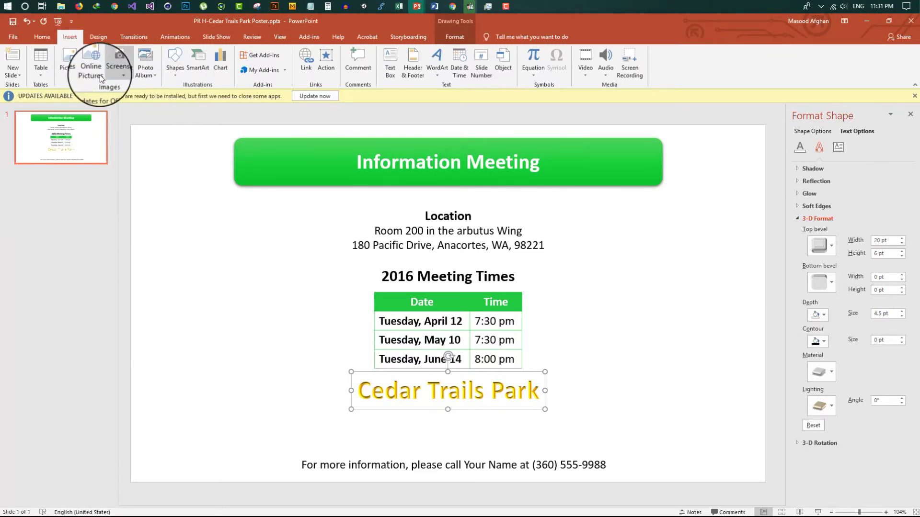
- Insert the ocean-water picture and start background removal on it
{"action": "left_click", "coordinate": [71, 70]}
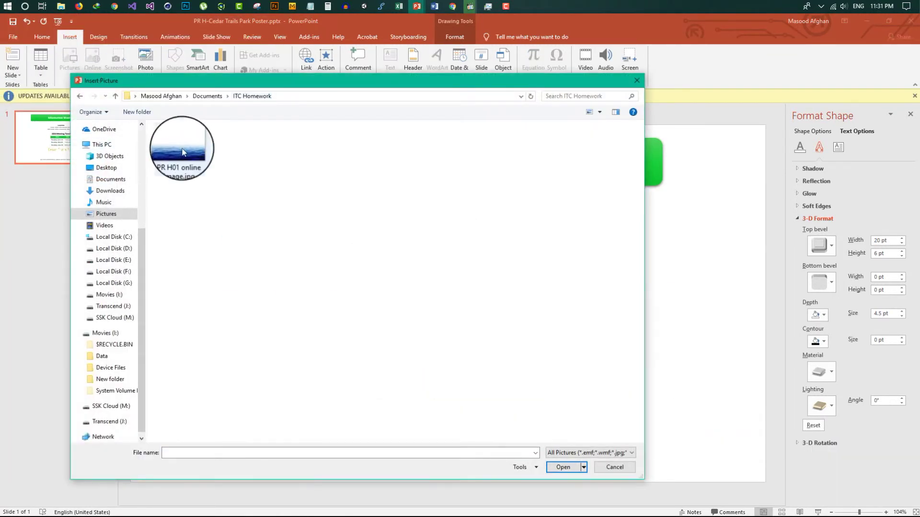
{"action": "double_click", "coordinate": [183, 153]}
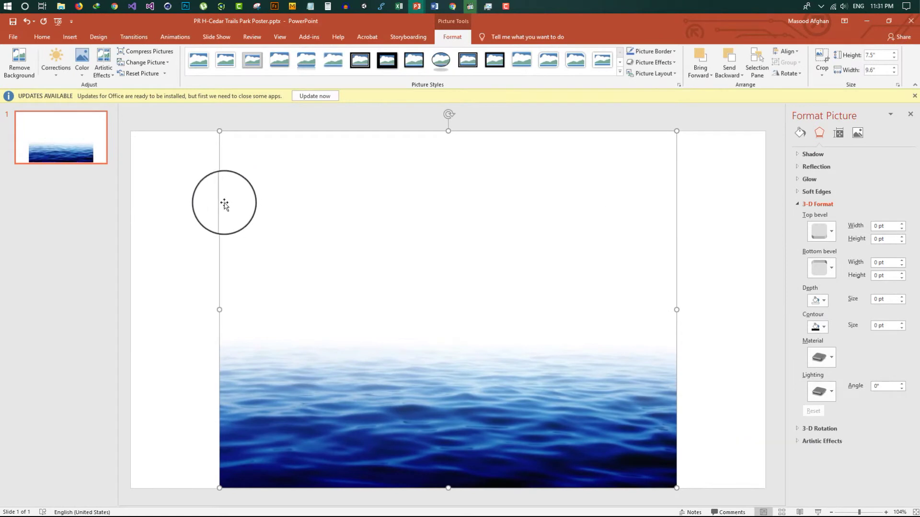
{"action": "left_click", "coordinate": [19, 61]}
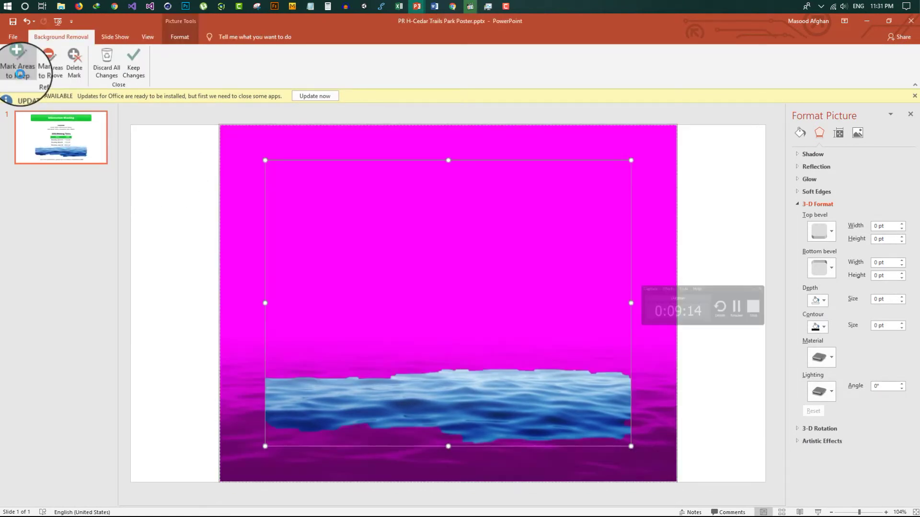
- Mark the lower water areas of the ocean picture to keep
{"action": "left_click", "coordinate": [50, 77]}
{"action": "left_click", "coordinate": [18, 62]}
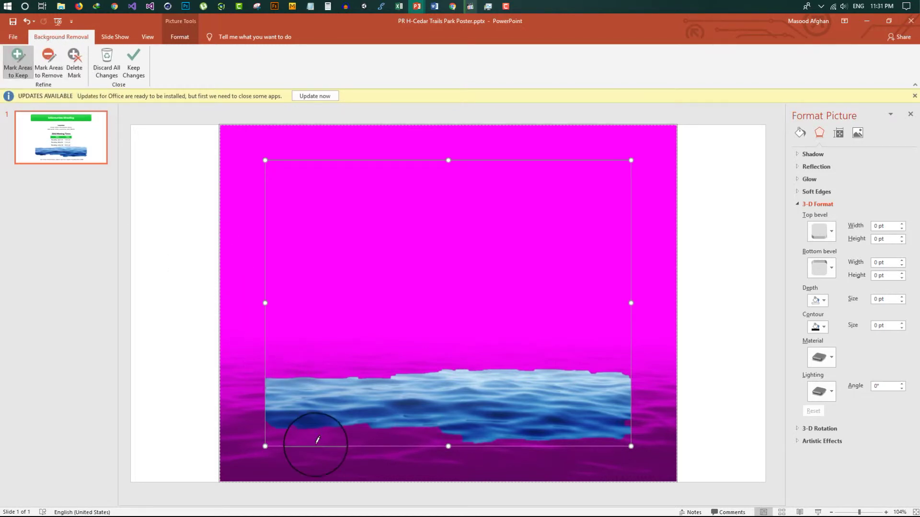
{"action": "left_click_drag", "start_coordinate": [315, 446], "coordinate": [268, 459]}
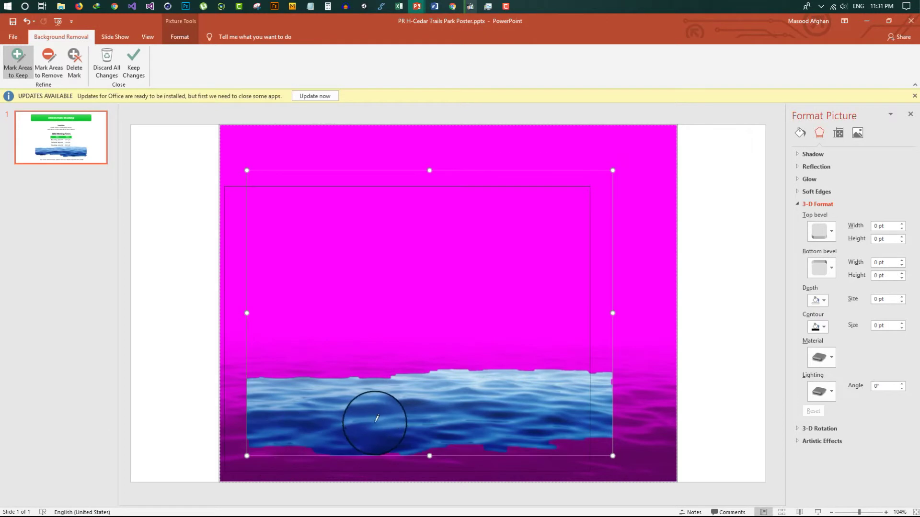
{"action": "left_click_drag", "start_coordinate": [374, 423], "coordinate": [405, 407]}
{"action": "left_click", "coordinate": [619, 425]}
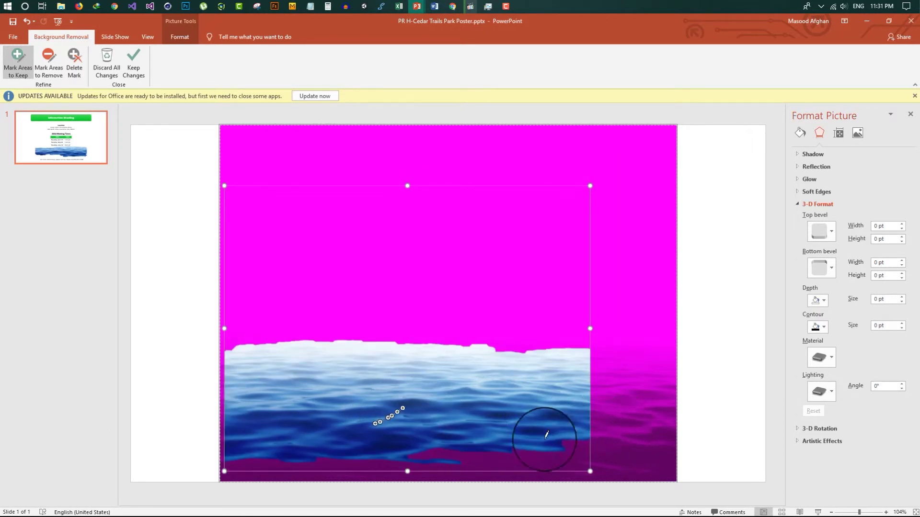
{"action": "left_click", "coordinate": [521, 455]}
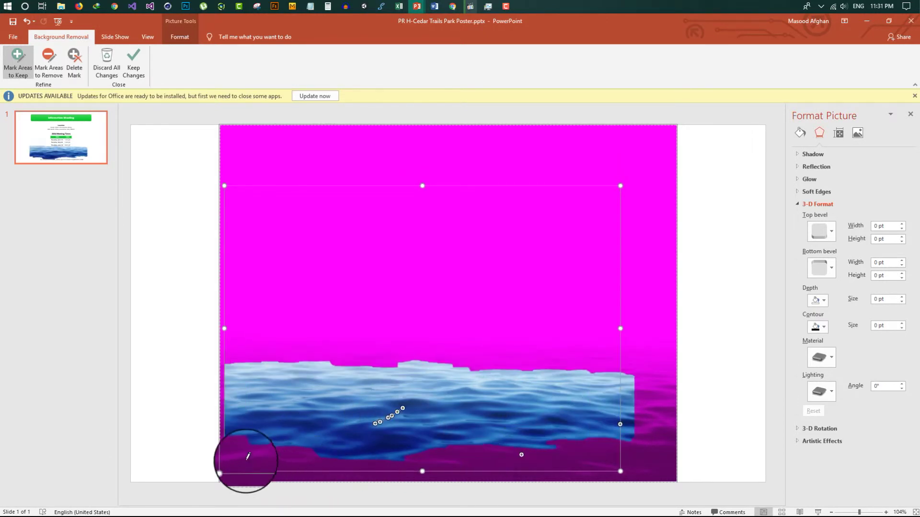
{"action": "left_click_drag", "start_coordinate": [237, 459], "coordinate": [273, 457]}
{"action": "left_click_drag", "start_coordinate": [285, 461], "coordinate": [379, 465]}
{"action": "left_click_drag", "start_coordinate": [453, 454], "coordinate": [637, 452]}
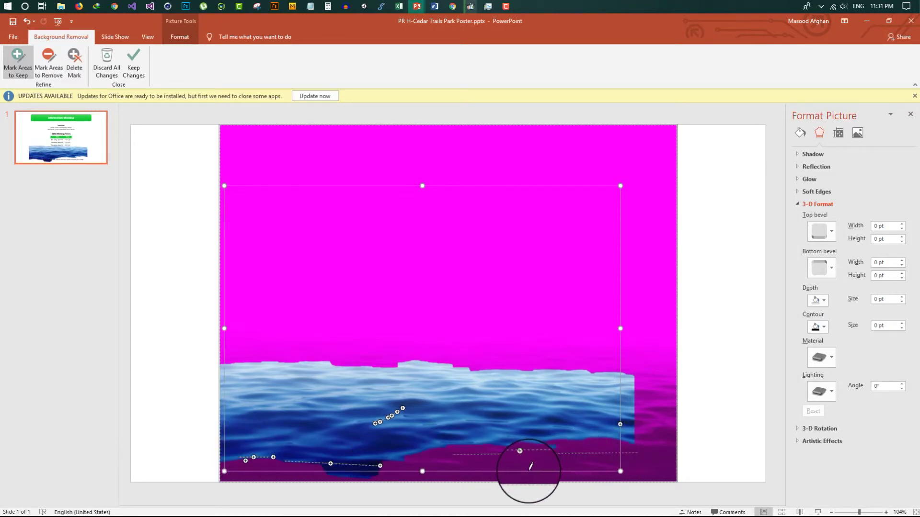
{"action": "left_click_drag", "start_coordinate": [576, 418], "coordinate": [695, 443]}
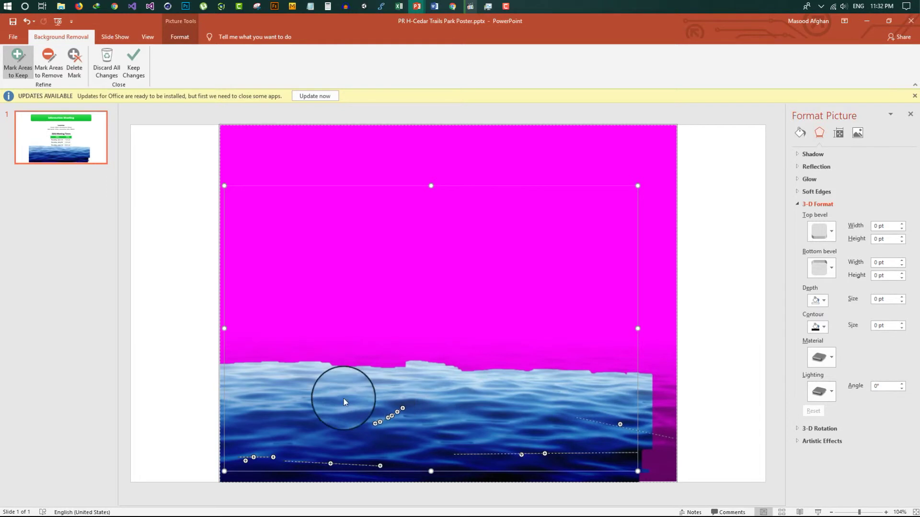
- Mark the water along the horizon to keep and apply the background removal
{"action": "mouse_move", "coordinate": [259, 359]}
{"action": "left_mouse_down"}
{"action": "mouse_move", "coordinate": [615, 366]}
{"action": "mouse_move", "coordinate": [234, 360]}
{"action": "left_mouse_up"}
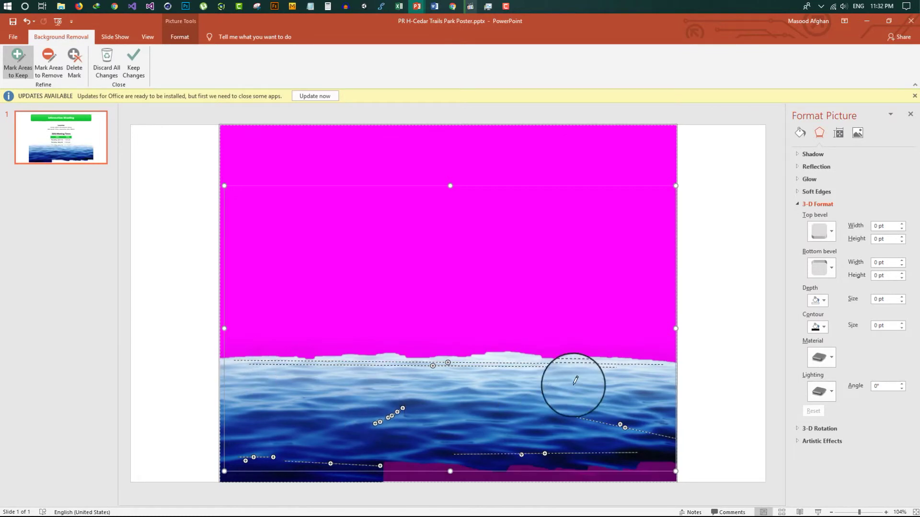
{"action": "left_click", "coordinate": [576, 360]}
{"action": "left_click_drag", "start_coordinate": [539, 360], "coordinate": [573, 359]}
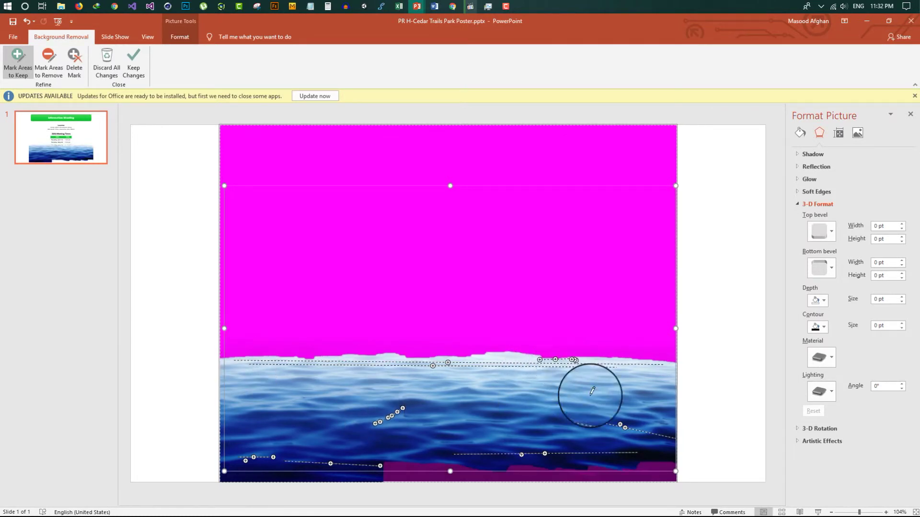
{"action": "left_click_drag", "start_coordinate": [677, 456], "coordinate": [301, 473]}
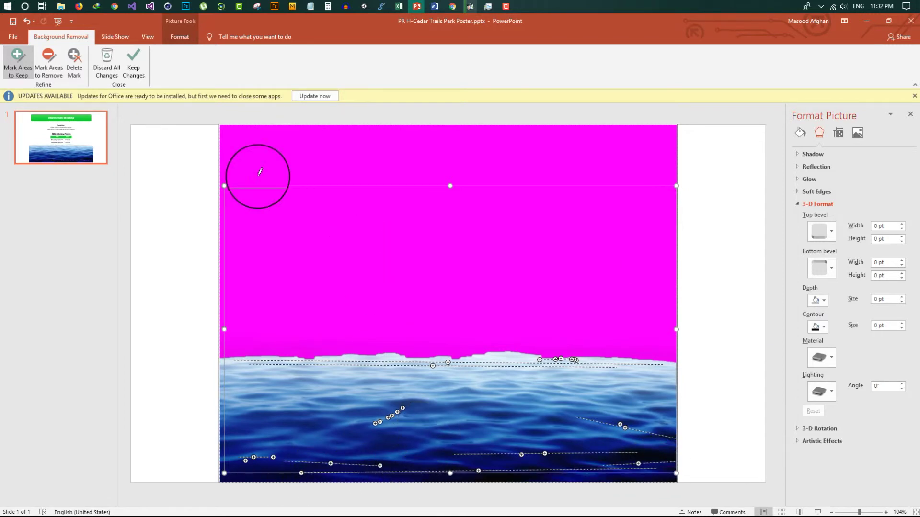
{"action": "left_click", "coordinate": [136, 64]}
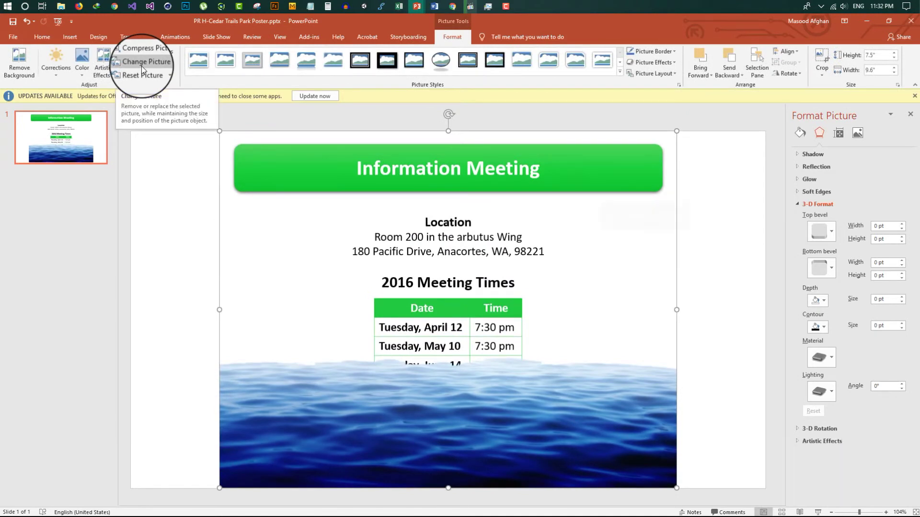
- Recolour the water picture green and resize it to 4" by 11" with aspect ratio unlocked
{"action": "left_click", "coordinate": [82, 72]}
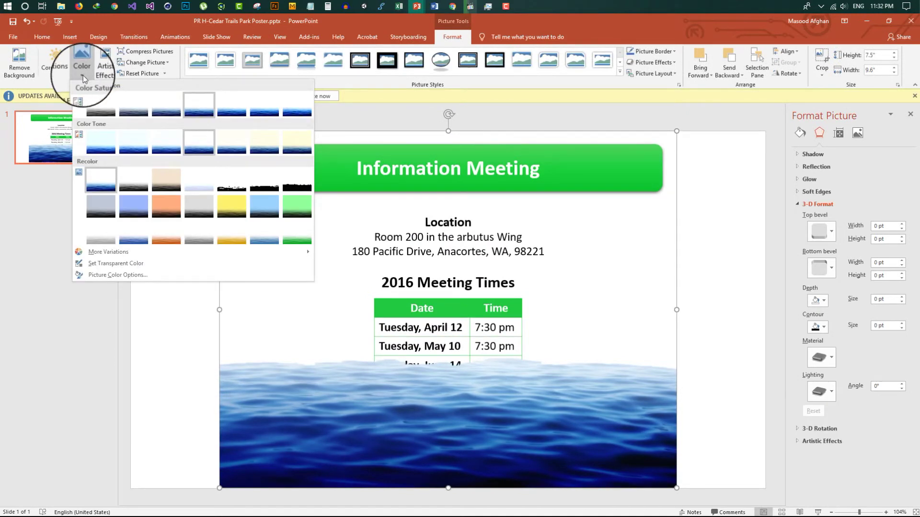
{"action": "left_click", "coordinate": [291, 237]}
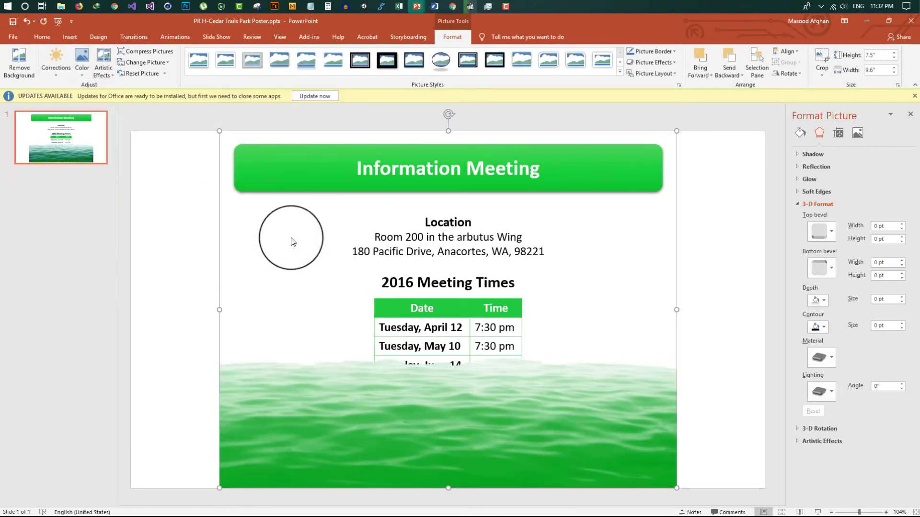
{"action": "left_click", "coordinate": [898, 85]}
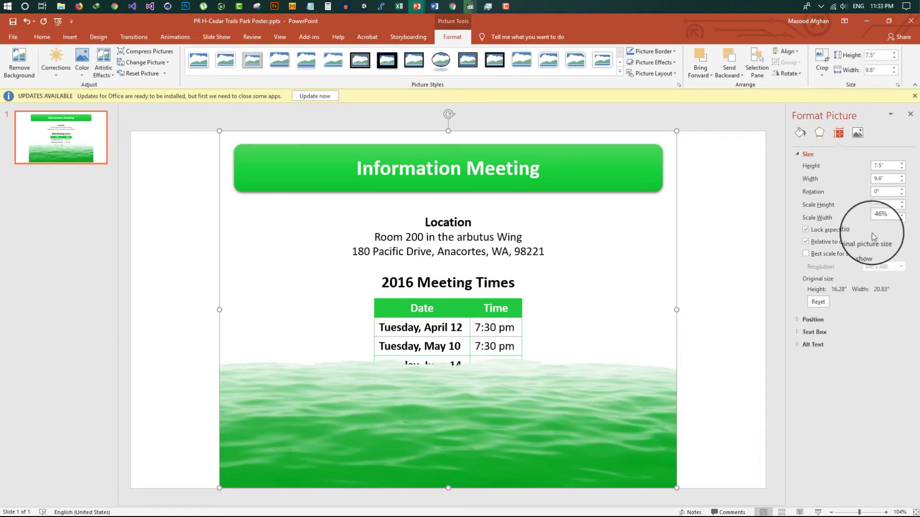
{"action": "left_click", "coordinate": [848, 231]}
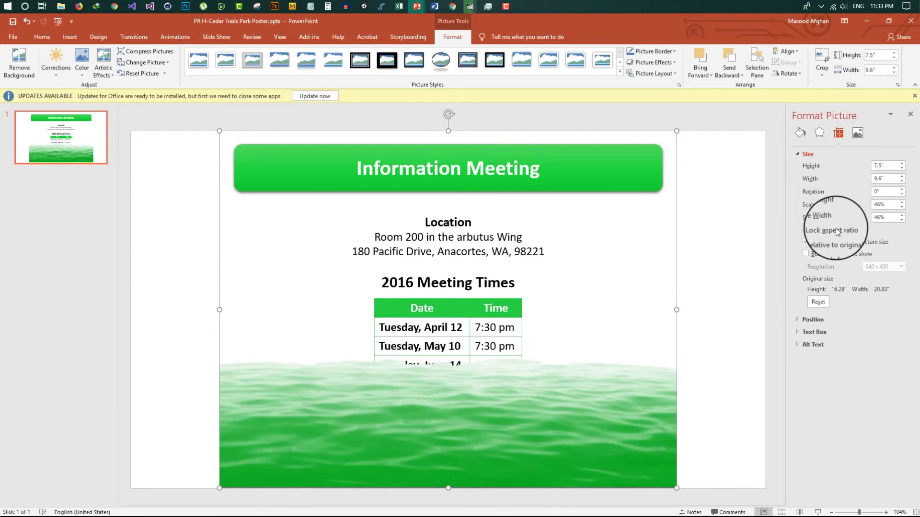
{"action": "left_click", "coordinate": [899, 168]}
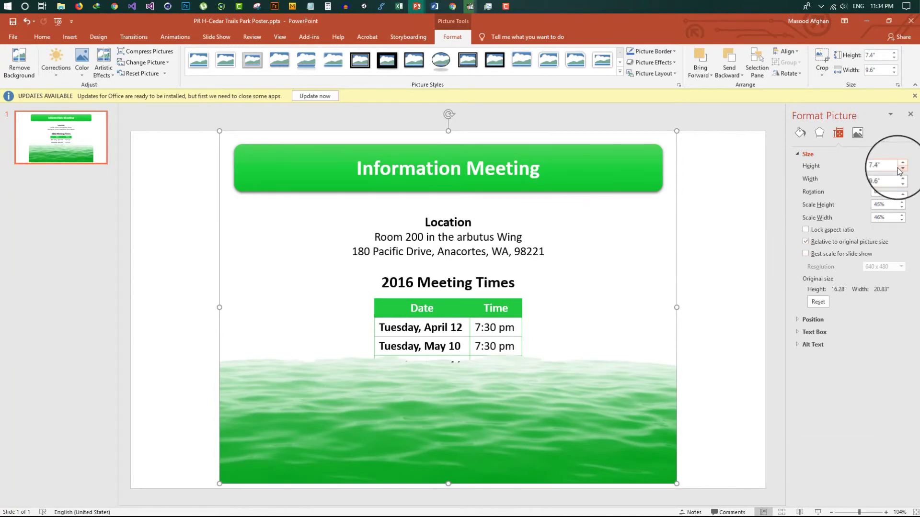
{"action": "type", "text": "4"}
{"action": "key", "text": "Return"}
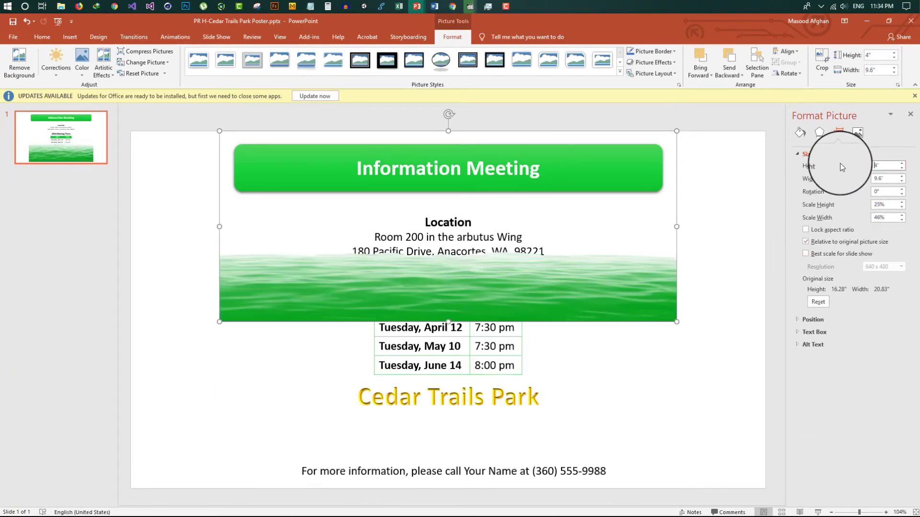
{"action": "double_click", "coordinate": [878, 178]}
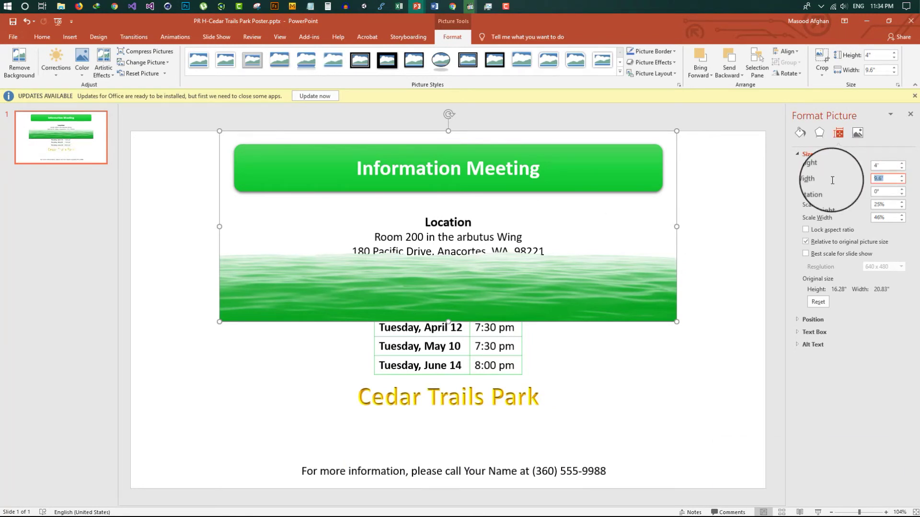
{"action": "type", "text": "11"}
{"action": "key", "text": "Return"}
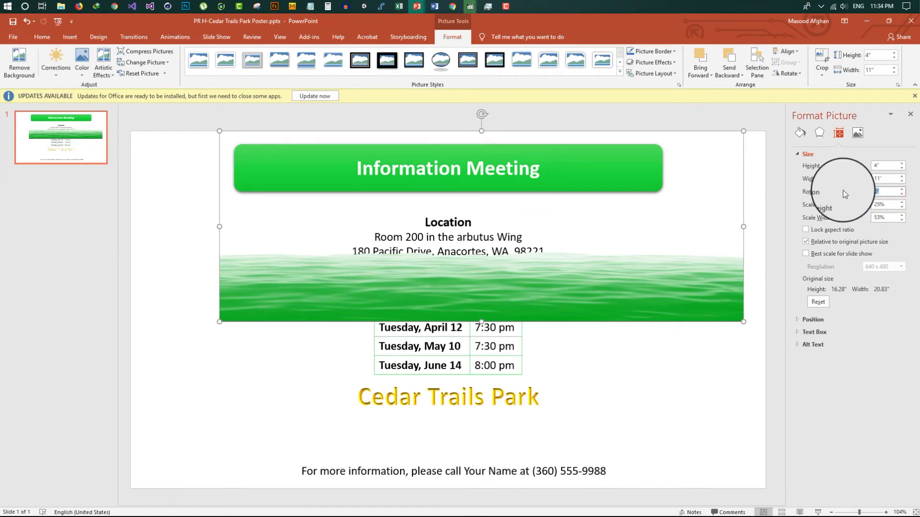
- Rotate the green strip to 275°, then straighten it to vertical
{"action": "type", "text": "275"}
{"action": "key", "text": "Return"}
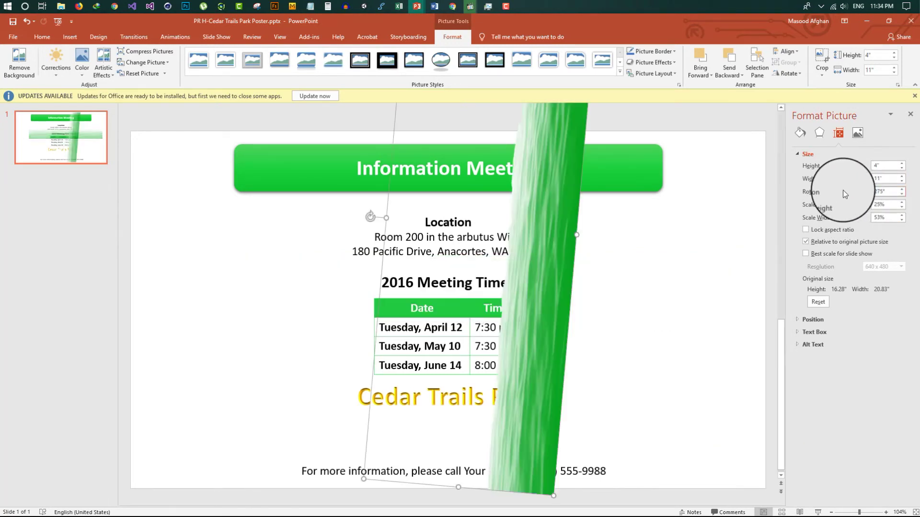
{"action": "left_click_drag", "start_coordinate": [371, 216], "coordinate": [369, 233]}
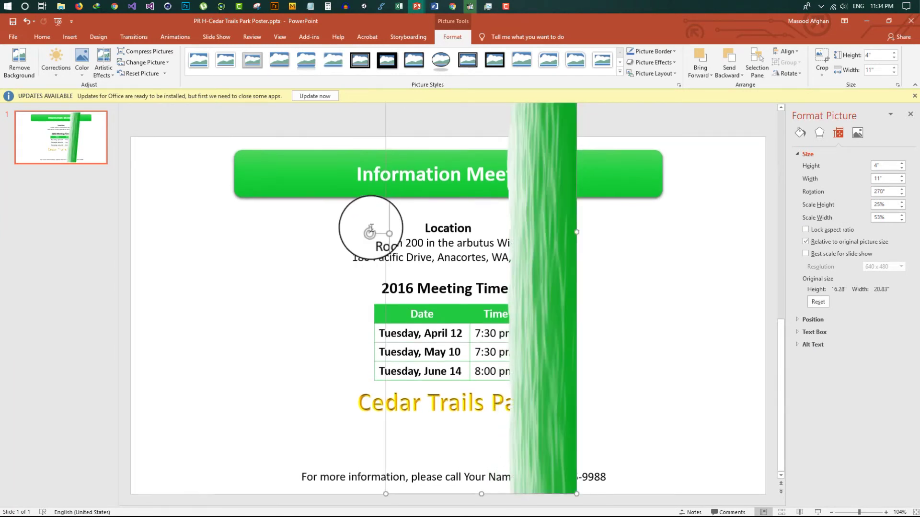
- Paste a copy of the green strip and place the strips at the slide's left and right edges
{"action": "left_click", "coordinate": [49, 38]}
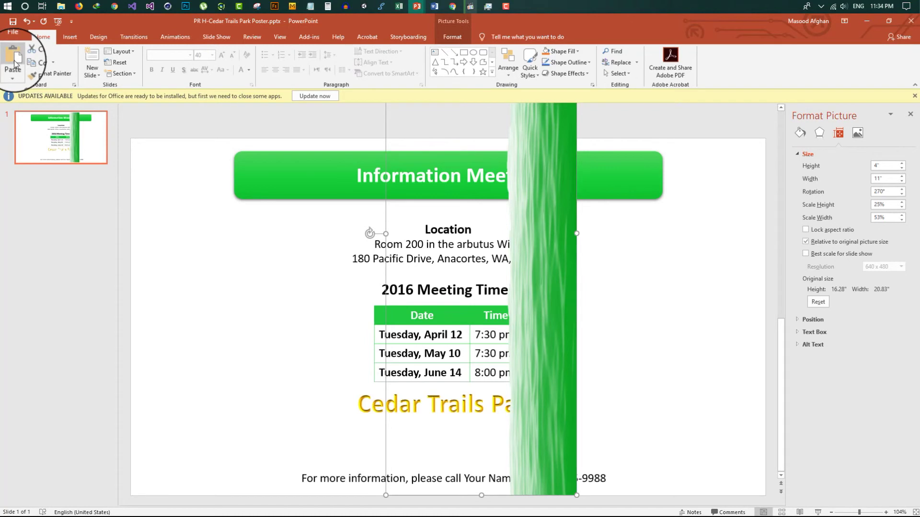
{"action": "left_click", "coordinate": [14, 62]}
{"action": "left_click_drag", "start_coordinate": [513, 261], "coordinate": [221, 256]}
{"action": "left_click_drag", "start_coordinate": [543, 255], "coordinate": [706, 335]}
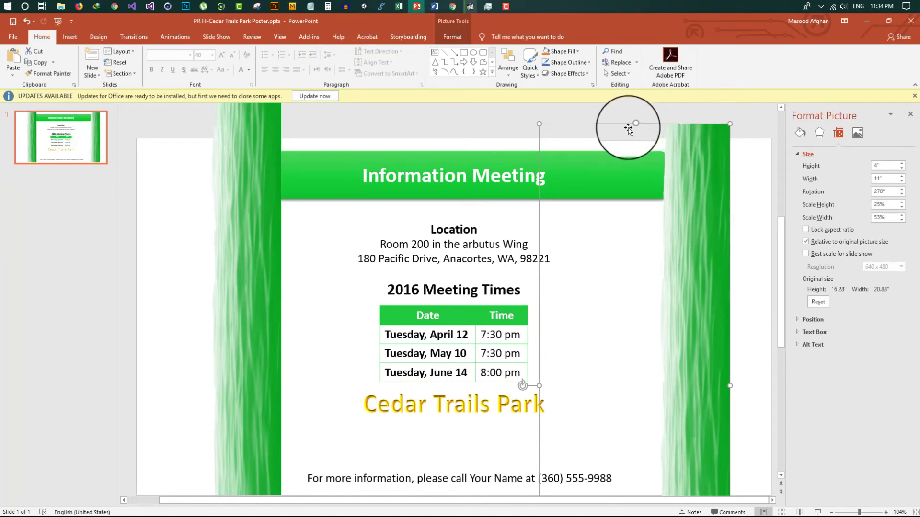
- Resize the right green strip to run from the slide's top to its bottom
{"action": "left_click_drag", "start_coordinate": [634, 123], "coordinate": [671, 390]}
{"action": "left_click_drag", "start_coordinate": [677, 422], "coordinate": [716, 170]}
{"action": "scroll", "coordinate": [661, 387], "scroll_direction": "down", "scroll_amount": 1}
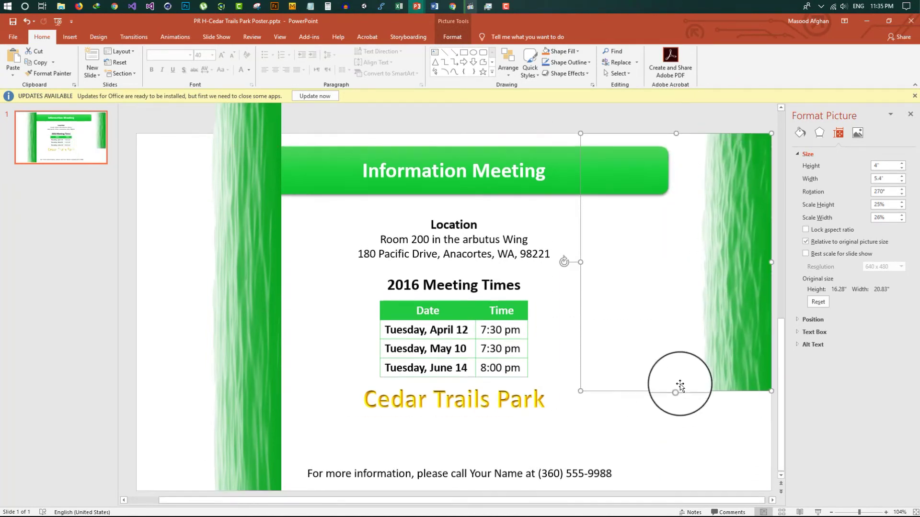
{"action": "left_click_drag", "start_coordinate": [676, 390], "coordinate": [702, 512]}
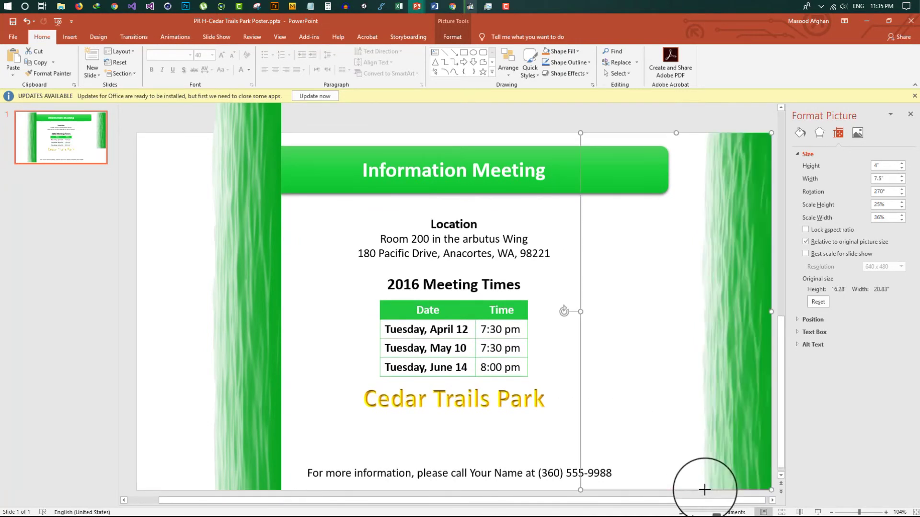
- Delete the old left green strip and paste a fresh copy of the right strip
{"action": "left_click", "coordinate": [244, 325]}
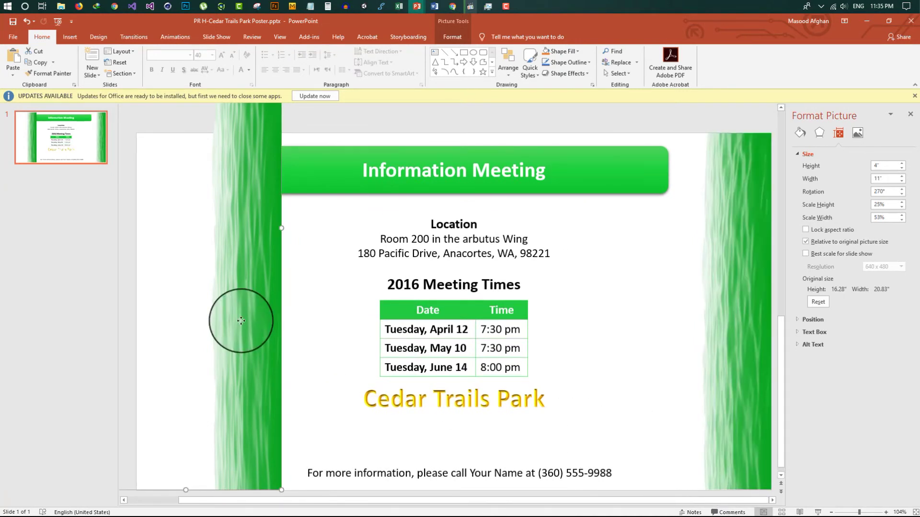
{"action": "key", "text": "Delete"}
{"action": "double_click", "coordinate": [723, 275]}
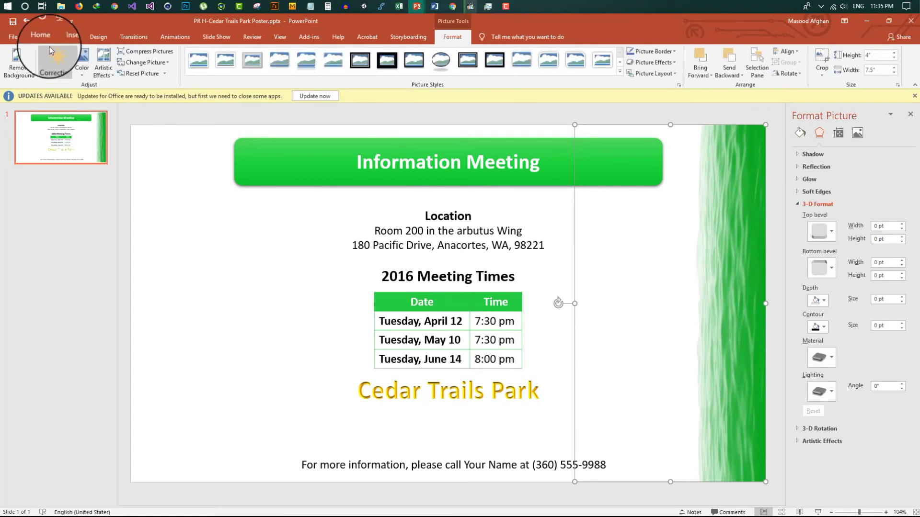
{"action": "left_click", "coordinate": [40, 35]}
{"action": "left_click", "coordinate": [13, 59]}
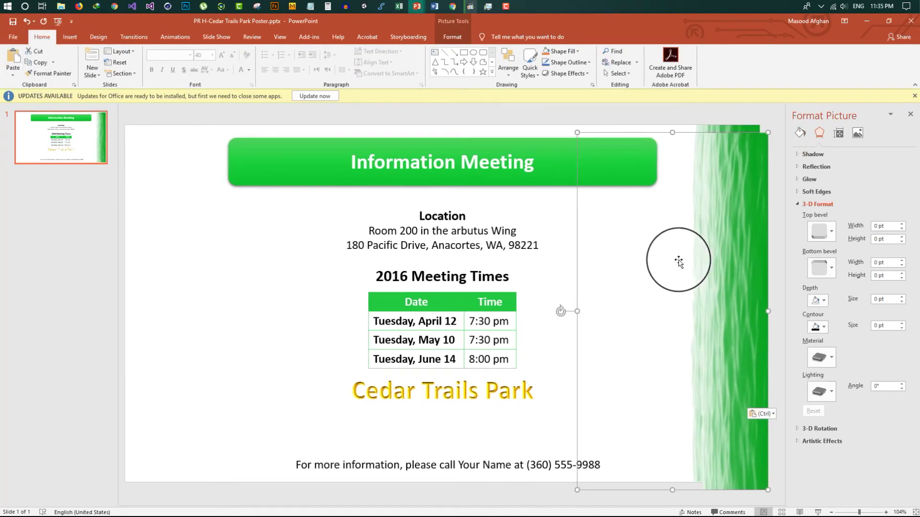
- Move the copied strip to the left side and drag its edge across to mirror it
{"action": "left_click_drag", "start_coordinate": [677, 261], "coordinate": [124, 266]}
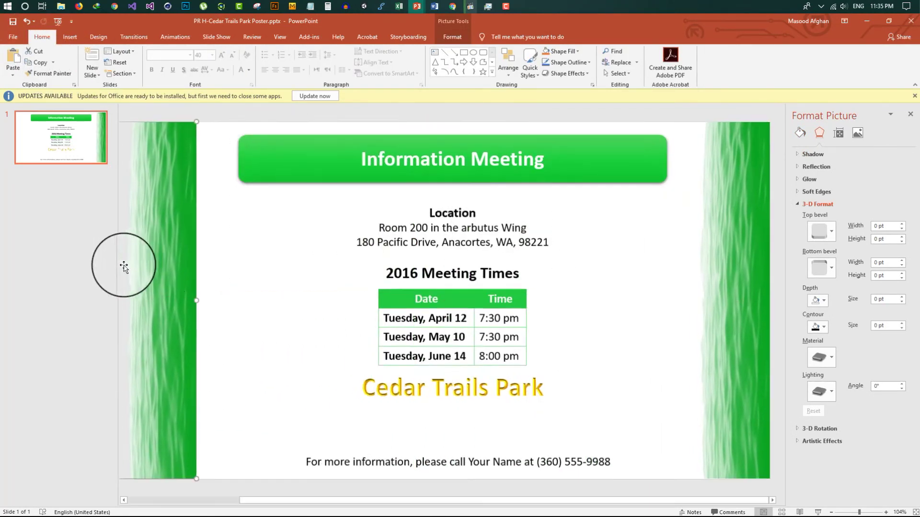
{"action": "double_click", "coordinate": [180, 296]}
{"action": "left_click", "coordinate": [185, 302]}
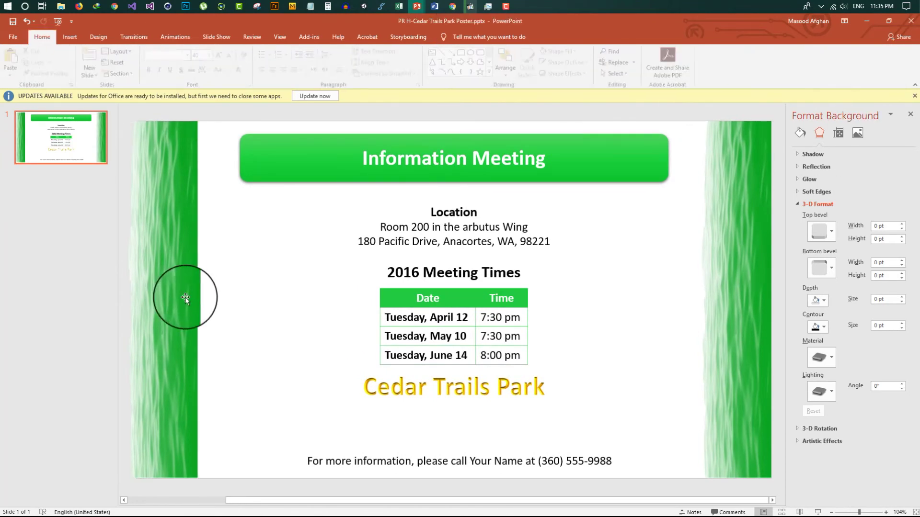
{"action": "left_click", "coordinate": [194, 295]}
{"action": "left_click_drag", "start_coordinate": [196, 299], "coordinate": [297, 307]}
{"action": "left_click_drag", "start_coordinate": [141, 290], "coordinate": [459, 311]}
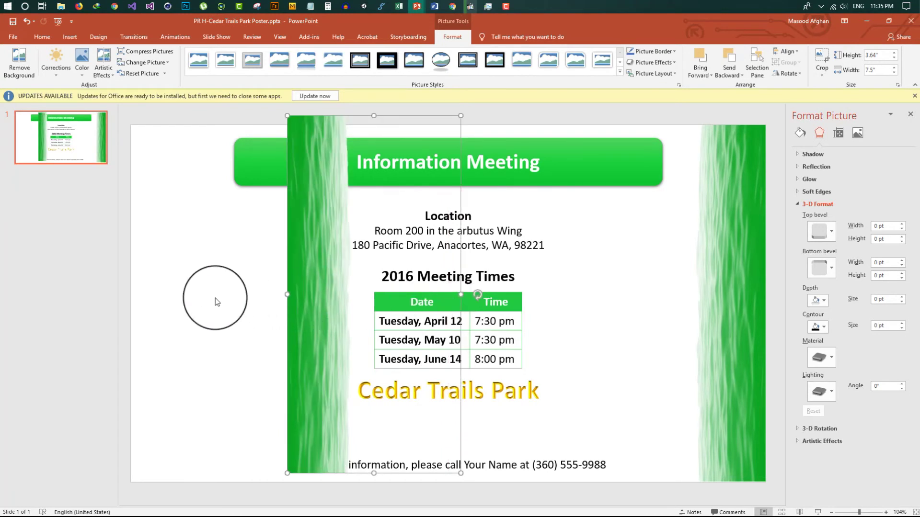
- Move the flipped strip to the slide's left edge and stretch it to full height
{"action": "left_click_drag", "start_coordinate": [309, 277], "coordinate": [160, 273]}
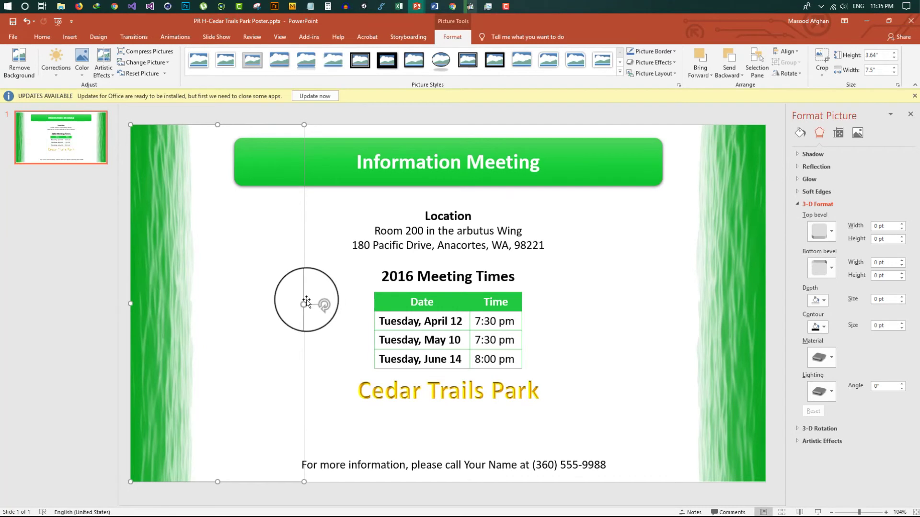
{"action": "left_click", "coordinate": [319, 304]}
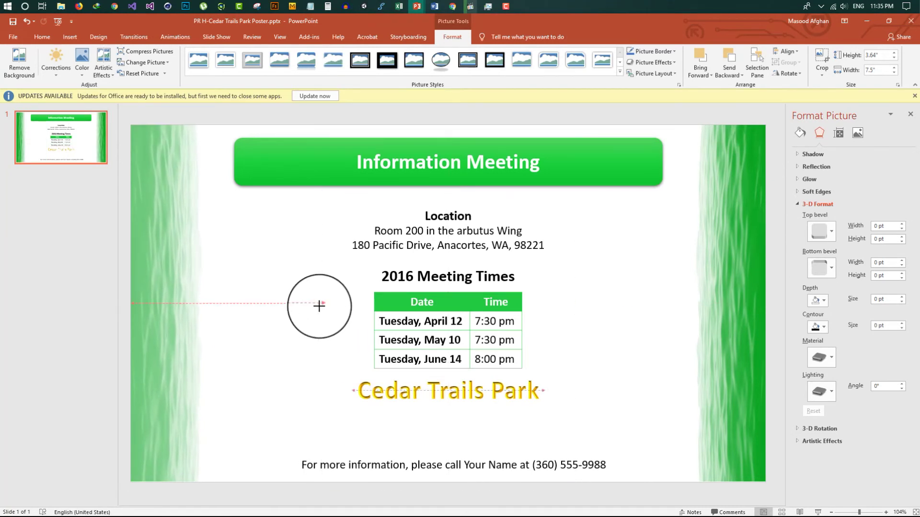
{"action": "left_click_drag", "start_coordinate": [319, 305], "coordinate": [321, 304]}
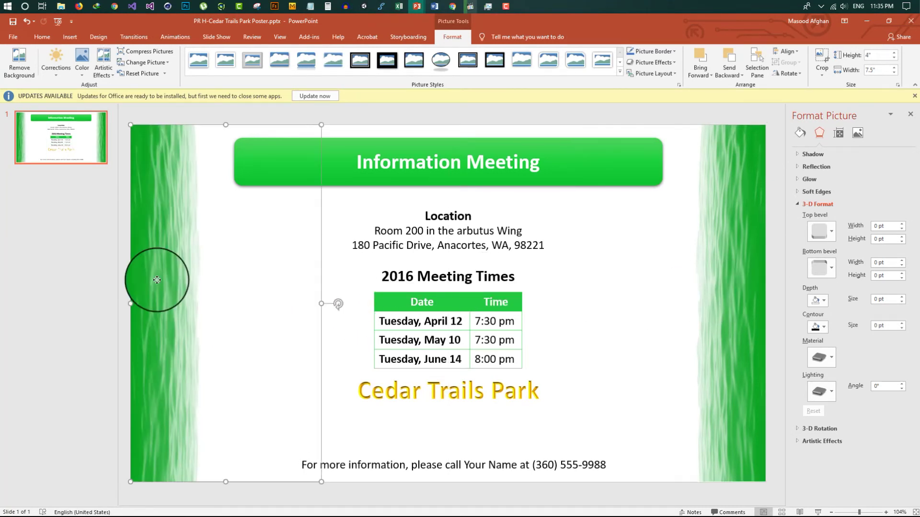
{"action": "left_click", "coordinate": [543, 305]}
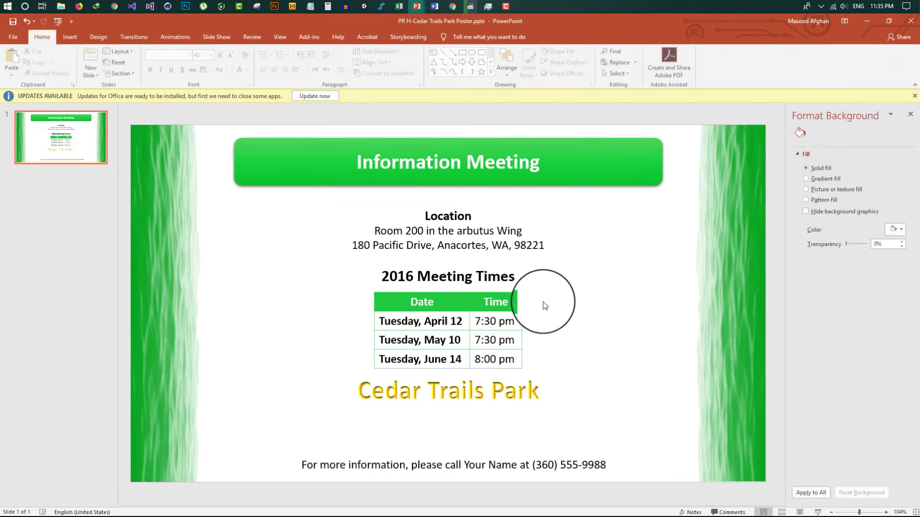
- Fine-tune the bottom edges of the right and left green strips
{"action": "left_click", "coordinate": [726, 426]}
{"action": "left_click_drag", "start_coordinate": [670, 483], "coordinate": [669, 485]}
{"action": "left_click", "coordinate": [670, 490]}
{"action": "left_click", "coordinate": [175, 442]}
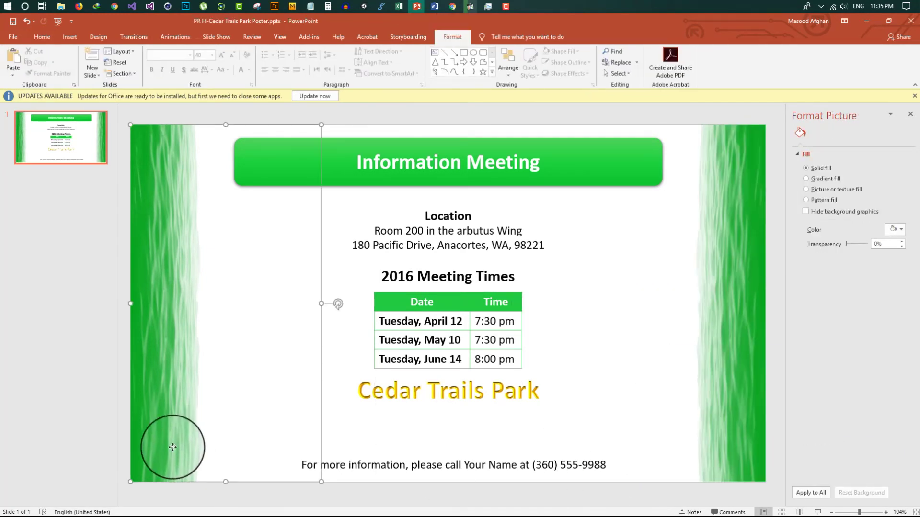
{"action": "left_click_drag", "start_coordinate": [225, 482], "coordinate": [226, 485]}
{"action": "left_click", "coordinate": [235, 491]}
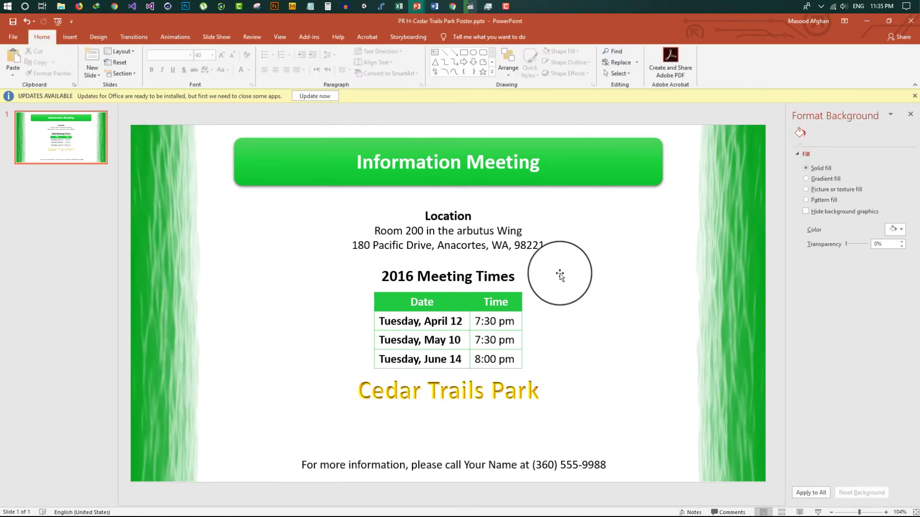
- Preview the Rotate and Flip options for the left strip without applying any
{"action": "left_click", "coordinate": [268, 205]}
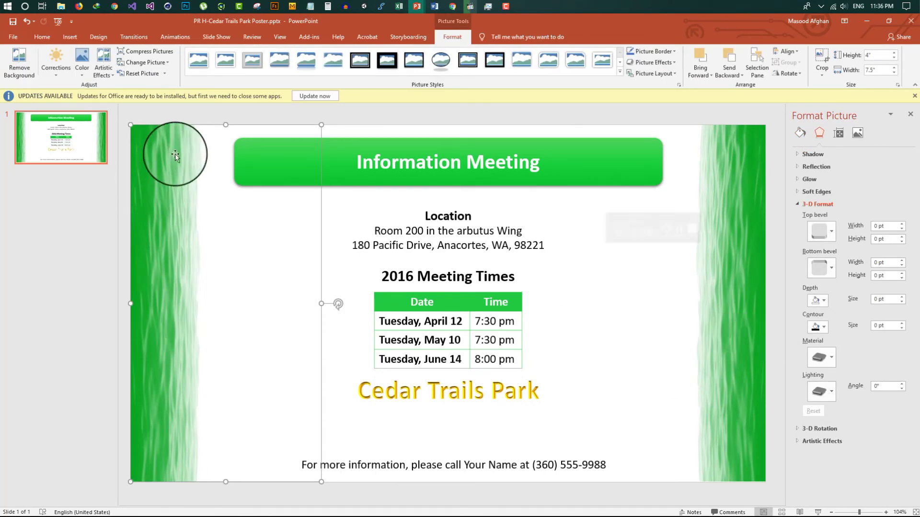
{"action": "left_click", "coordinate": [803, 74]}
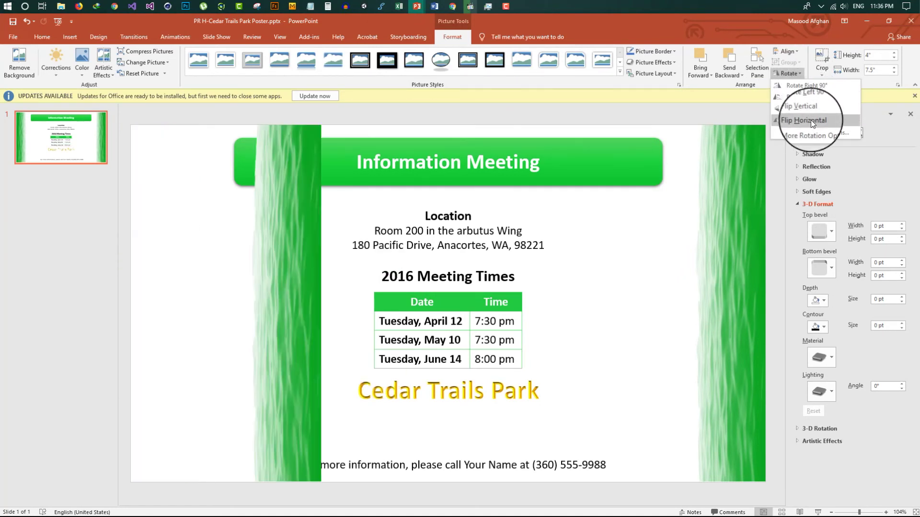
{"action": "left_click", "coordinate": [569, 243]}
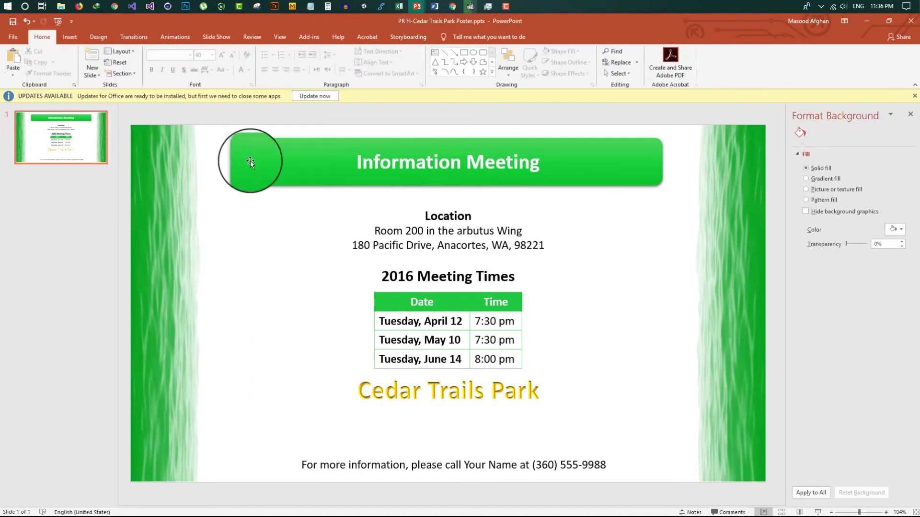
- Save the poster, start a PDF/XPS export and cancel it
{"action": "left_click", "coordinate": [10, 39]}
{"action": "left_click", "coordinate": [38, 107]}
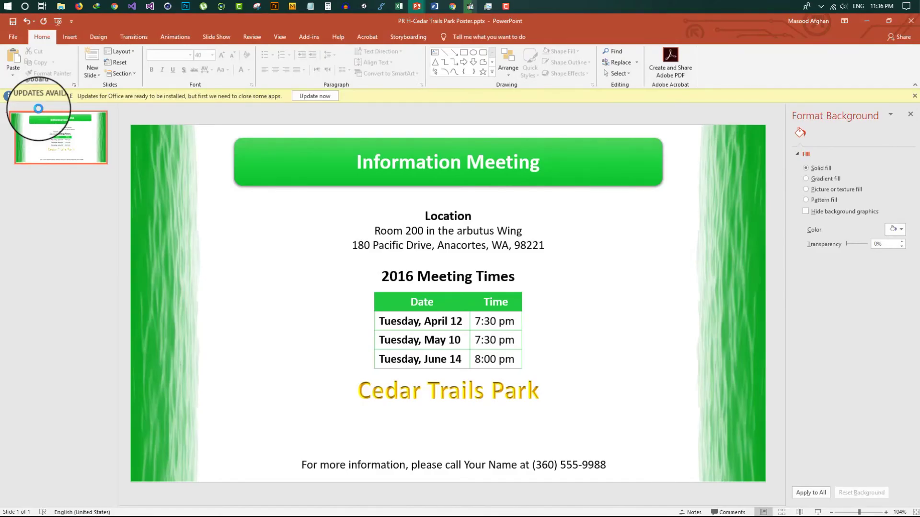
{"action": "left_click", "coordinate": [11, 37]}
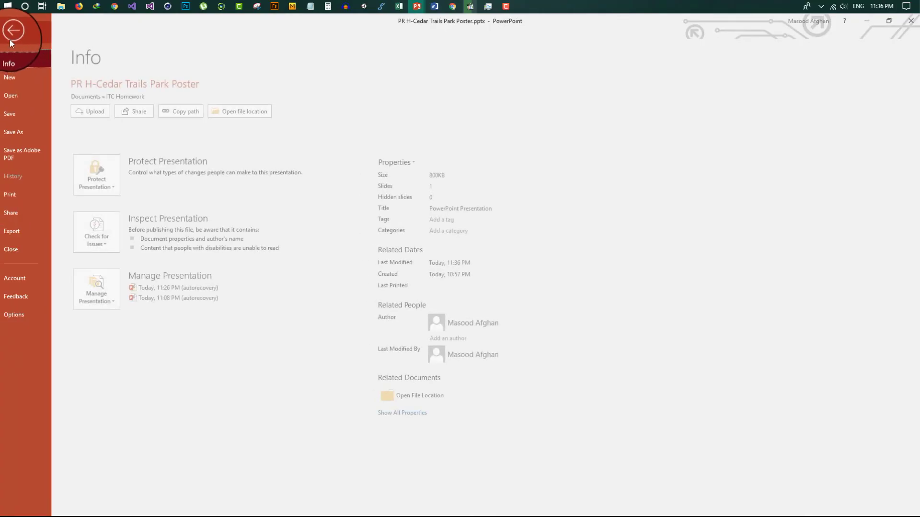
{"action": "left_click", "coordinate": [27, 229]}
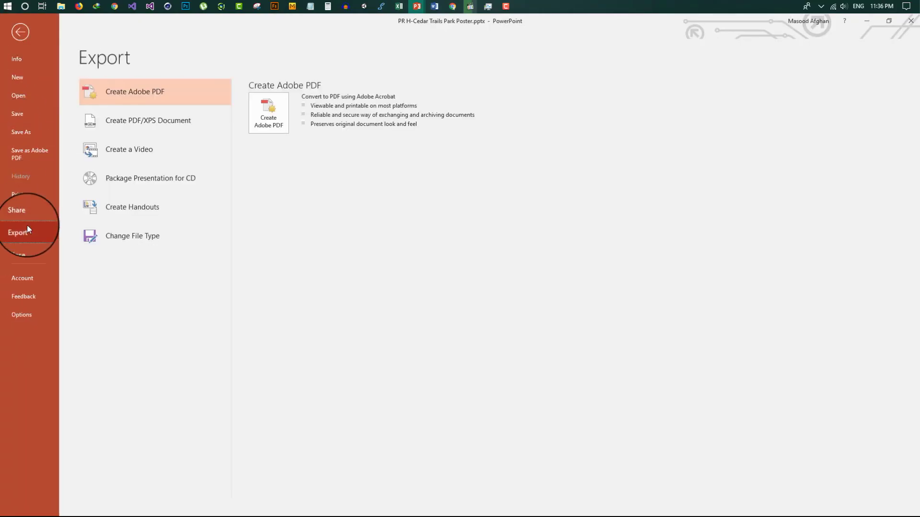
{"action": "left_click", "coordinate": [133, 116]}
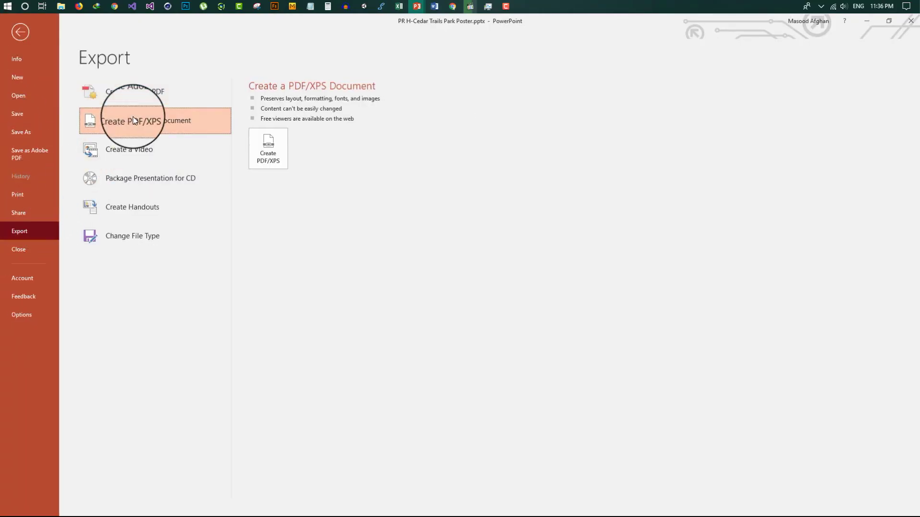
{"action": "left_click", "coordinate": [267, 150]}
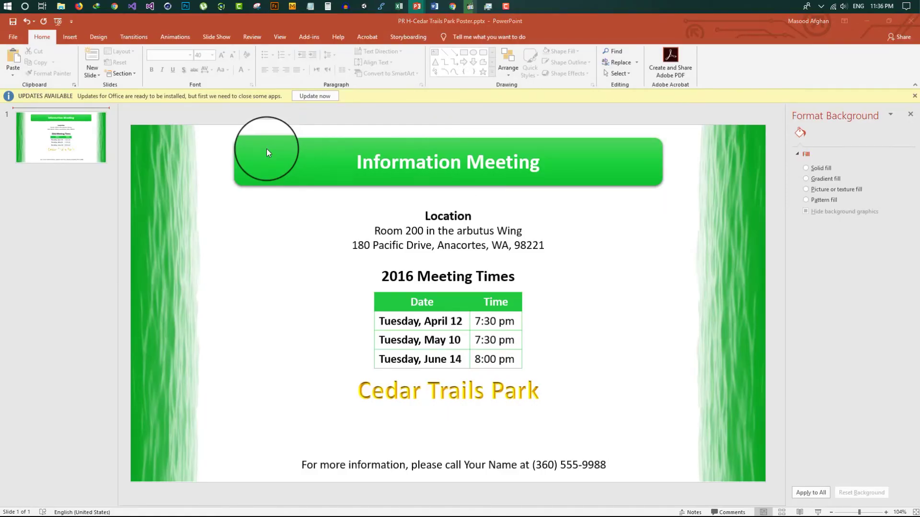
{"action": "left_click", "coordinate": [424, 294]}
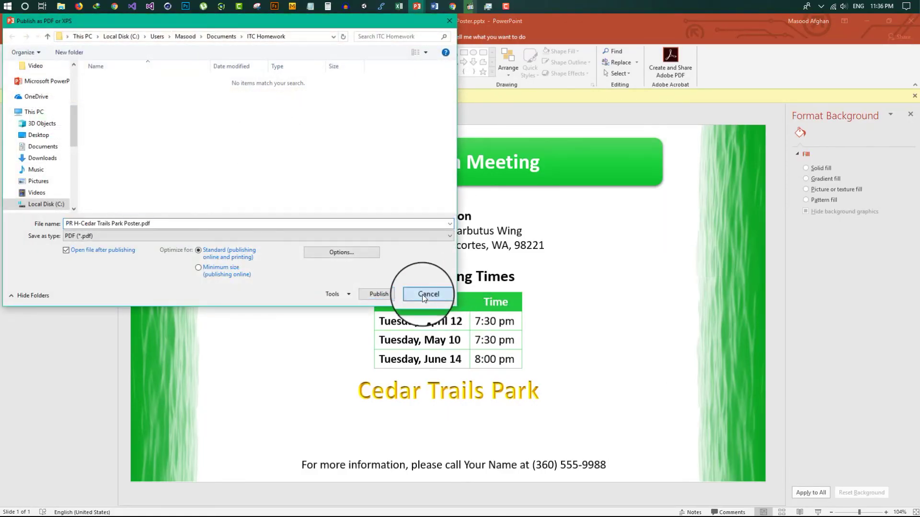
{"action": "left_click", "coordinate": [514, 472]}
- Delete 'Your' from the contact line and move the Cedar Trails Park text down above it
{"action": "double_click", "coordinate": [473, 467]}
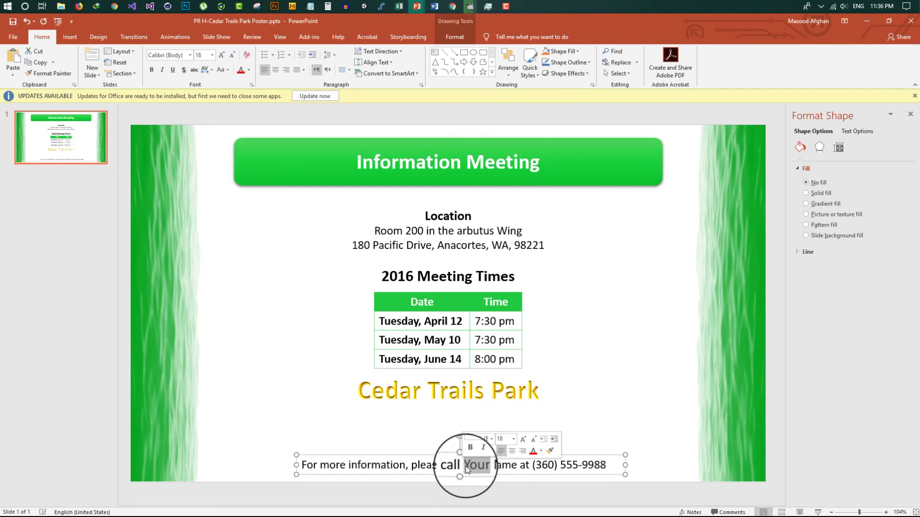
{"action": "key", "text": "Delete"}
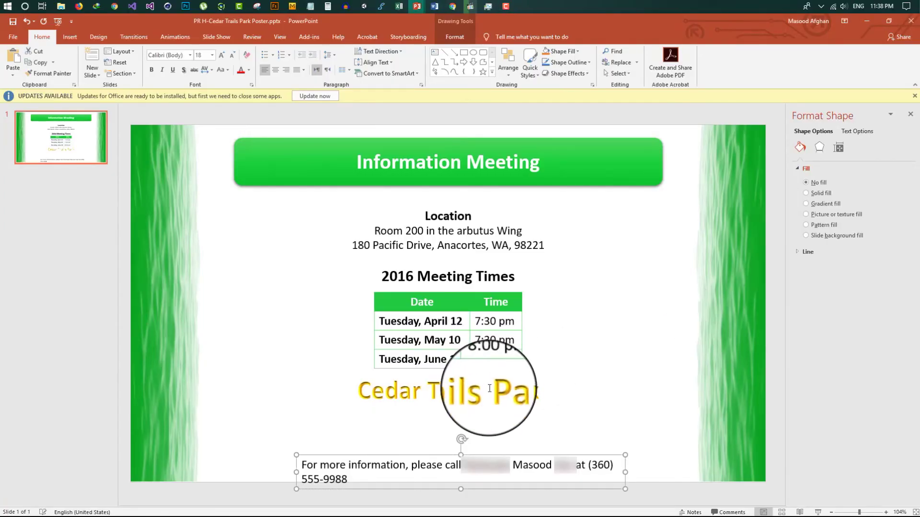
{"action": "left_click", "coordinate": [477, 376]}
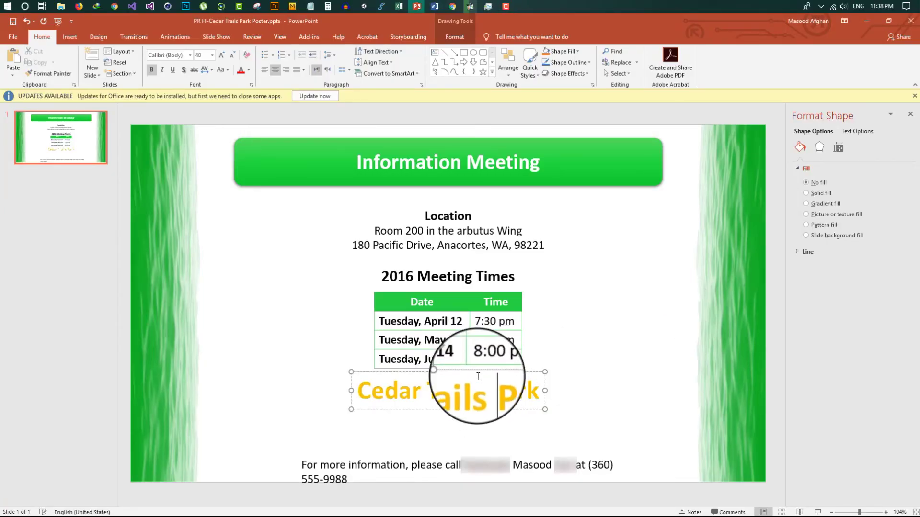
{"action": "left_click_drag", "start_coordinate": [478, 372], "coordinate": [477, 421]}
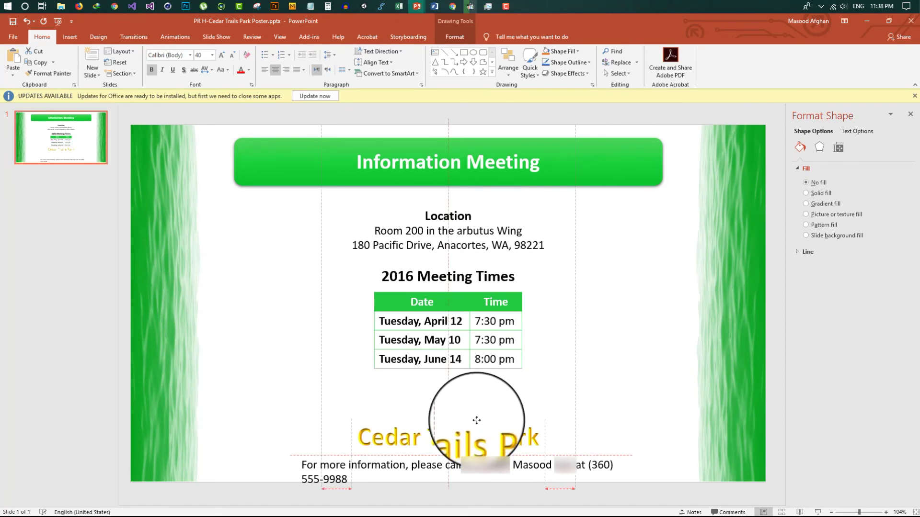
{"action": "left_click", "coordinate": [589, 359]}
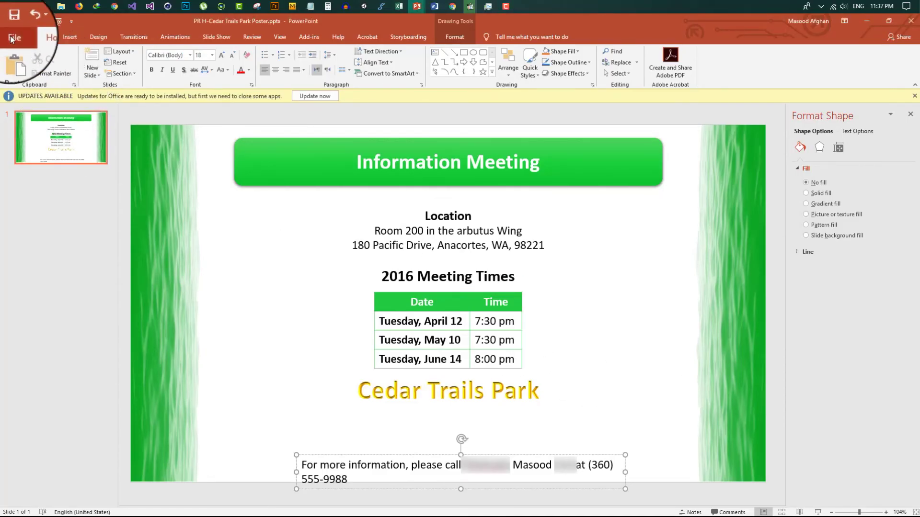
- Publish the poster as PR H-Cedar Trails Park Poster.pdf in the ITC Homework folder
{"action": "left_click", "coordinate": [12, 38]}
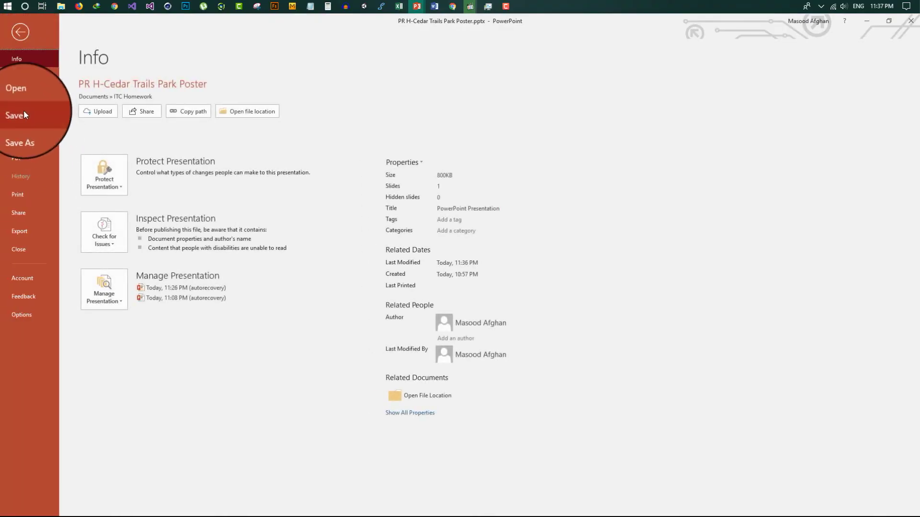
{"action": "left_click", "coordinate": [44, 229]}
{"action": "left_click", "coordinate": [182, 122]}
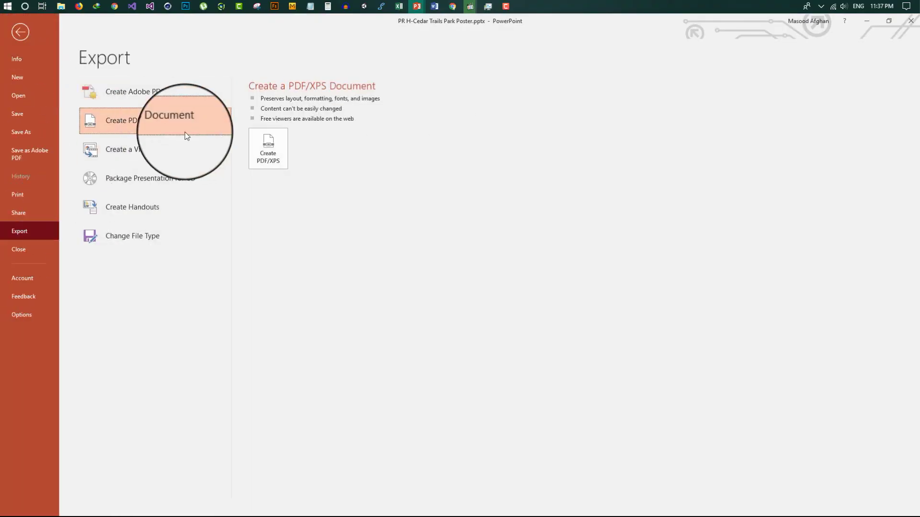
{"action": "left_click", "coordinate": [278, 154]}
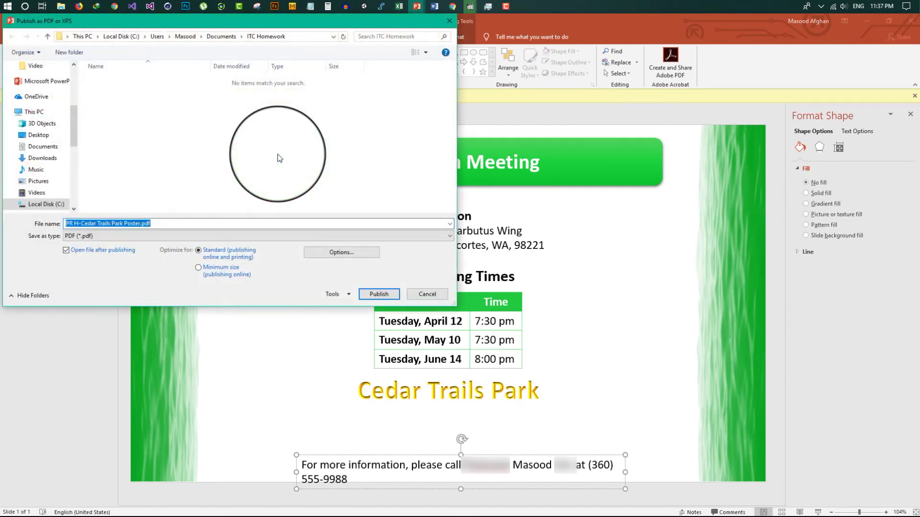
{"action": "left_click", "coordinate": [378, 295]}
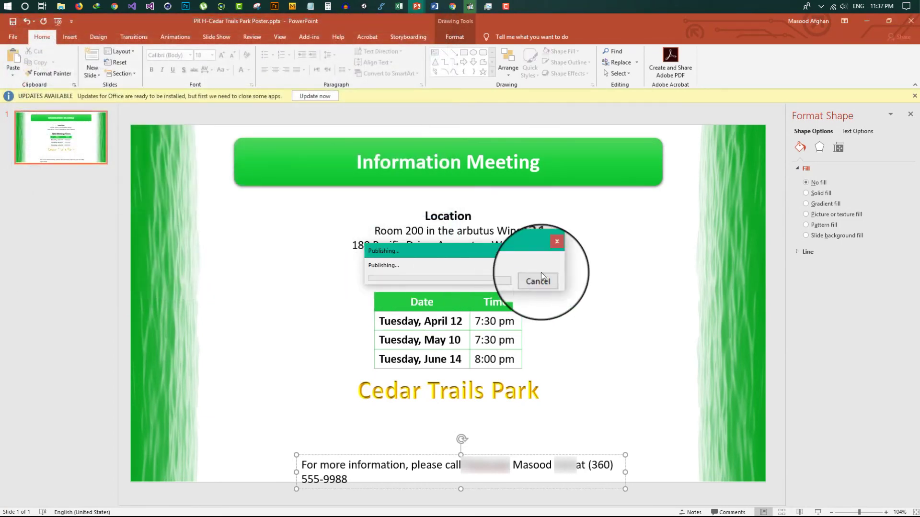